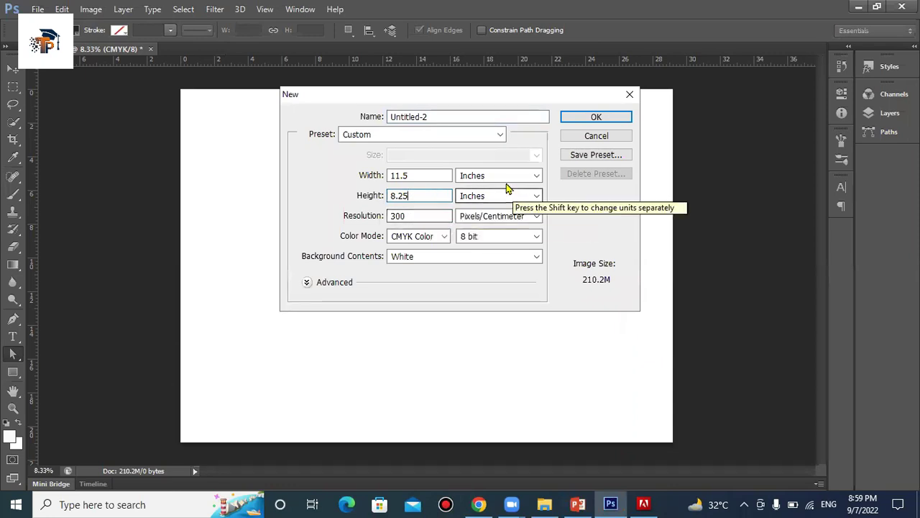
Create the white 11.5 × 8.25 inch CMYK document at 300 pixels/centimetre
{"action": "left_click", "coordinate": [585, 123]}
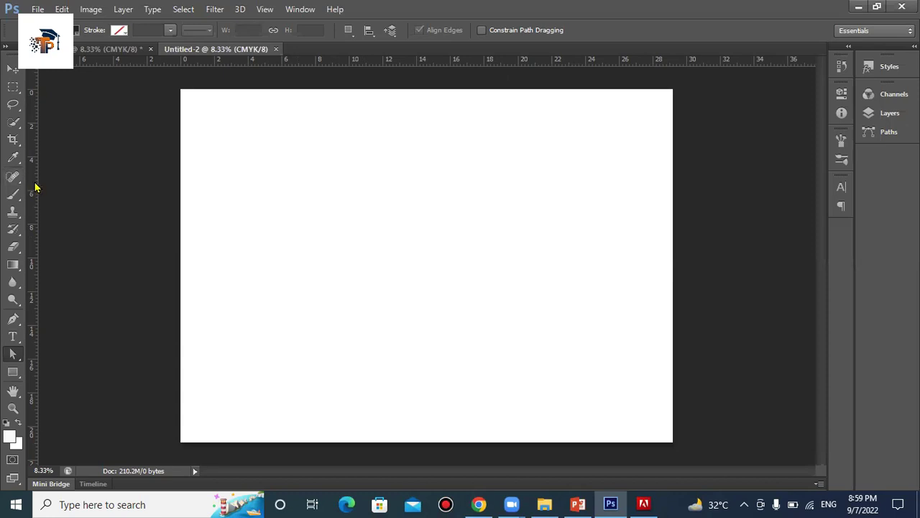
Add vertical fold guides at about 8.99 cm and 18.82 cm
{"action": "left_click_drag", "start_coordinate": [84, 175], "coordinate": [333, 185]}
{"action": "left_click_drag", "start_coordinate": [37, 223], "coordinate": [501, 238]}
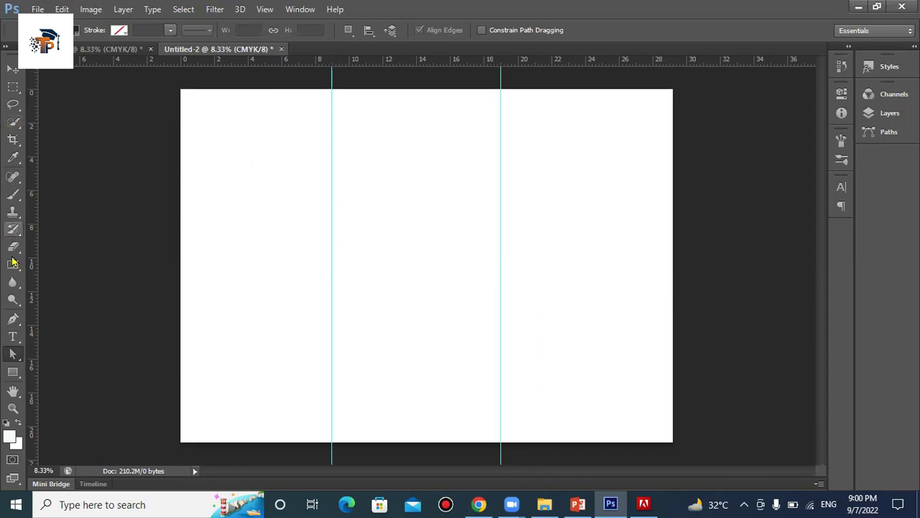
Draw a trial rectangle across the left panel's top and fill it magenta
{"action": "left_click", "coordinate": [17, 374]}
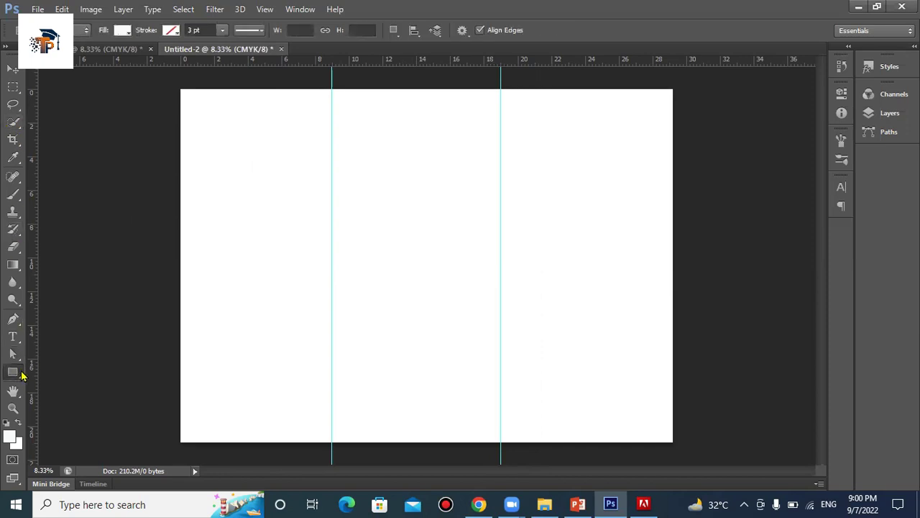
{"action": "right_click", "coordinate": [18, 374]}
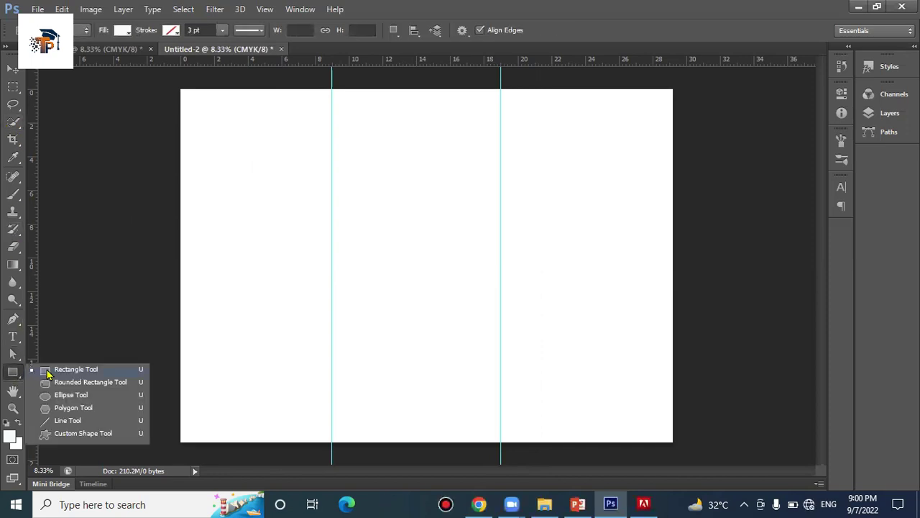
{"action": "left_click", "coordinate": [45, 373]}
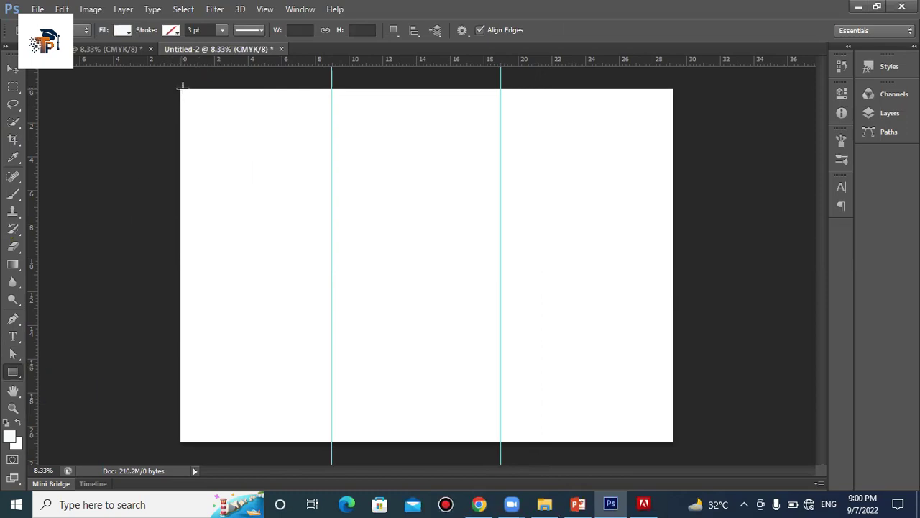
{"action": "left_click_drag", "start_coordinate": [181, 88], "coordinate": [328, 176]}
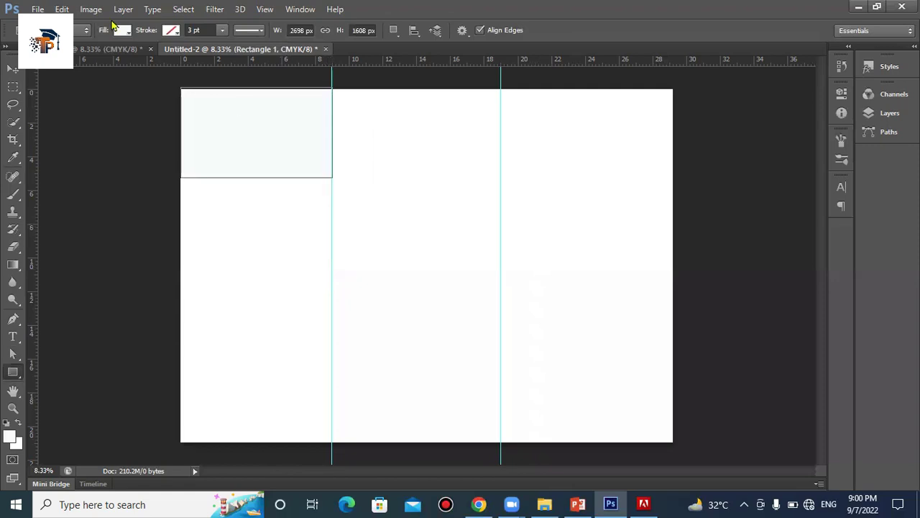
{"action": "left_click", "coordinate": [122, 30]}
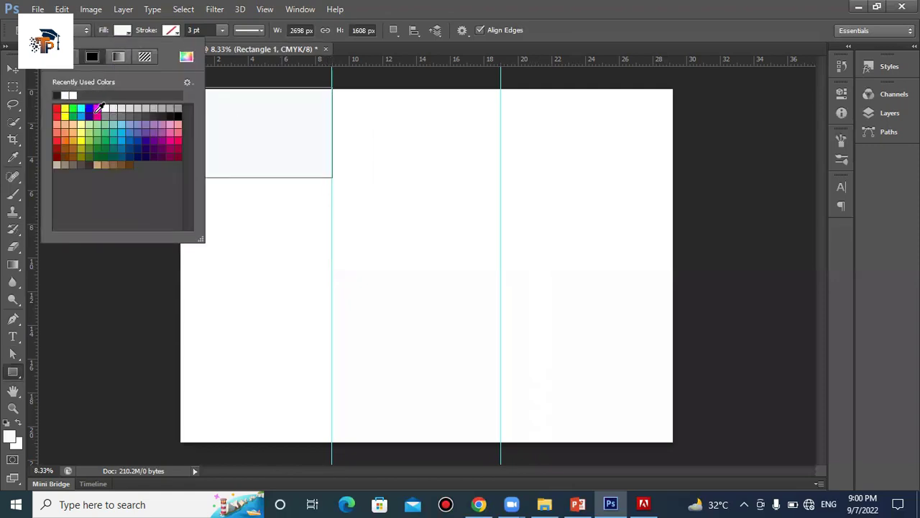
{"action": "left_click", "coordinate": [97, 109]}
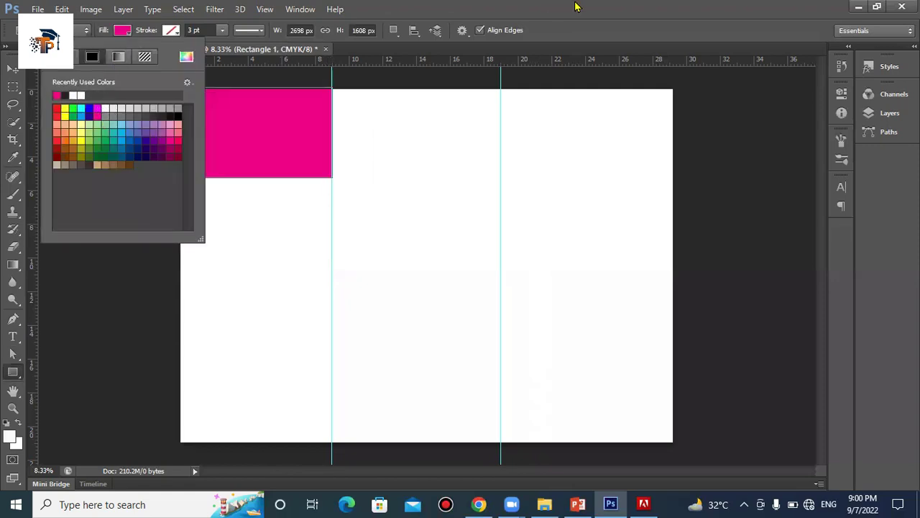
{"action": "left_click", "coordinate": [29, 175]}
Try moving the rectangle, shift the first fold guide to about 9.59 cm, then delete the rectangle
{"action": "left_click", "coordinate": [13, 69]}
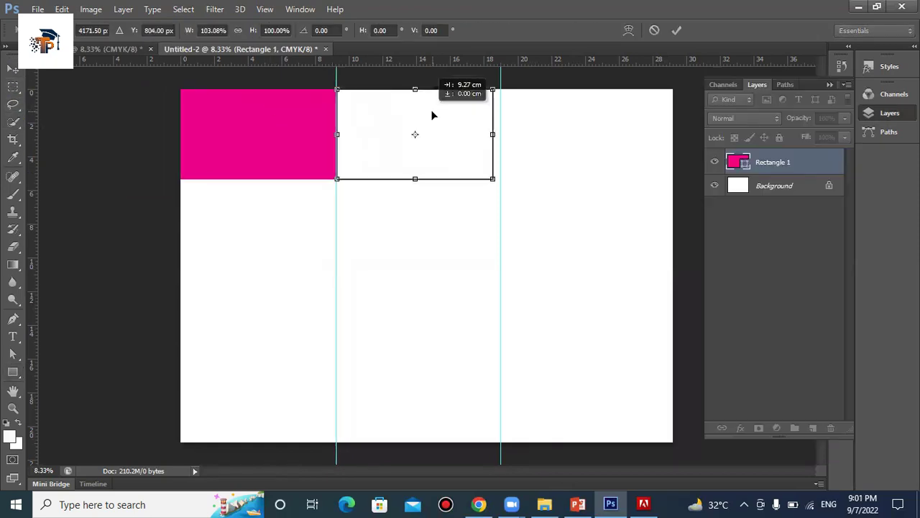
{"action": "left_click_drag", "start_coordinate": [434, 112], "coordinate": [433, 115]}
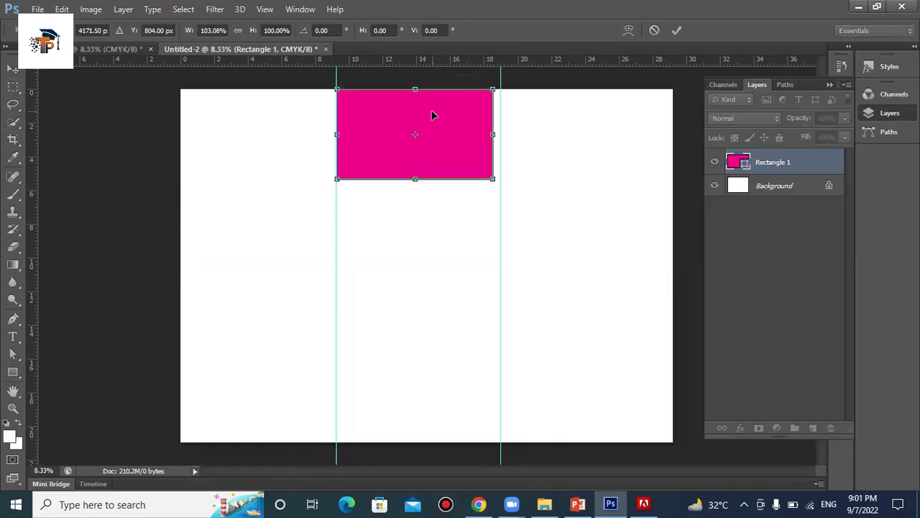
{"action": "left_click_drag", "start_coordinate": [449, 137], "coordinate": [623, 136]}
{"action": "left_click", "coordinate": [655, 31]}
{"action": "left_click_drag", "start_coordinate": [438, 165], "coordinate": [273, 165]}
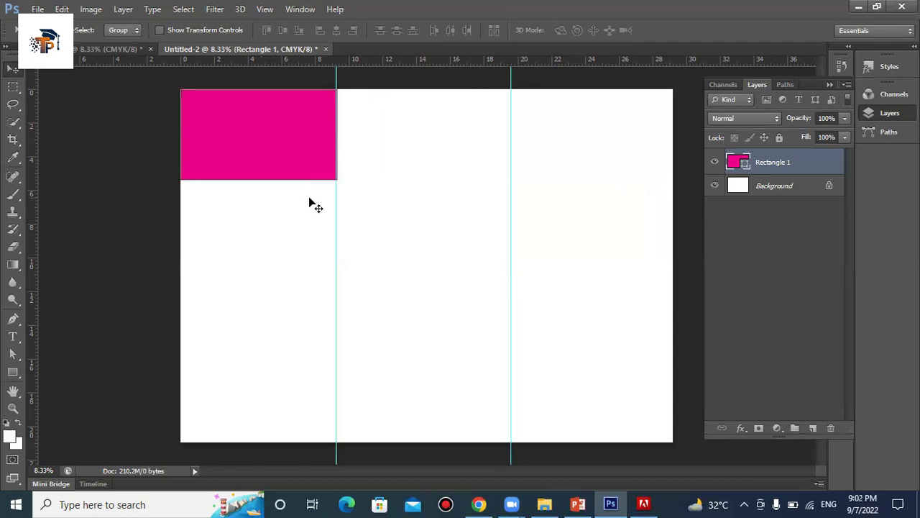
{"action": "left_click_drag", "start_coordinate": [337, 215], "coordinate": [342, 215]}
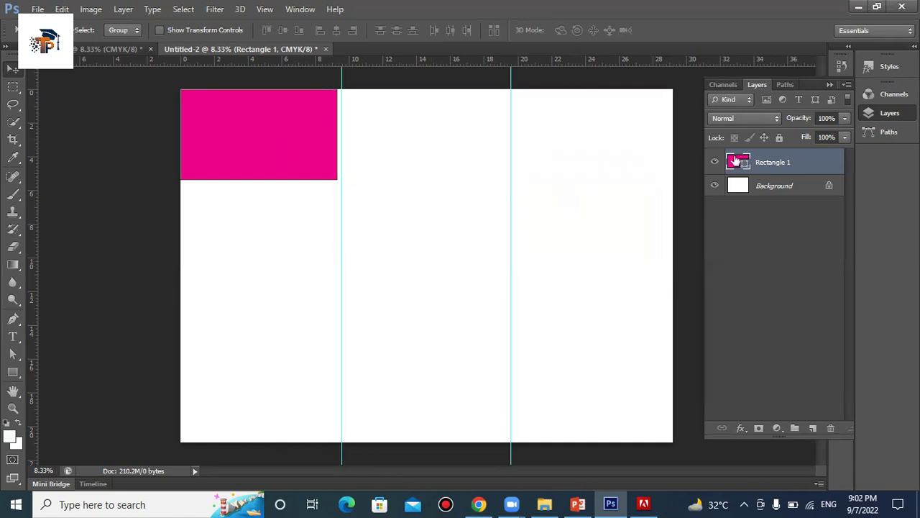
{"action": "key", "text": "Delete"}
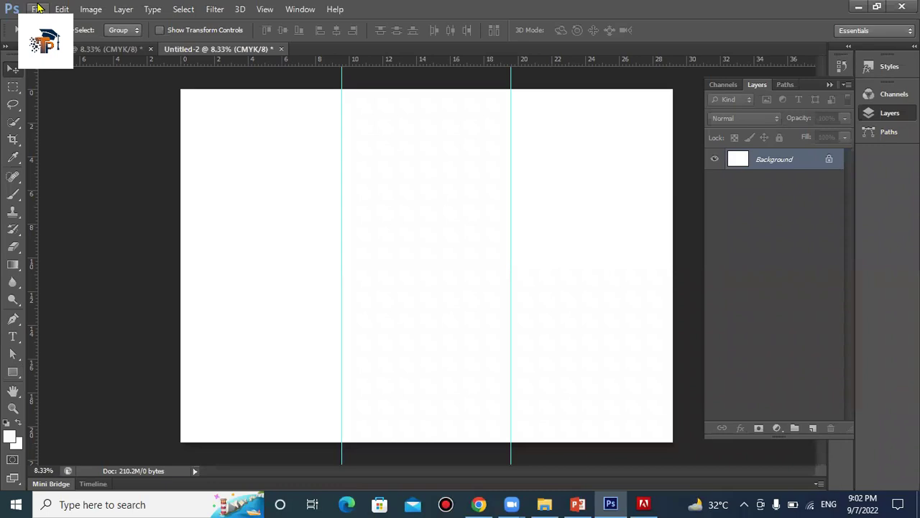
Place the APLUS logo file from Downloads and commit it in the page's top-right corner
{"action": "left_click", "coordinate": [37, 8]}
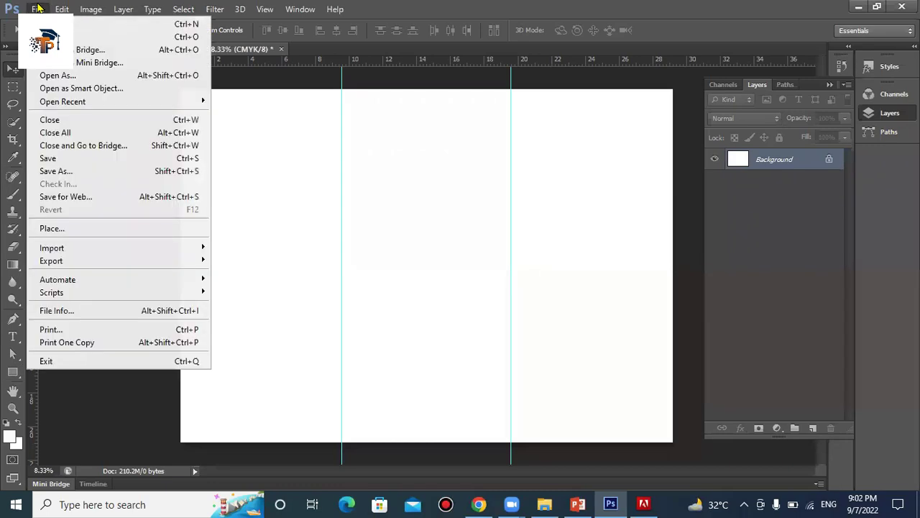
{"action": "left_click", "coordinate": [85, 232]}
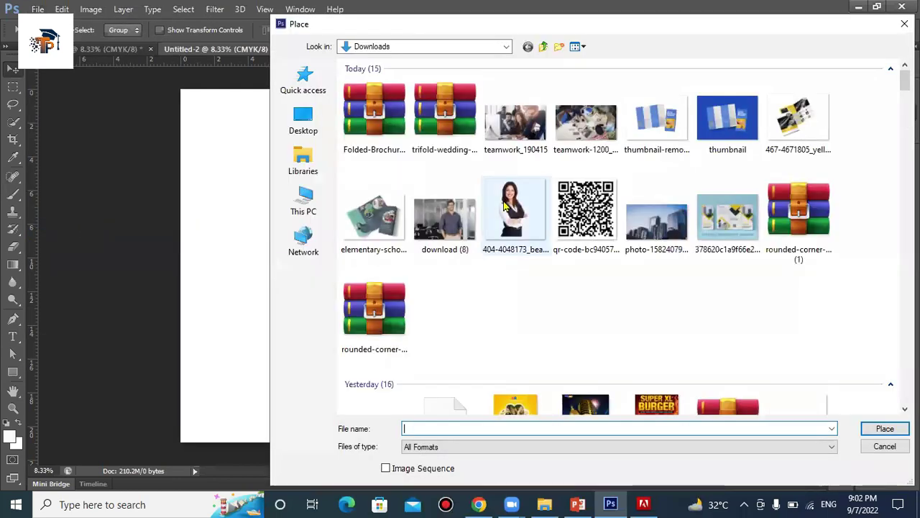
{"action": "scroll", "coordinate": [506, 207], "scroll_direction": "down", "scroll_amount": 15}
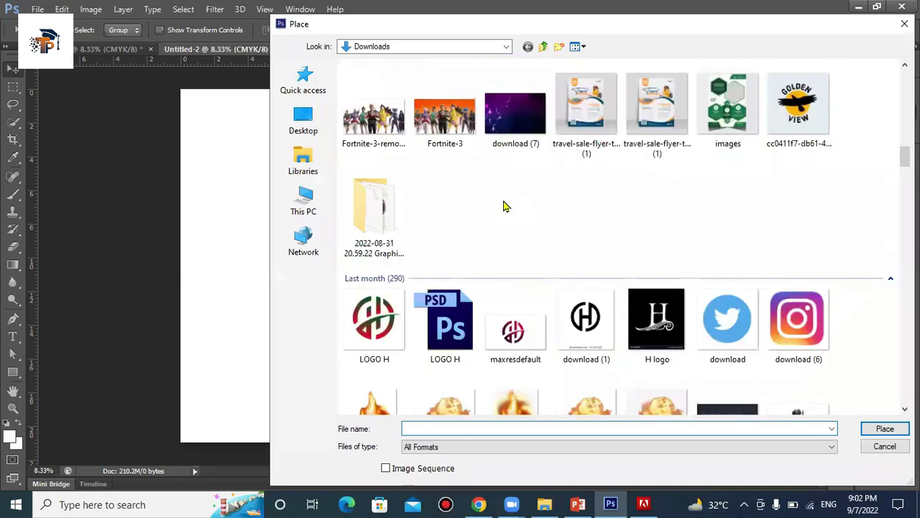
{"action": "scroll", "coordinate": [506, 206], "scroll_direction": "down", "scroll_amount": 5}
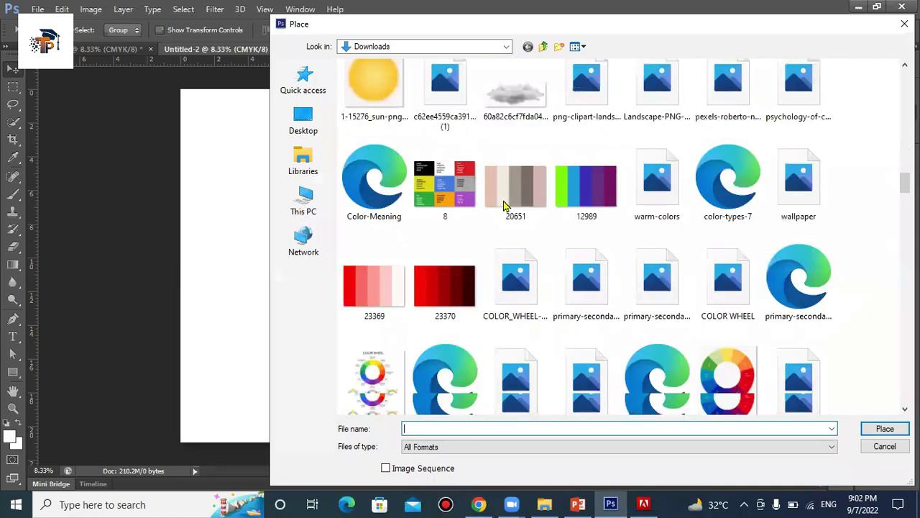
{"action": "scroll", "coordinate": [506, 206], "scroll_direction": "down", "scroll_amount": 1}
{"action": "scroll", "coordinate": [505, 206], "scroll_direction": "down", "scroll_amount": 2}
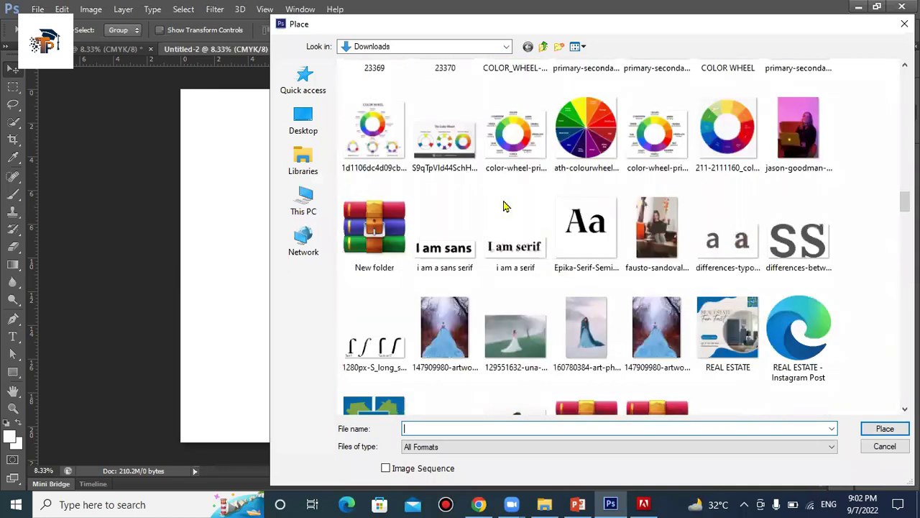
{"action": "scroll", "coordinate": [505, 206], "scroll_direction": "down", "scroll_amount": 2}
{"action": "scroll", "coordinate": [503, 207], "scroll_direction": "down", "scroll_amount": 2}
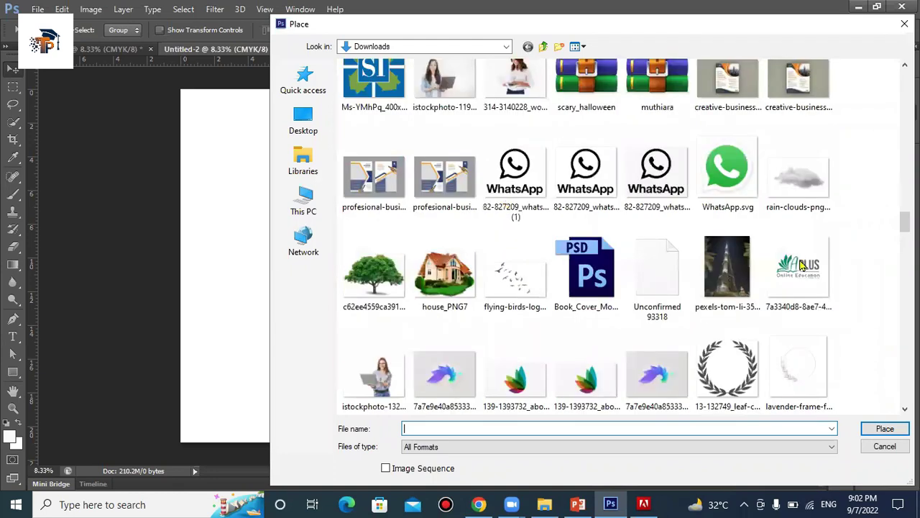
{"action": "double_click", "coordinate": [801, 266]}
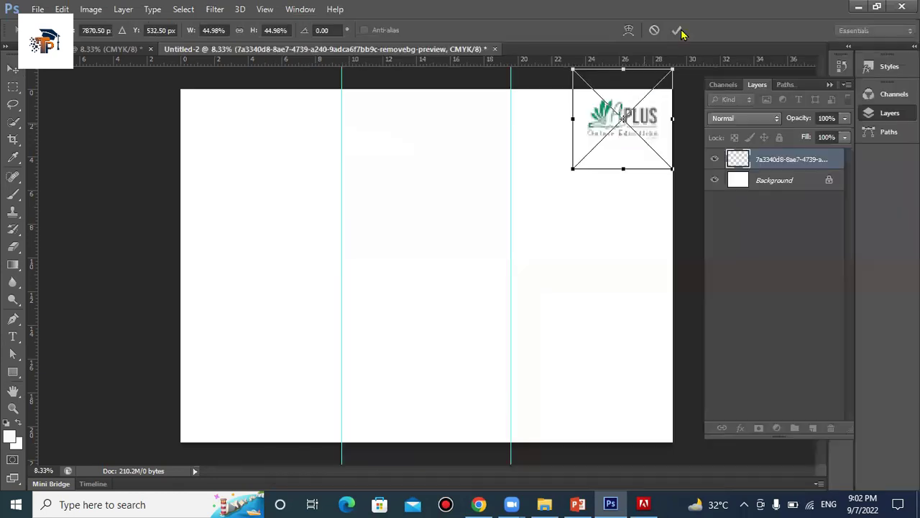
{"action": "left_click", "coordinate": [678, 31]}
Add vertical margin guides at about 0.92 cm and 26.25 cm
{"action": "left_click_drag", "start_coordinate": [36, 177], "coordinate": [191, 164]}
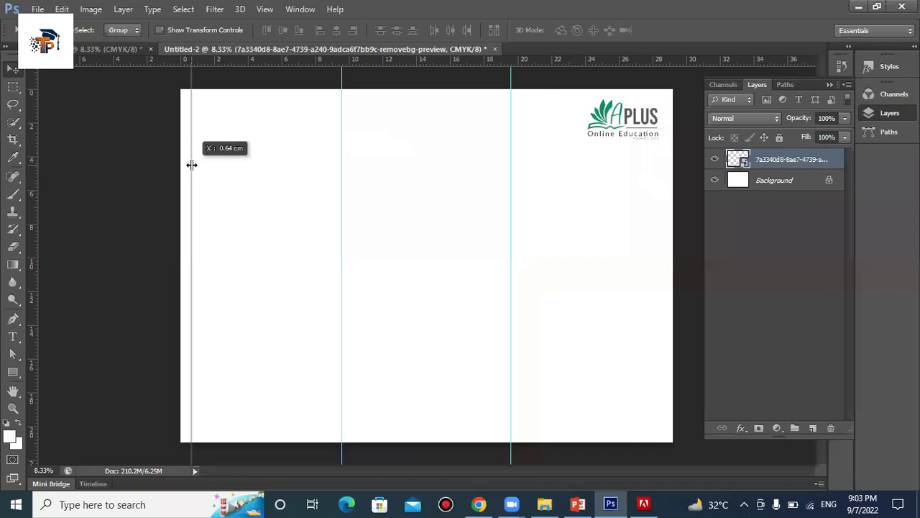
{"action": "left_click_drag", "start_coordinate": [582, 207], "coordinate": [663, 211]}
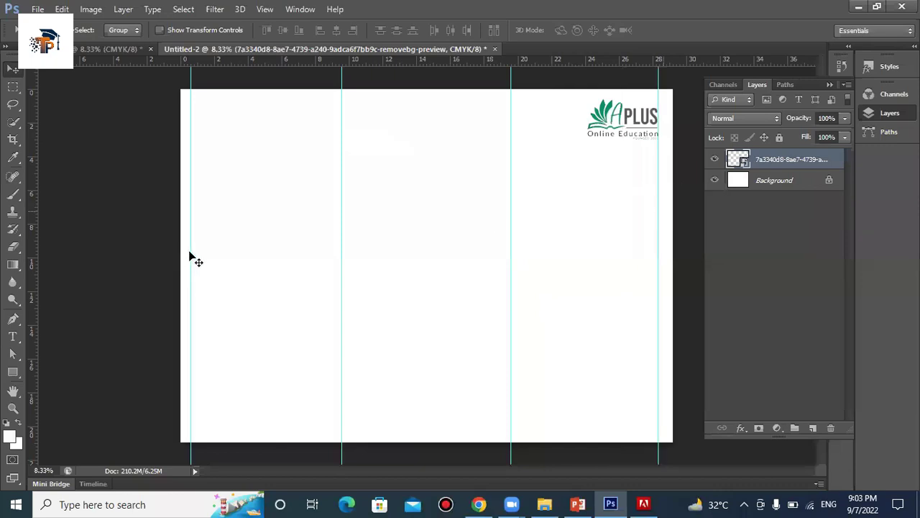
{"action": "left_click_drag", "start_coordinate": [192, 254], "coordinate": [197, 256]}
Add top and bottom margin guides, then draw a rectangle covering the whole page
{"action": "left_click_drag", "start_coordinate": [458, 65], "coordinate": [460, 106]}
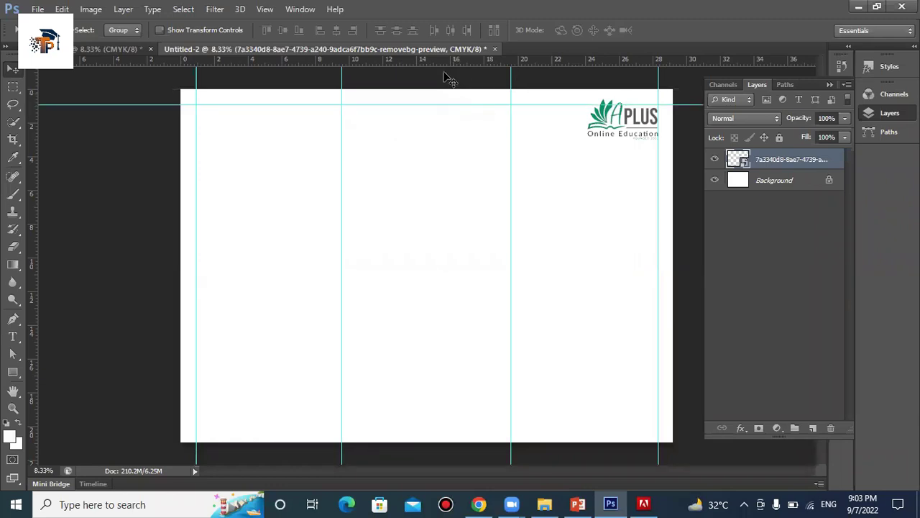
{"action": "left_click_drag", "start_coordinate": [441, 62], "coordinate": [504, 429]}
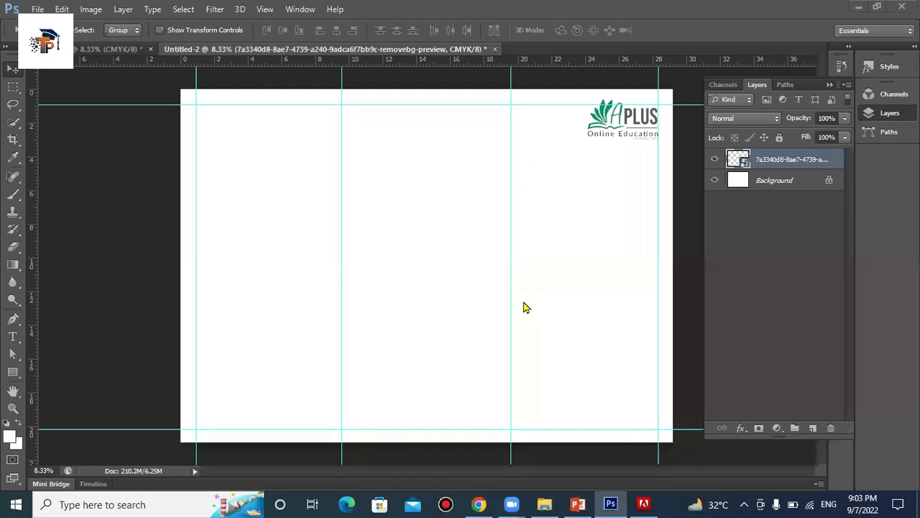
{"action": "key", "text": "u"}
{"action": "left_click_drag", "start_coordinate": [173, 83], "coordinate": [675, 448]}
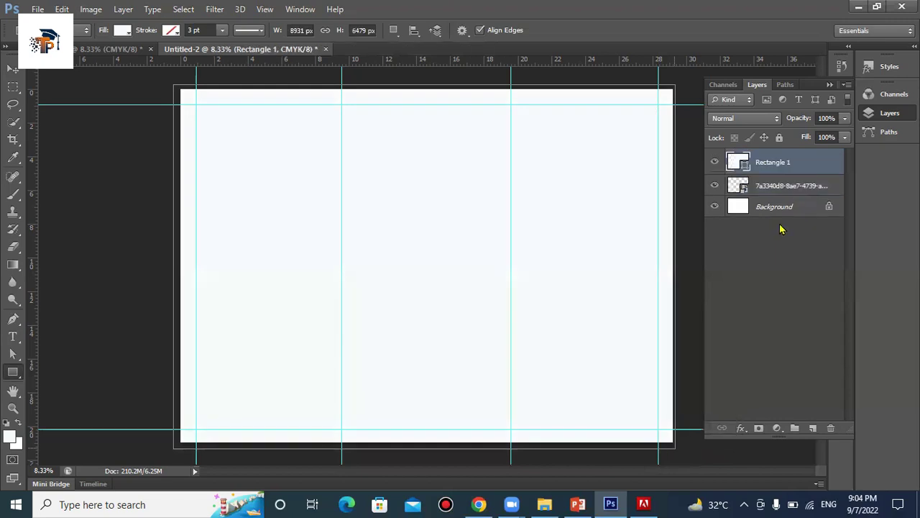
Move Rectangle 1 beneath the logo and change its fill to dark grey 4f5454
{"action": "left_click_drag", "start_coordinate": [764, 161], "coordinate": [770, 195]}
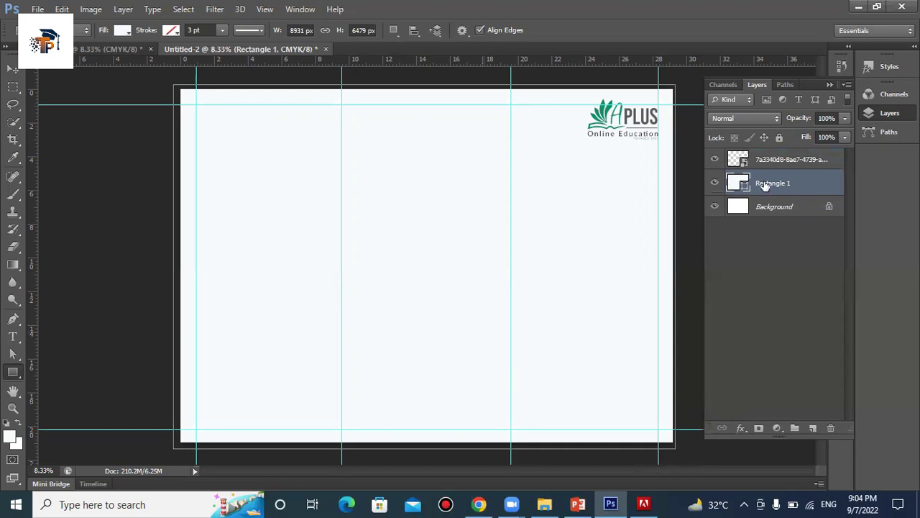
{"action": "double_click", "coordinate": [744, 185]}
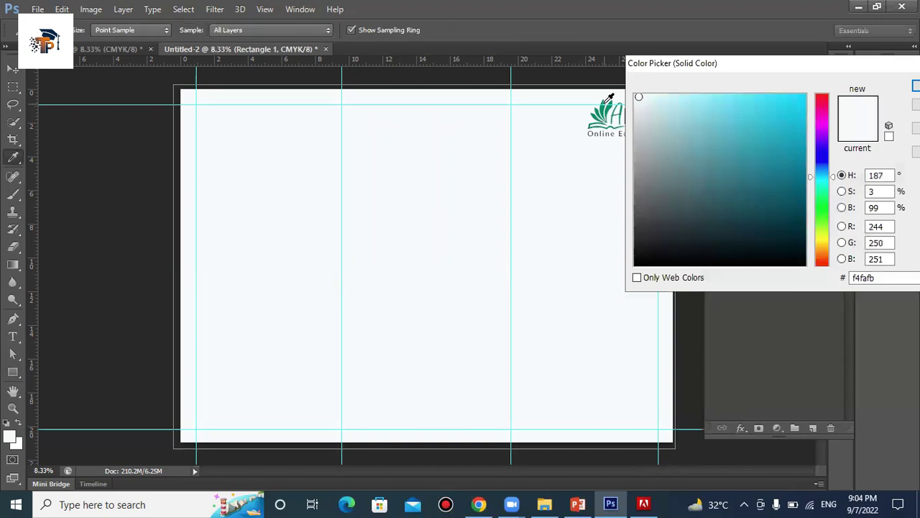
{"action": "left_click", "coordinate": [608, 97]}
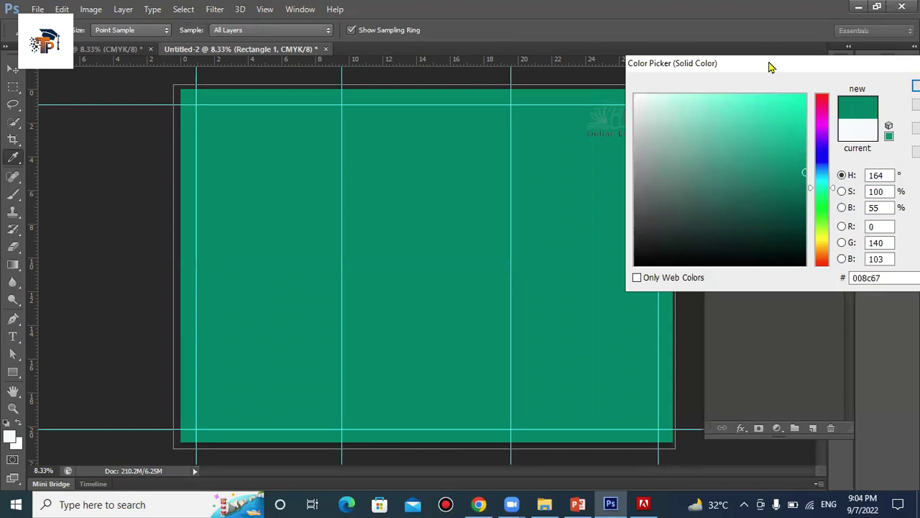
{"action": "left_click_drag", "start_coordinate": [770, 65], "coordinate": [763, 256]}
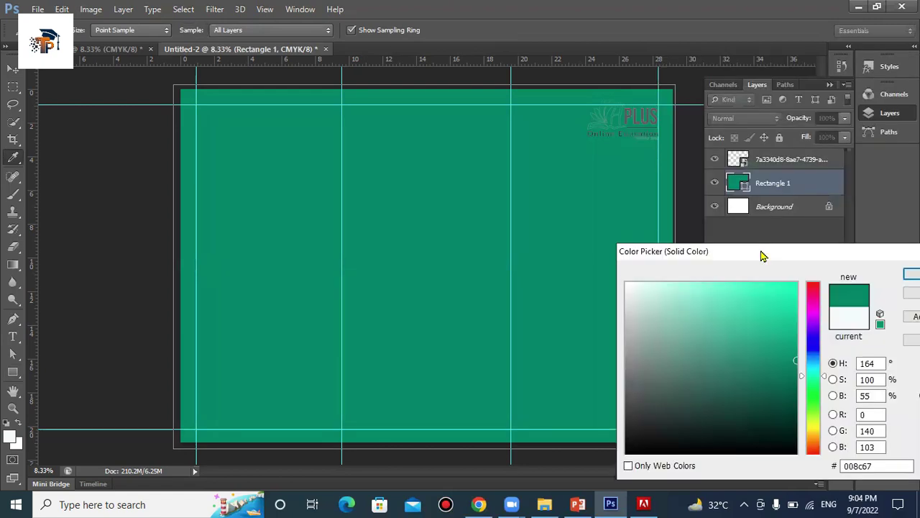
{"action": "left_click", "coordinate": [630, 110]}
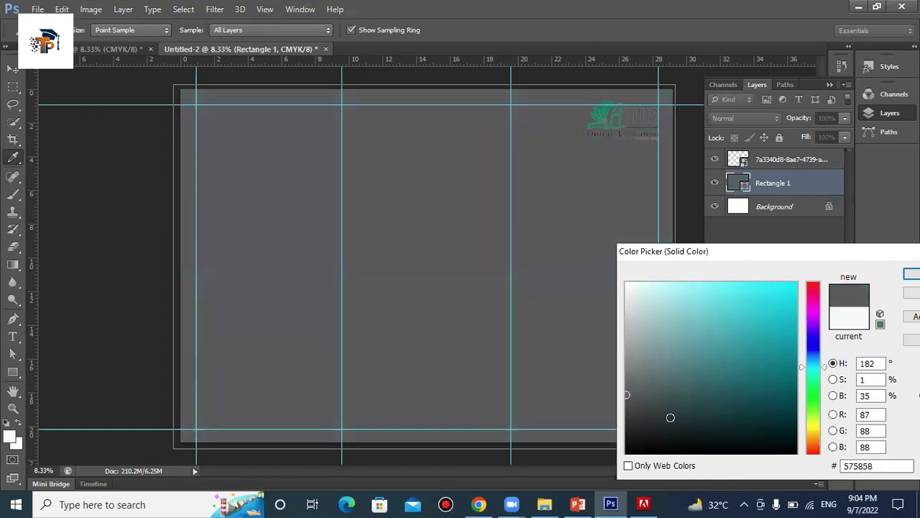
{"action": "left_click", "coordinate": [634, 411]}
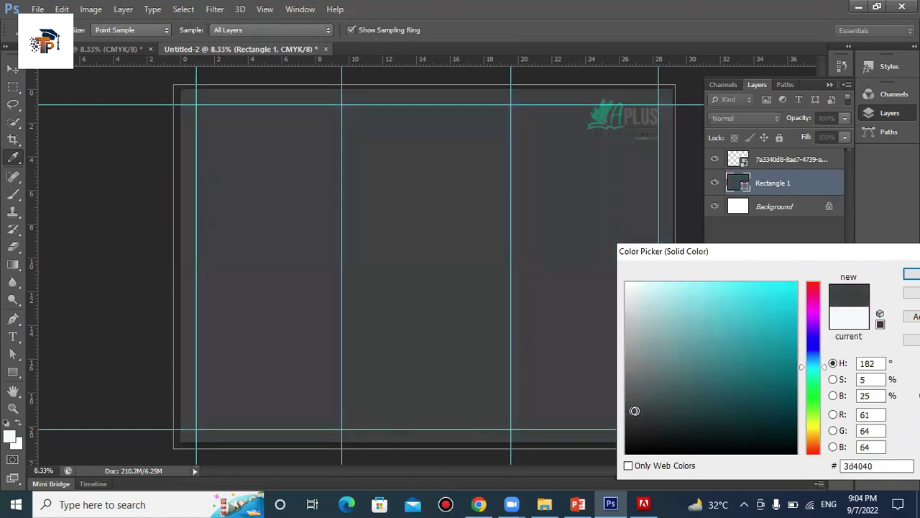
{"action": "left_click_drag", "start_coordinate": [639, 400], "coordinate": [635, 397]}
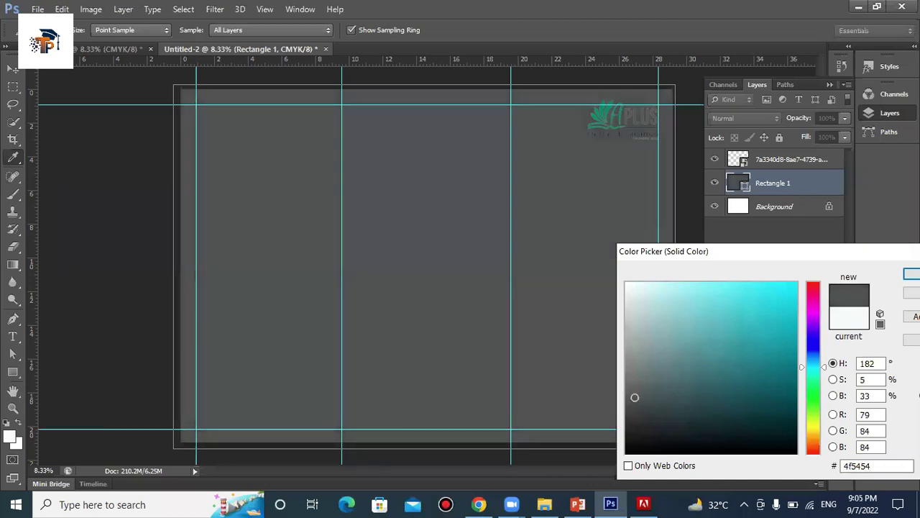
{"action": "key", "text": "Return"}
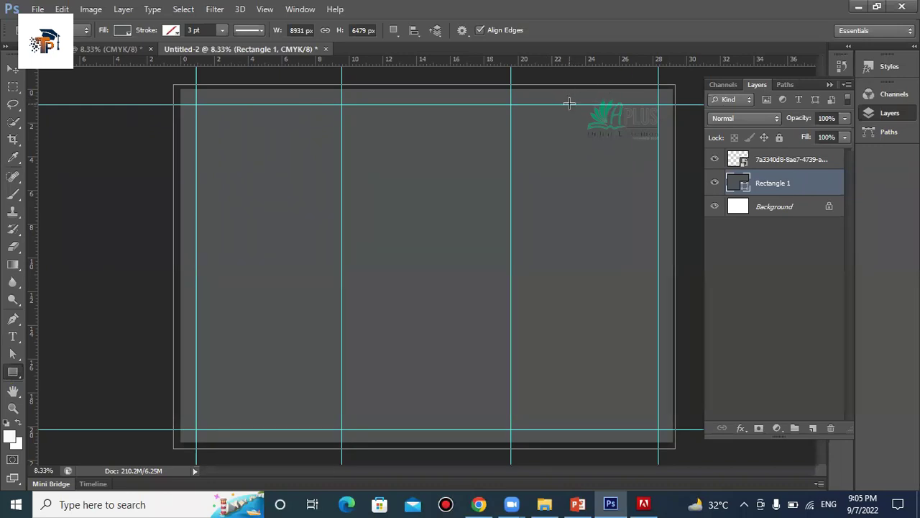
Draw Rectangle 2 around the APLUS logo with a white fefefe fill
{"action": "left_click_drag", "start_coordinate": [569, 105], "coordinate": [657, 146]}
{"action": "double_click", "coordinate": [745, 184]}
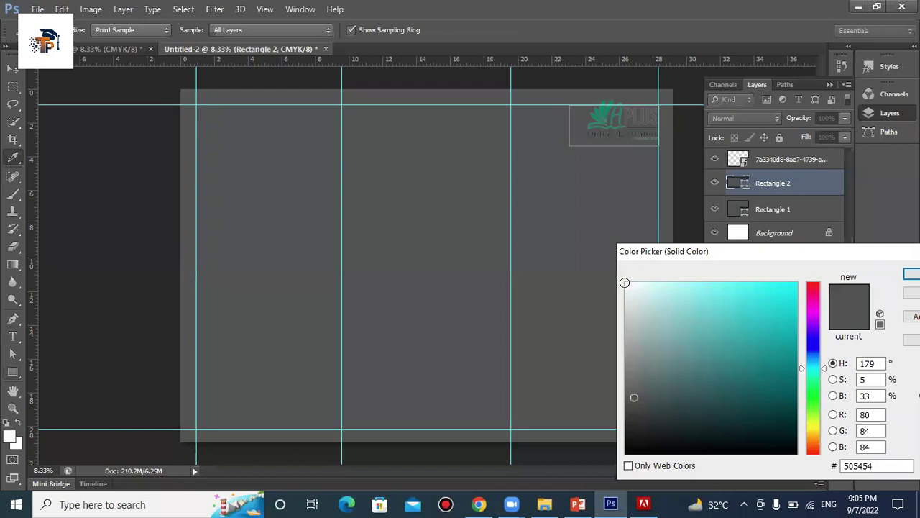
{"action": "left_click", "coordinate": [625, 282]}
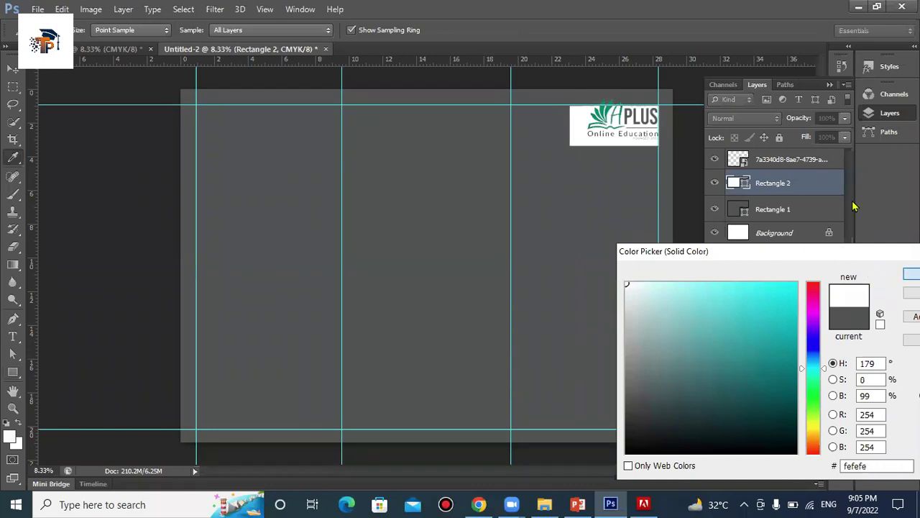
{"action": "key", "text": "Return"}
Nudge the logo slightly left and down inside the white box and collapse the Layers panel
{"action": "left_click", "coordinate": [800, 164]}
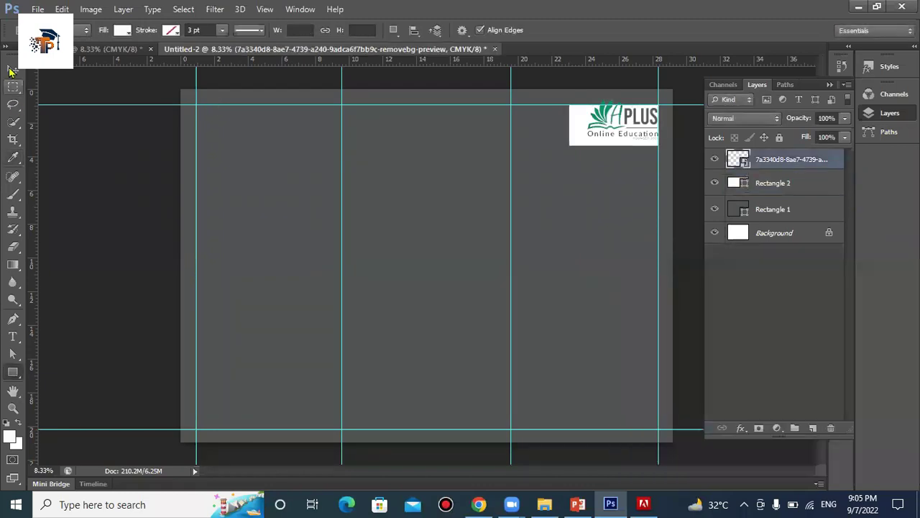
{"action": "left_click", "coordinate": [13, 69]}
{"action": "left_click_drag", "start_coordinate": [623, 117], "coordinate": [616, 124]}
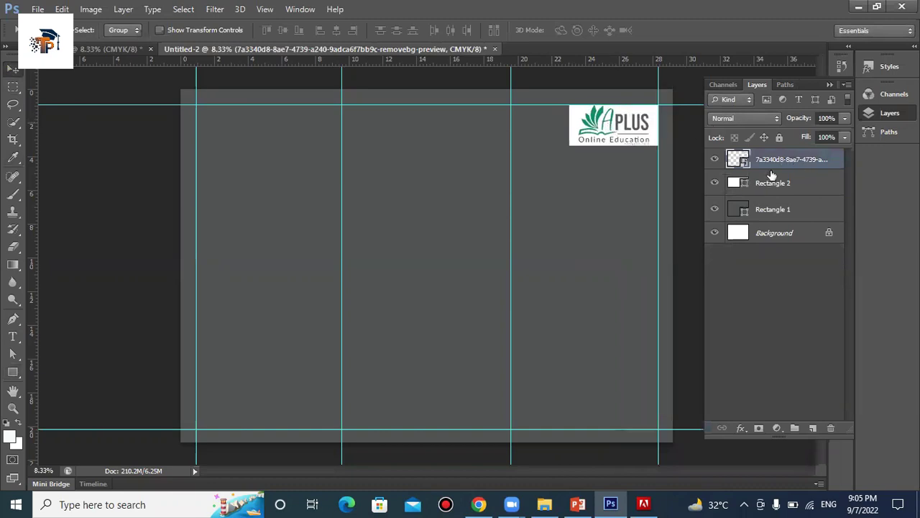
{"action": "key", "text": "ctrl+t"}
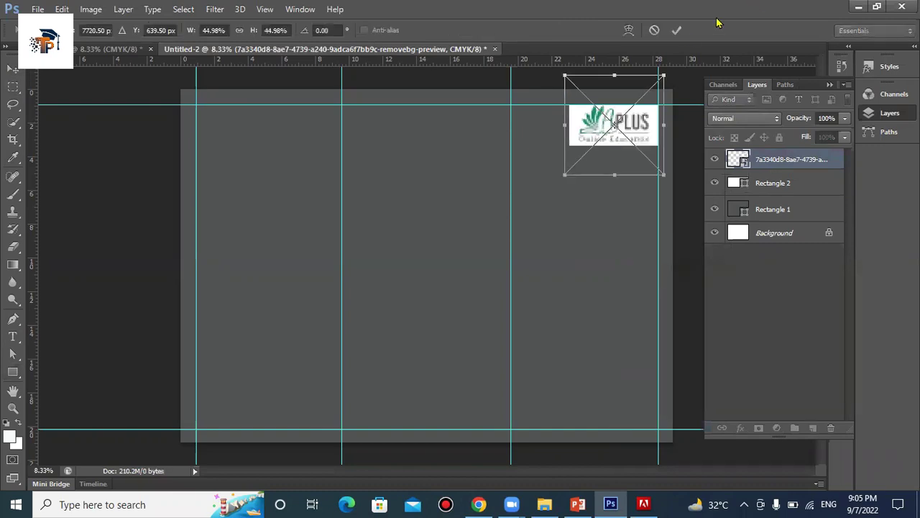
{"action": "left_click", "coordinate": [675, 31]}
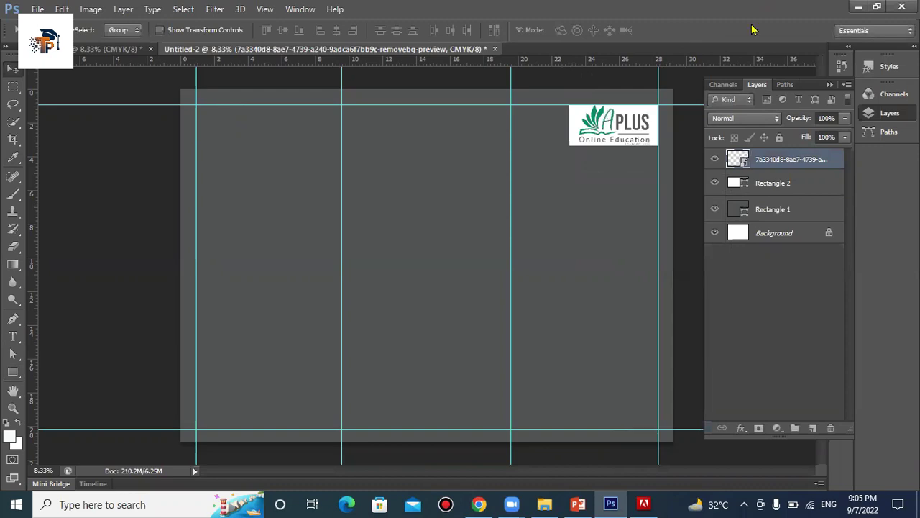
{"action": "left_click", "coordinate": [830, 88]}
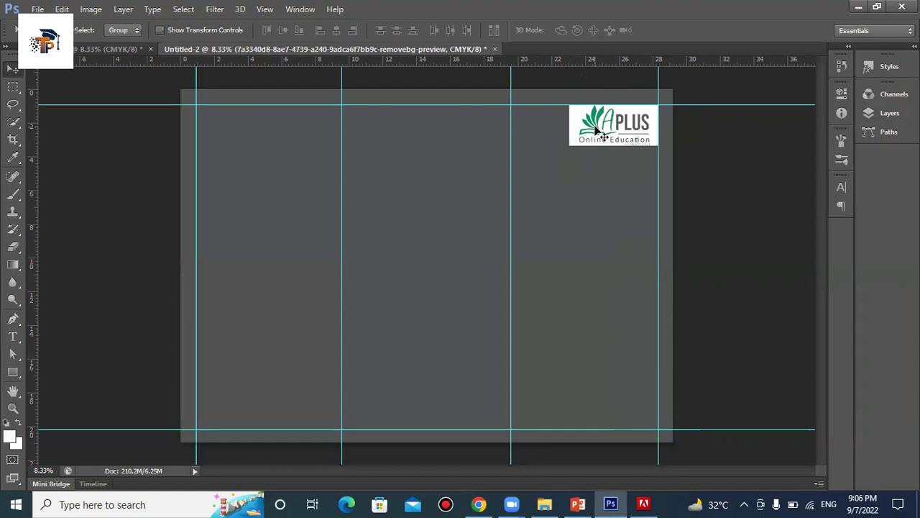
Draw a large white rounded rectangle over the upper right and move its layer beneath the logo
{"action": "left_click", "coordinate": [37, 9]}
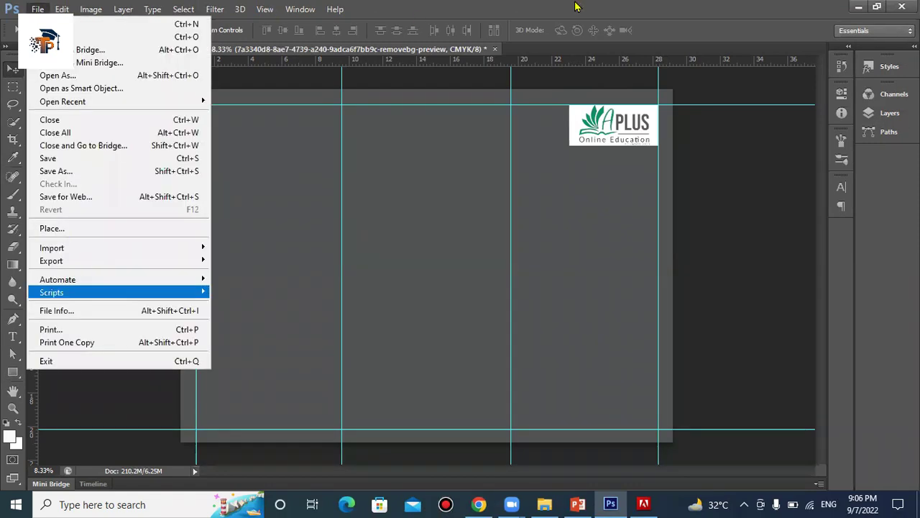
{"action": "left_click", "coordinate": [606, 7]}
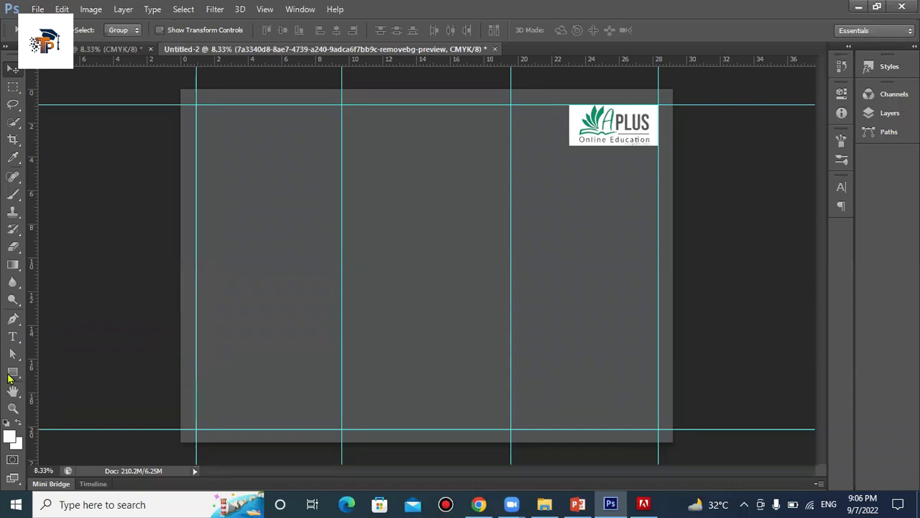
{"action": "left_click", "coordinate": [10, 374]}
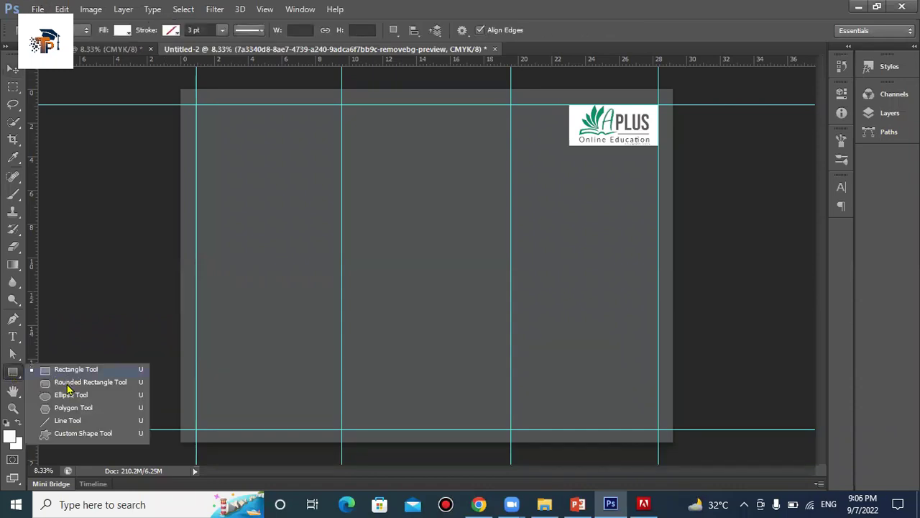
{"action": "left_click", "coordinate": [79, 382]}
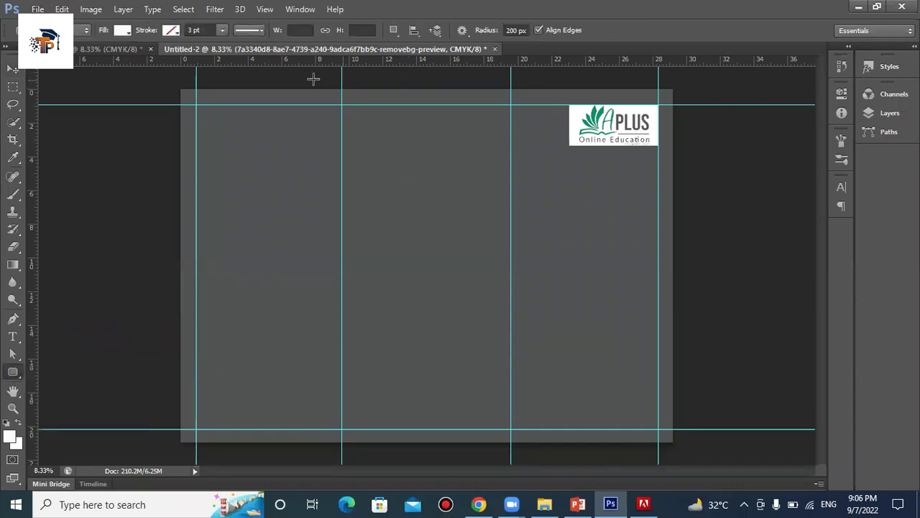
{"action": "left_click_drag", "start_coordinate": [299, 77], "coordinate": [658, 284]}
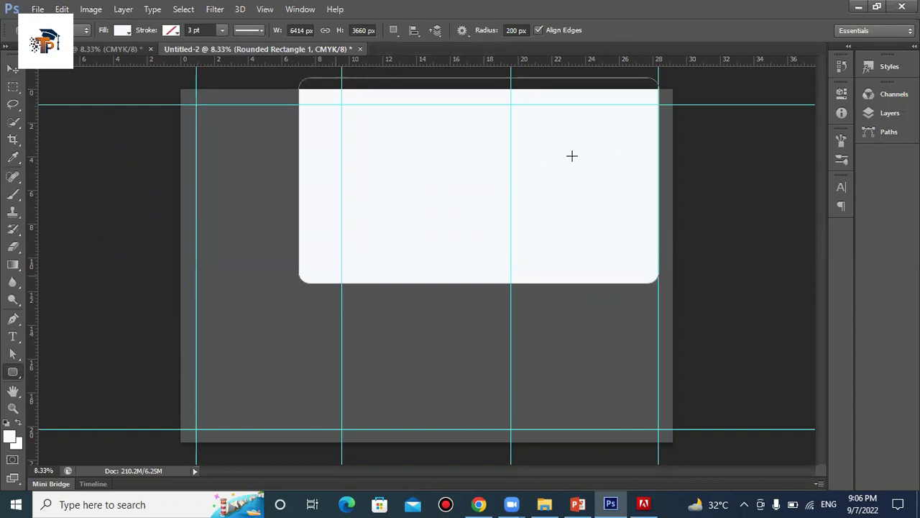
{"action": "left_click", "coordinate": [892, 118]}
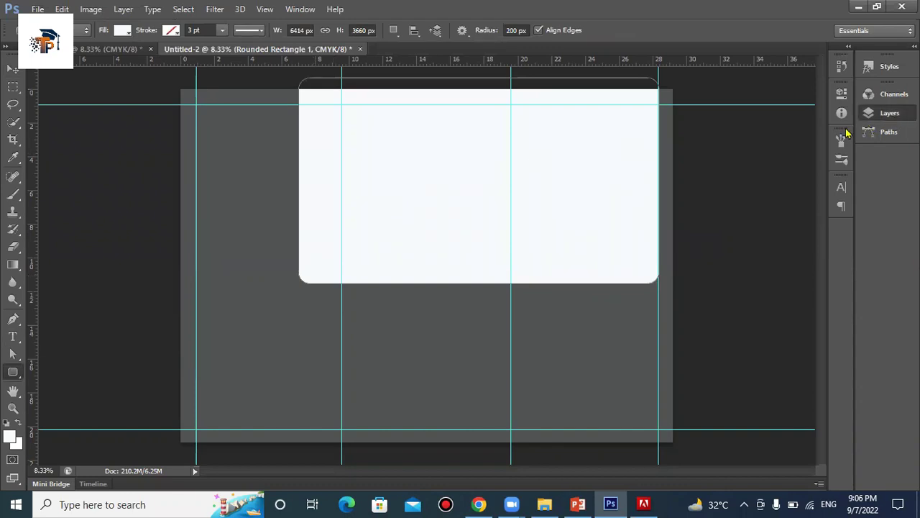
{"action": "left_click_drag", "start_coordinate": [808, 160], "coordinate": [811, 198]}
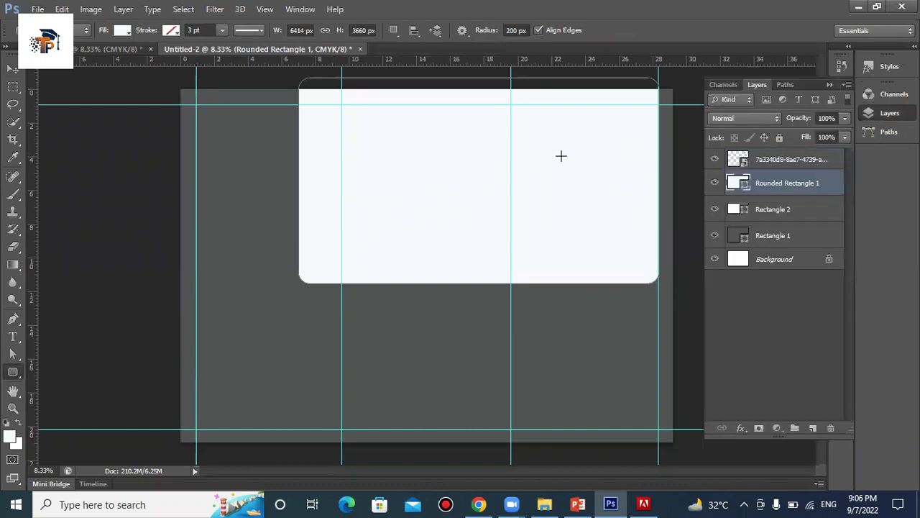
{"action": "left_click", "coordinate": [775, 207]}
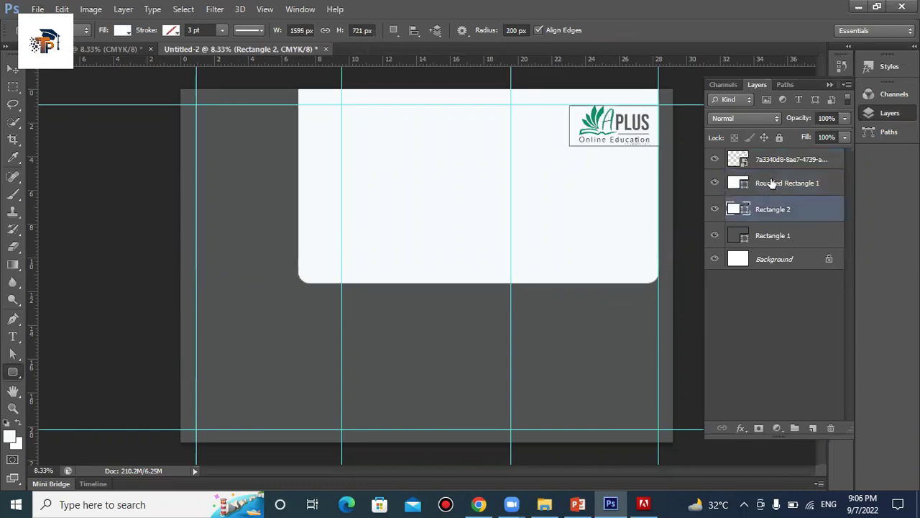
{"action": "left_click", "coordinate": [771, 183]}
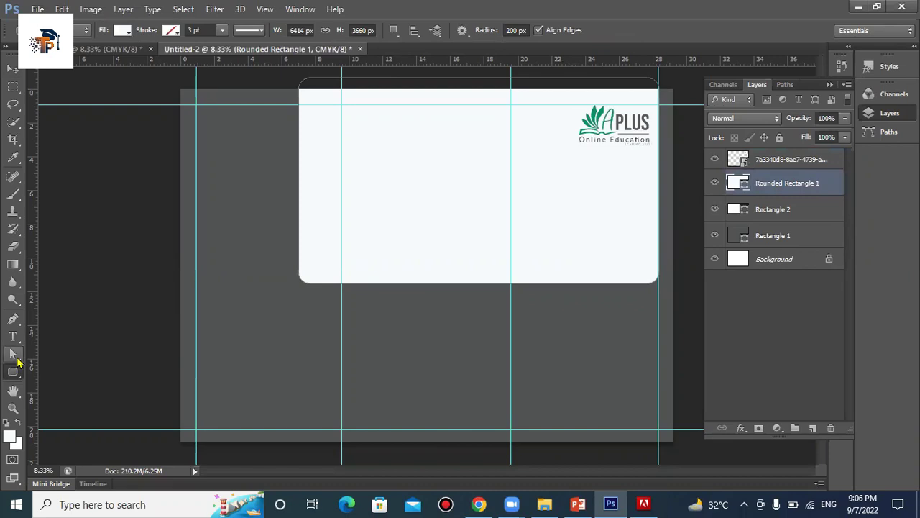
{"action": "left_click", "coordinate": [14, 355]}
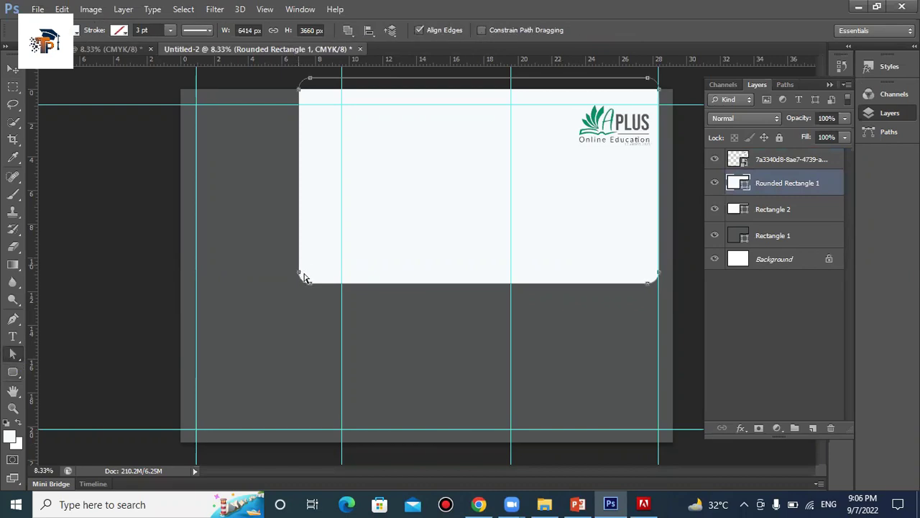
Drag the rounded rectangle's bottom-left anchor right to slant its left side
{"action": "left_click", "coordinate": [311, 283]}
{"action": "left_click_drag", "start_coordinate": [302, 279], "coordinate": [510, 282]}
{"action": "left_click", "coordinate": [531, 288]}
{"action": "left_click_drag", "start_coordinate": [534, 287], "coordinate": [534, 289]}
{"action": "left_click_drag", "start_coordinate": [648, 283], "coordinate": [663, 275]}
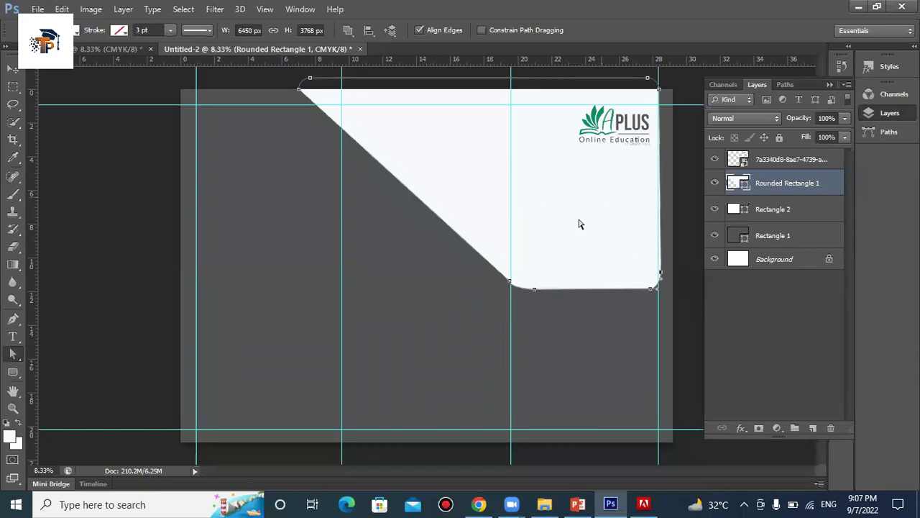
Extend the shape's right edge to the page edge and smooth its bottom-right corner curve
{"action": "left_click_drag", "start_coordinate": [661, 190], "coordinate": [674, 190]}
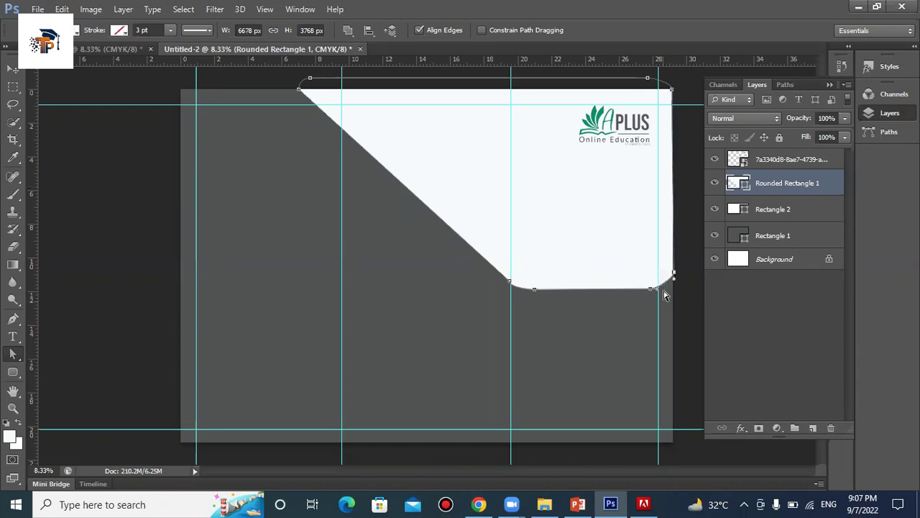
{"action": "left_click_drag", "start_coordinate": [669, 284], "coordinate": [665, 283]}
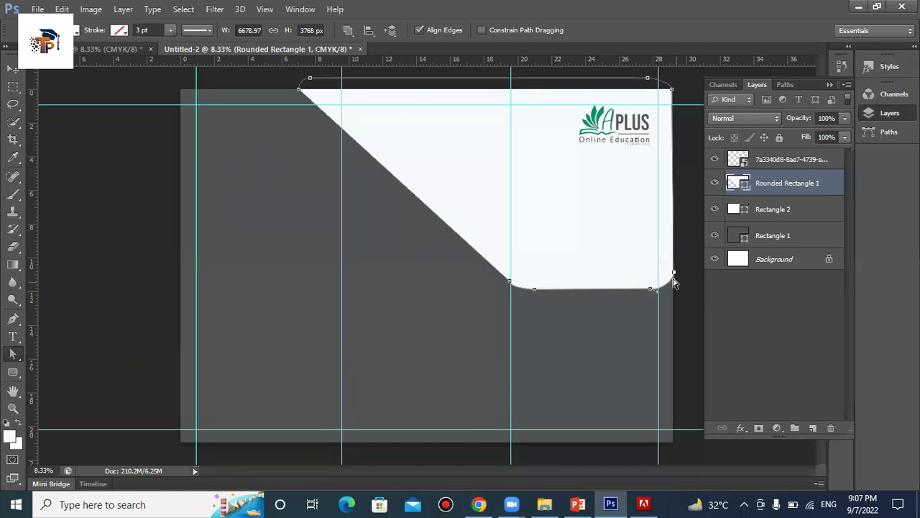
{"action": "left_click_drag", "start_coordinate": [676, 285], "coordinate": [653, 254]}
{"action": "left_click_drag", "start_coordinate": [652, 256], "coordinate": [676, 292]}
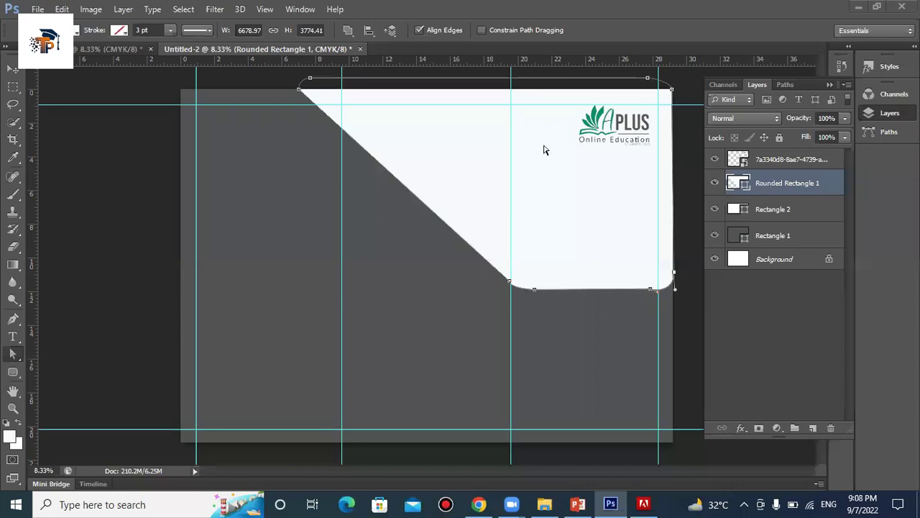
{"action": "left_click", "coordinate": [38, 9]}
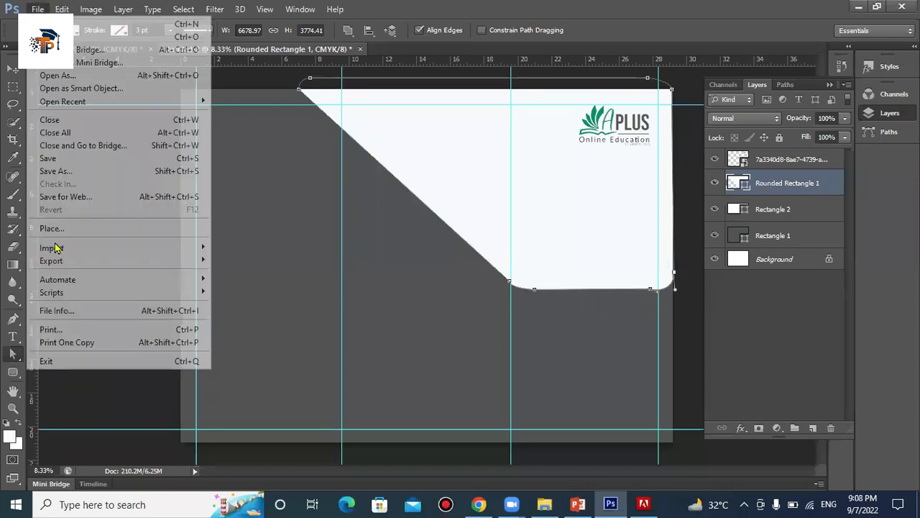
{"action": "left_click", "coordinate": [50, 229]}
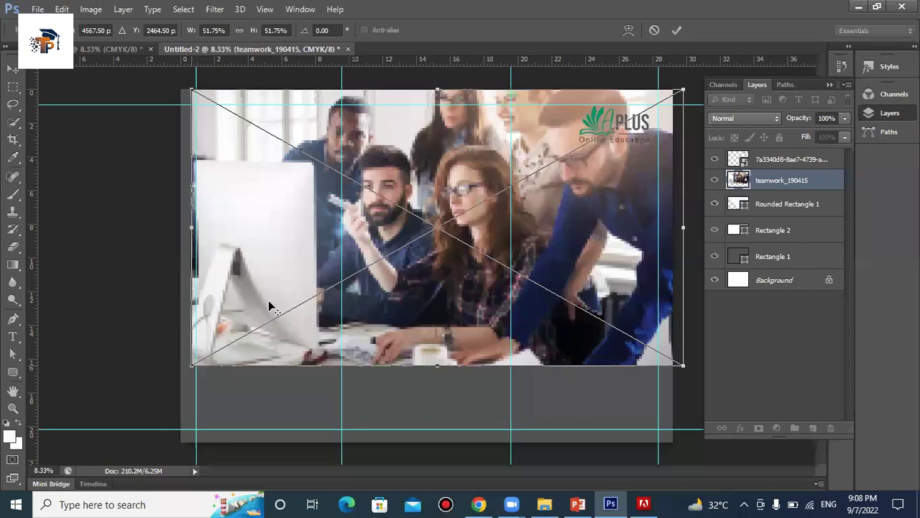
{"action": "left_click_drag", "start_coordinate": [271, 307], "coordinate": [575, 133]}
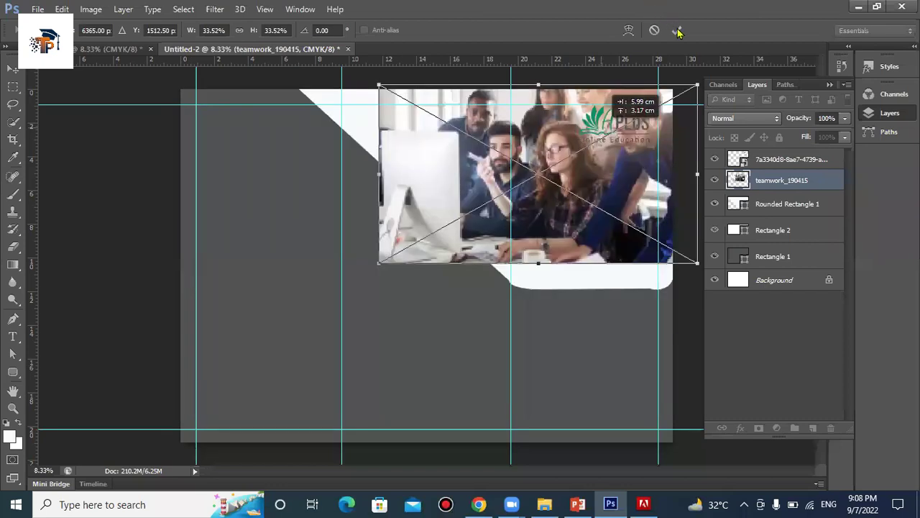
{"action": "left_click", "coordinate": [781, 183], "text": "alt"}
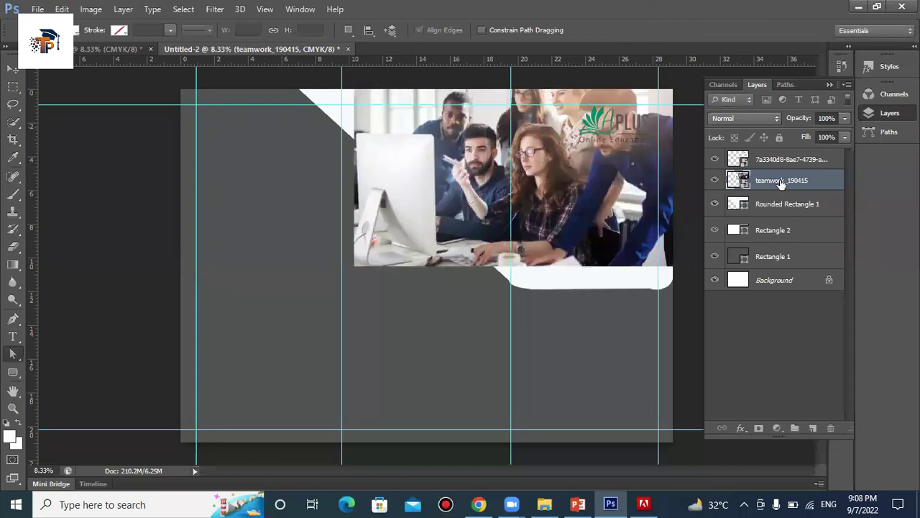
{"action": "left_click", "coordinate": [664, 291]}
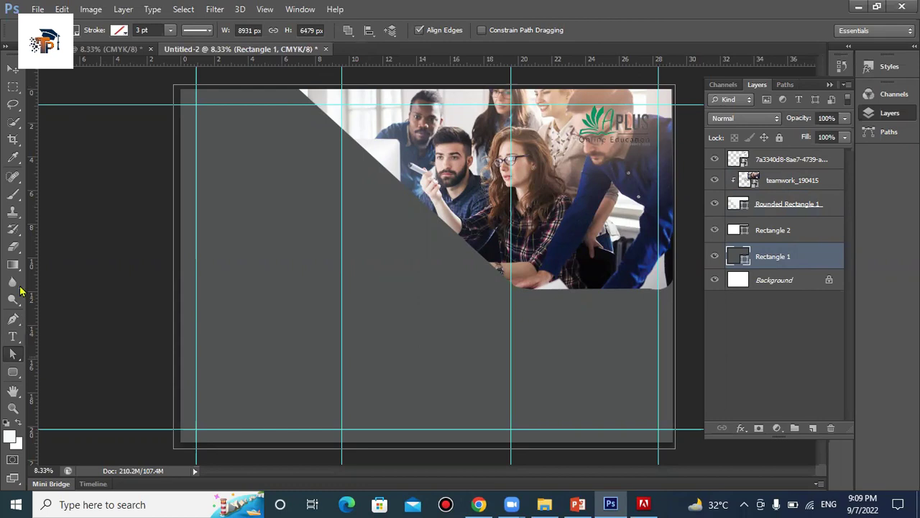
{"action": "left_click_drag", "start_coordinate": [13, 212], "coordinate": [75, 213]}
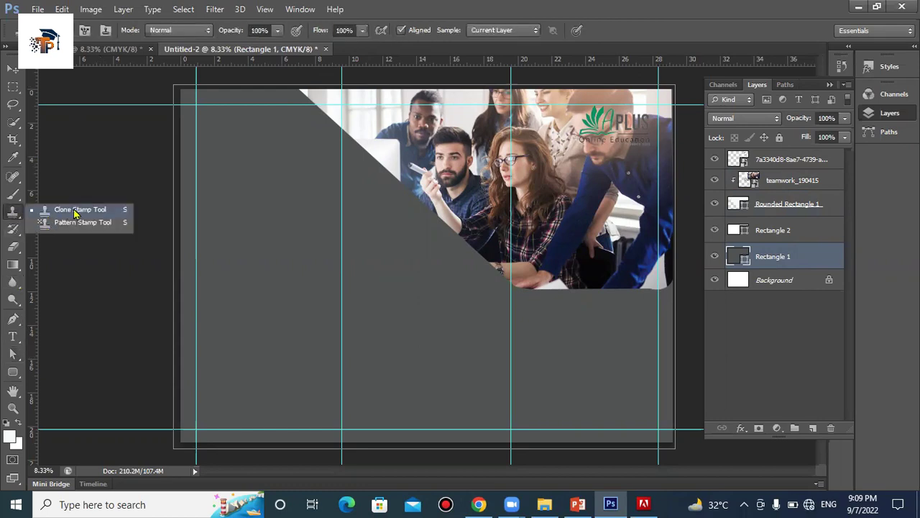
Rasterize the teamwork_190415 photo layer and bring Rectangle 2 above the photo
{"action": "left_click", "coordinate": [791, 203]}
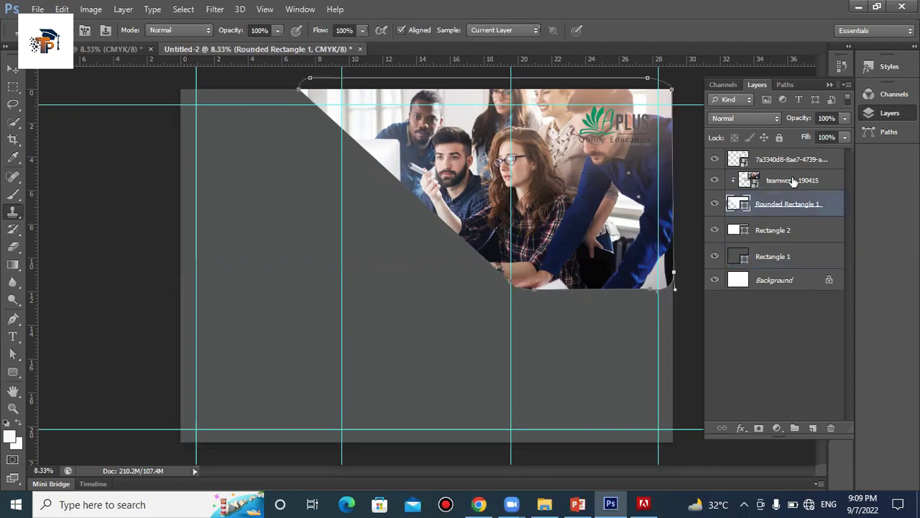
{"action": "right_click", "coordinate": [790, 180]}
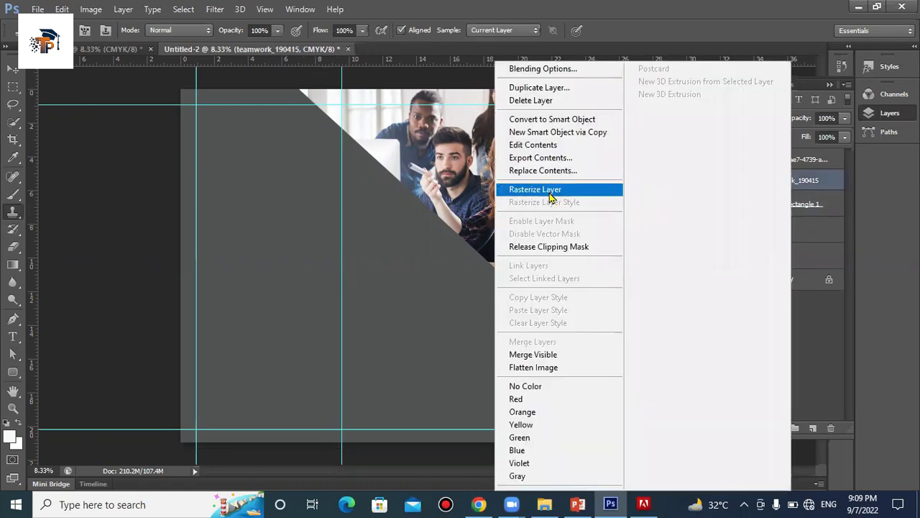
{"action": "left_click", "coordinate": [554, 191]}
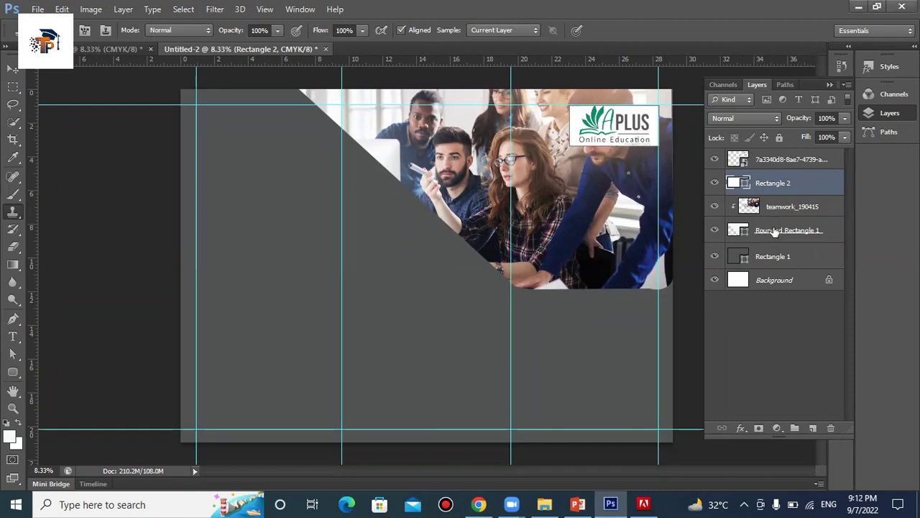
{"action": "left_click", "coordinate": [775, 231]}
{"action": "left_click", "coordinate": [778, 209]}
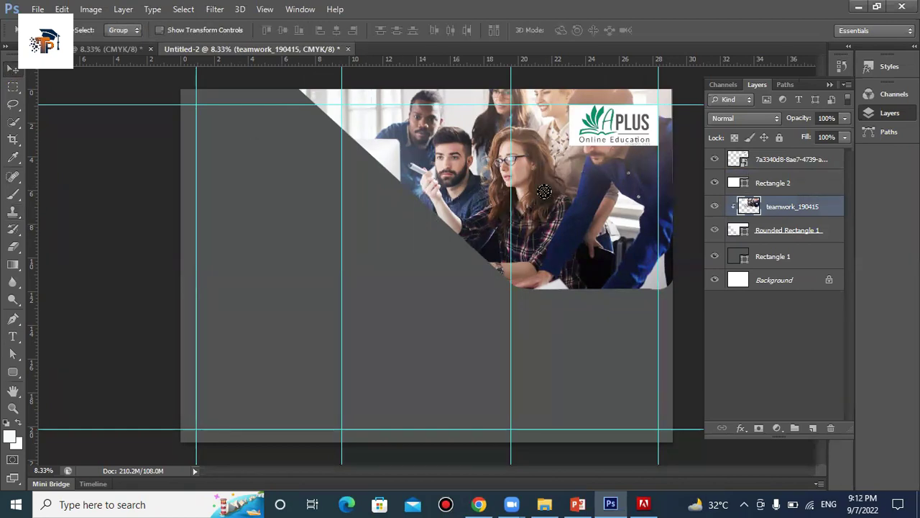
Shift the team photo to the right inside its rounded frame
{"action": "left_click_drag", "start_coordinate": [619, 165], "coordinate": [624, 177]}
{"action": "left_click_drag", "start_coordinate": [537, 160], "coordinate": [568, 159]}
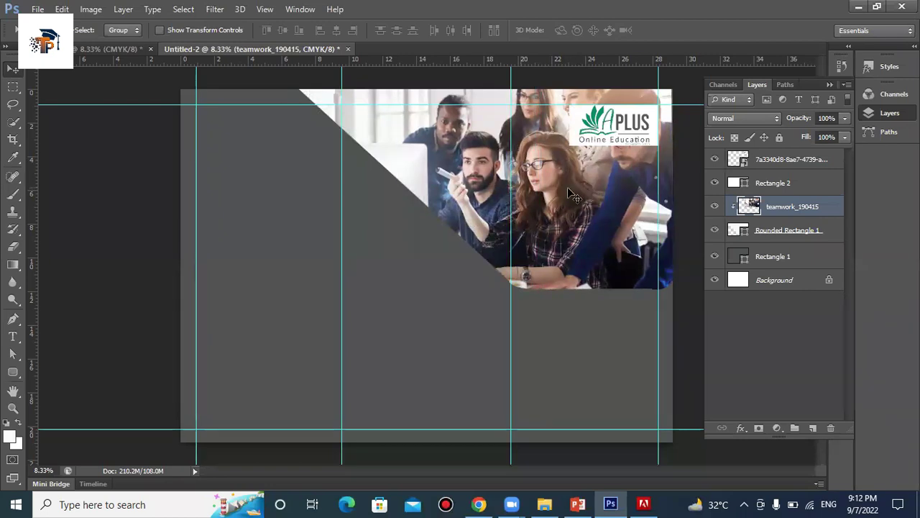
{"action": "left_click_drag", "start_coordinate": [579, 196], "coordinate": [583, 199]}
Move the APLUS logo and its white backing box together to the left panel's top-left corner
{"action": "left_click", "coordinate": [770, 184]}
{"action": "left_click", "coordinate": [775, 162]}
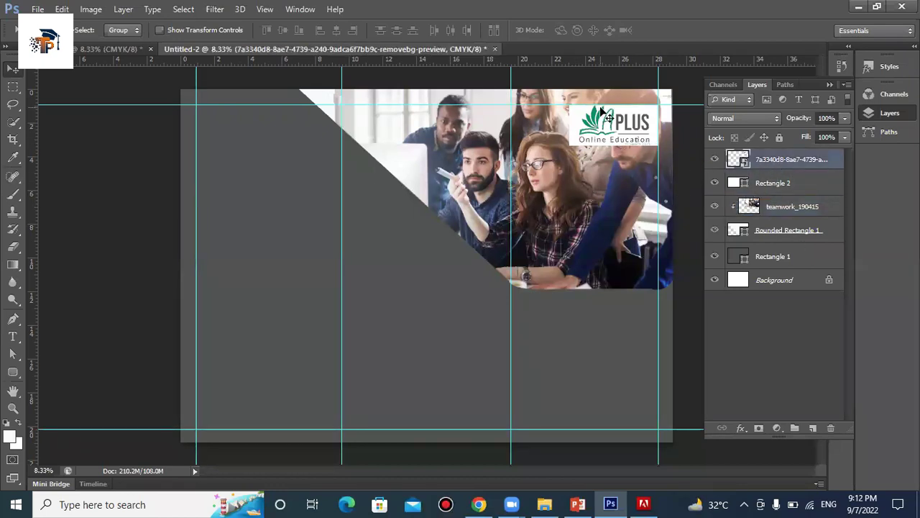
{"action": "left_click", "coordinate": [827, 185], "text": "shift"}
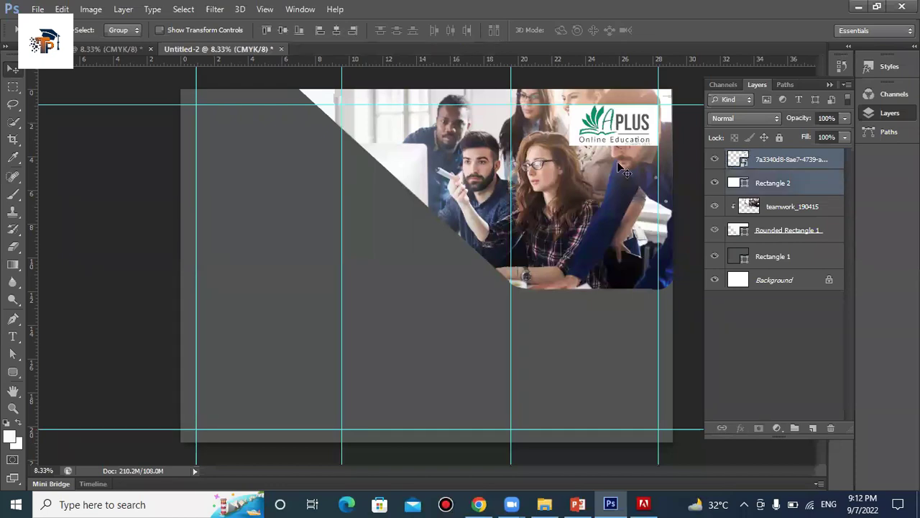
{"action": "left_click_drag", "start_coordinate": [608, 126], "coordinate": [280, 153]}
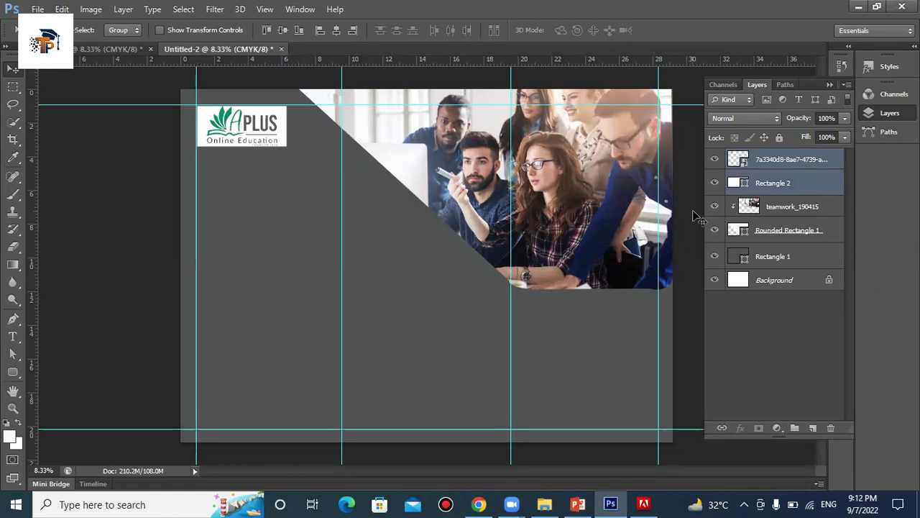
{"action": "left_click", "coordinate": [796, 185]}
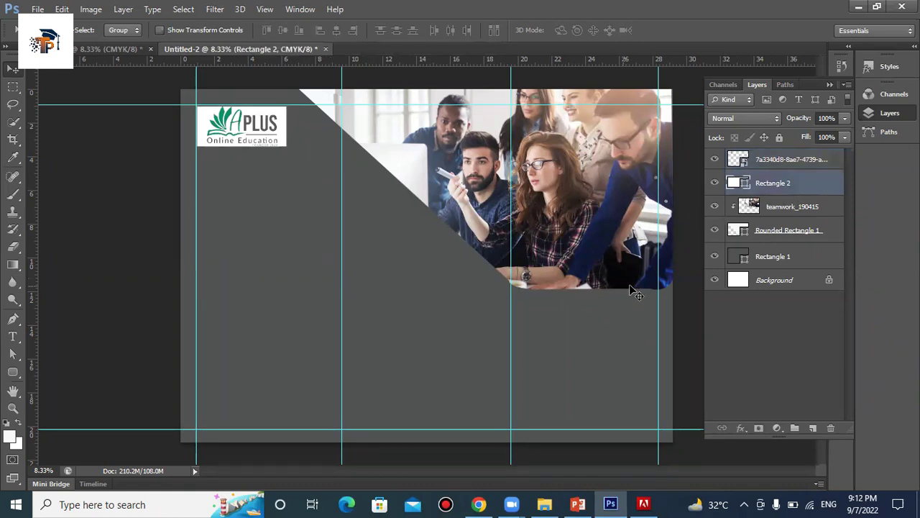
{"action": "right_click", "coordinate": [816, 191]}
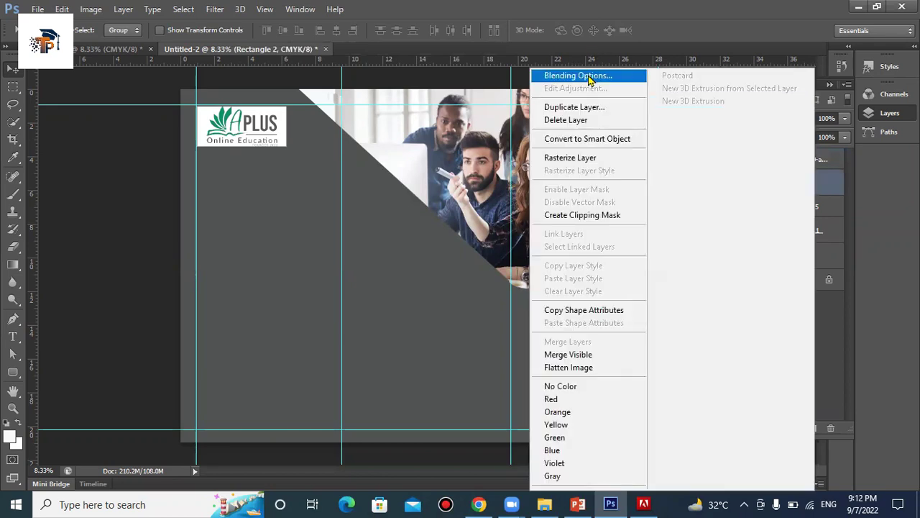
{"action": "left_click", "coordinate": [588, 78]}
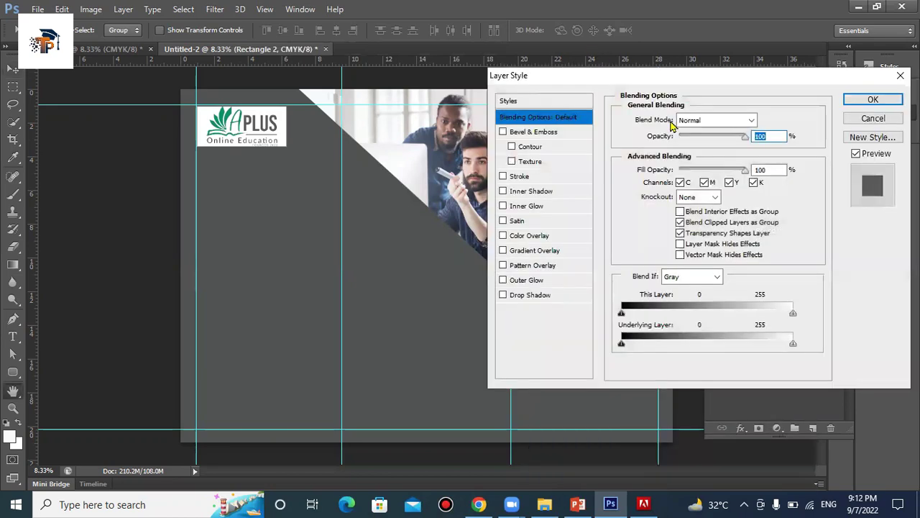
{"action": "left_click", "coordinate": [577, 134]}
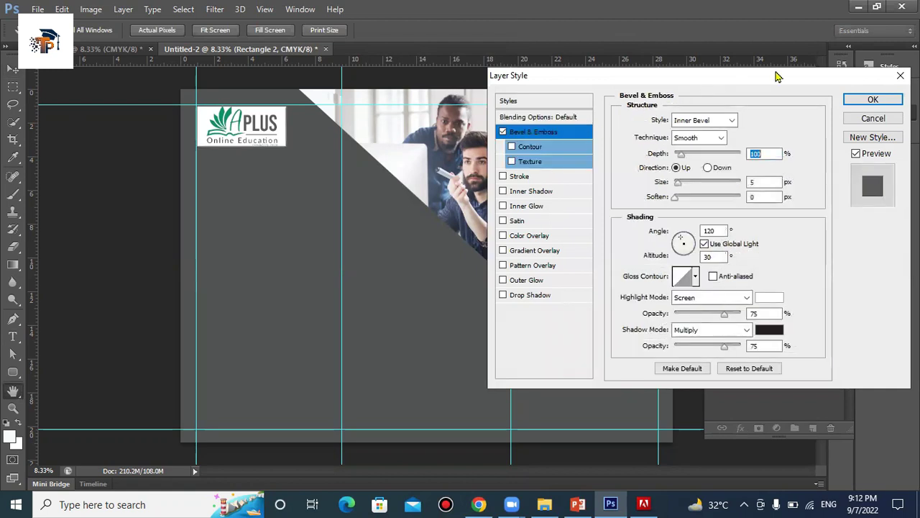
{"action": "left_click_drag", "start_coordinate": [730, 78], "coordinate": [802, 72]}
{"action": "left_click", "coordinate": [796, 117]}
{"action": "left_click", "coordinate": [755, 127]}
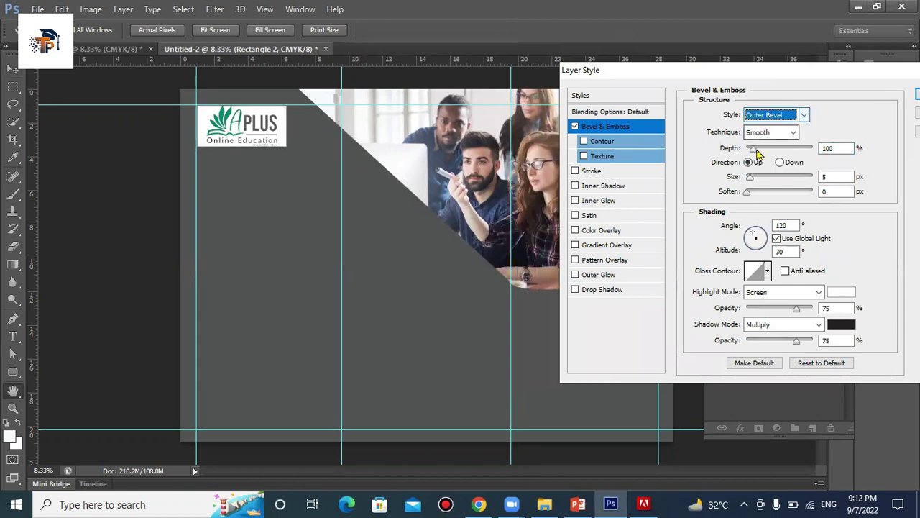
{"action": "mouse_move", "coordinate": [750, 177]}
{"action": "left_mouse_down"}
{"action": "mouse_move", "coordinate": [788, 181]}
{"action": "mouse_move", "coordinate": [761, 181]}
{"action": "left_mouse_up"}
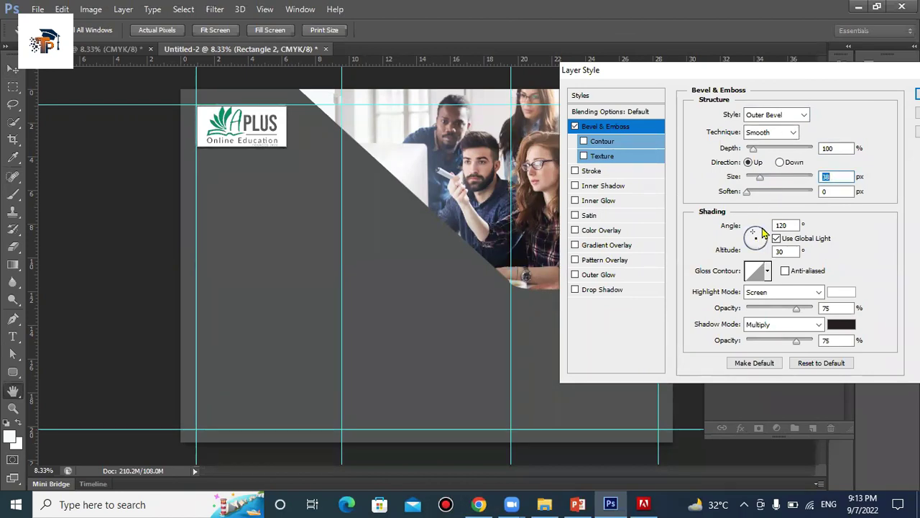
{"action": "left_click", "coordinate": [772, 293]}
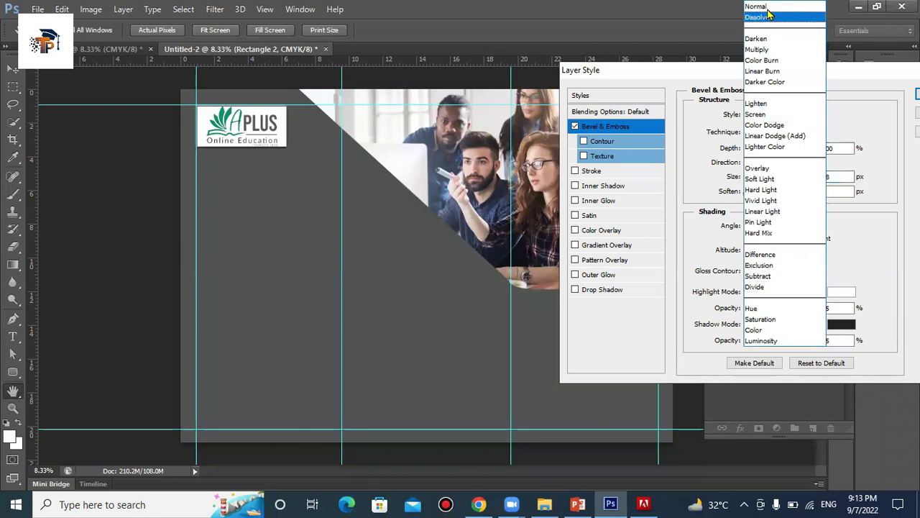
{"action": "key", "text": "Return"}
{"action": "key", "text": "Return"}
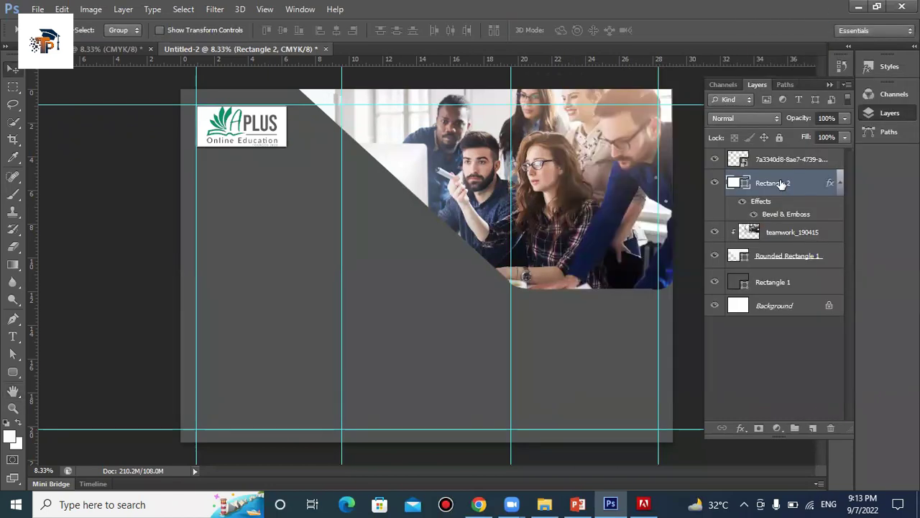
{"action": "key", "text": "ctrl+z"}
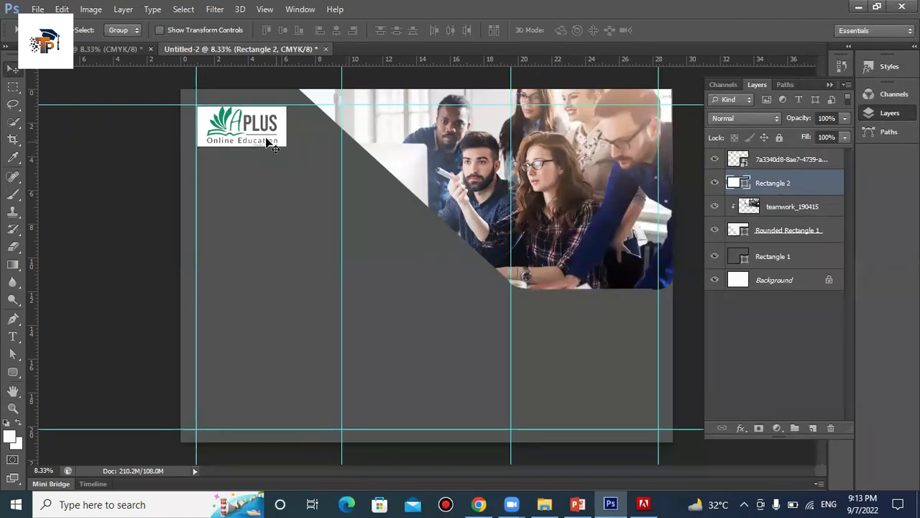
Add a Bevel & Emboss layer style with Outer Bevel style to the rounded frame layer
{"action": "left_click", "coordinate": [800, 234]}
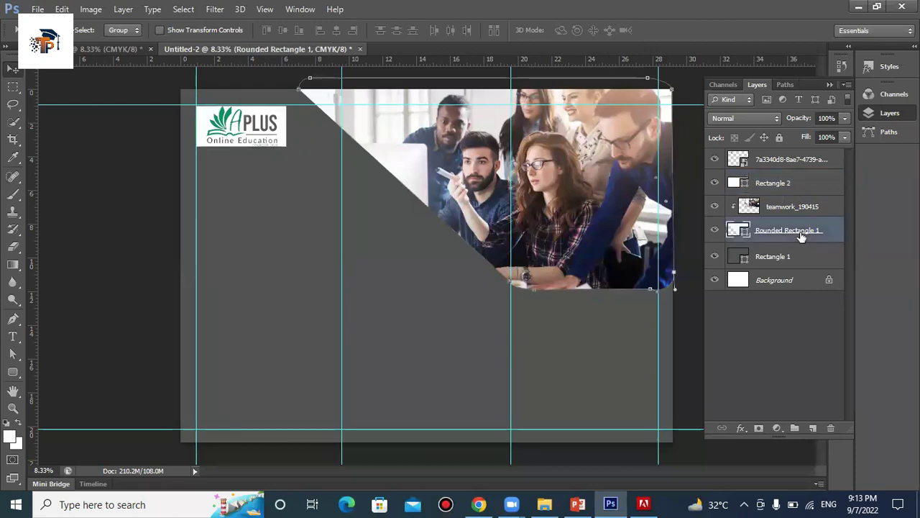
{"action": "right_click", "coordinate": [801, 234]}
{"action": "left_click", "coordinate": [591, 79]}
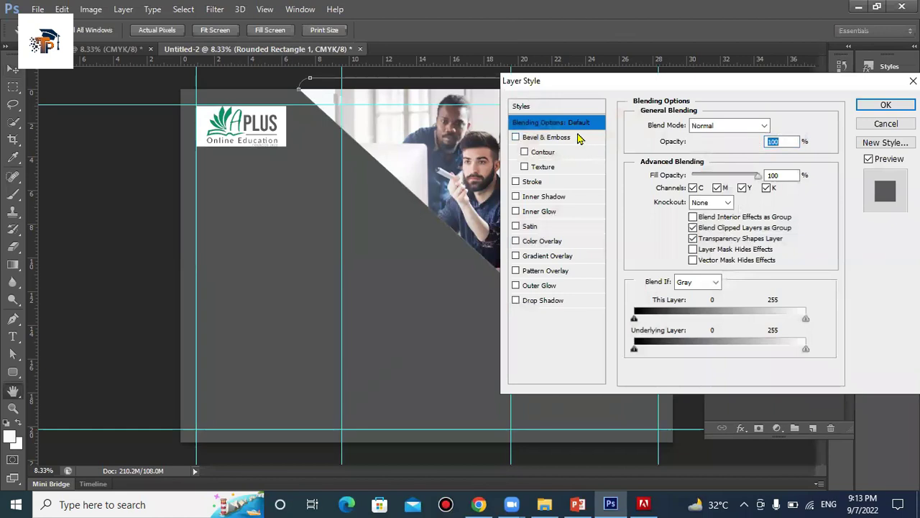
{"action": "left_click", "coordinate": [581, 138]}
{"action": "left_click", "coordinate": [745, 126]}
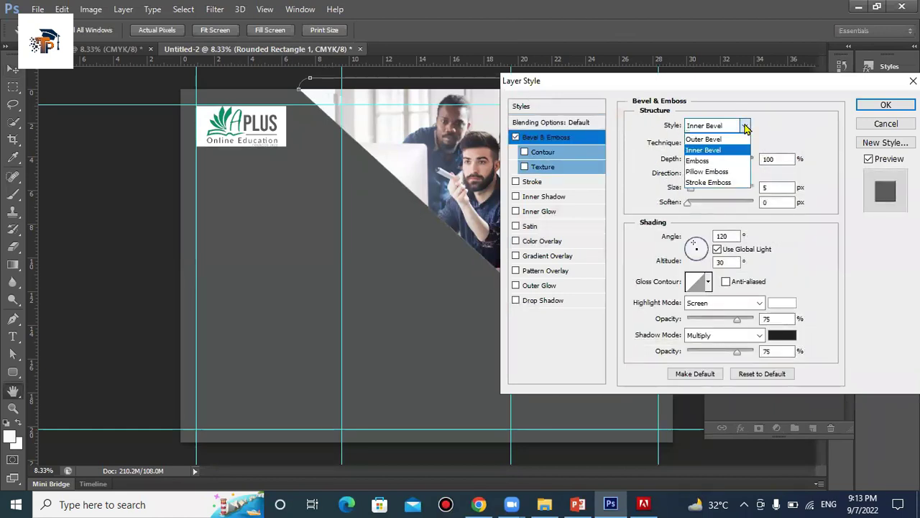
{"action": "left_click", "coordinate": [705, 139]}
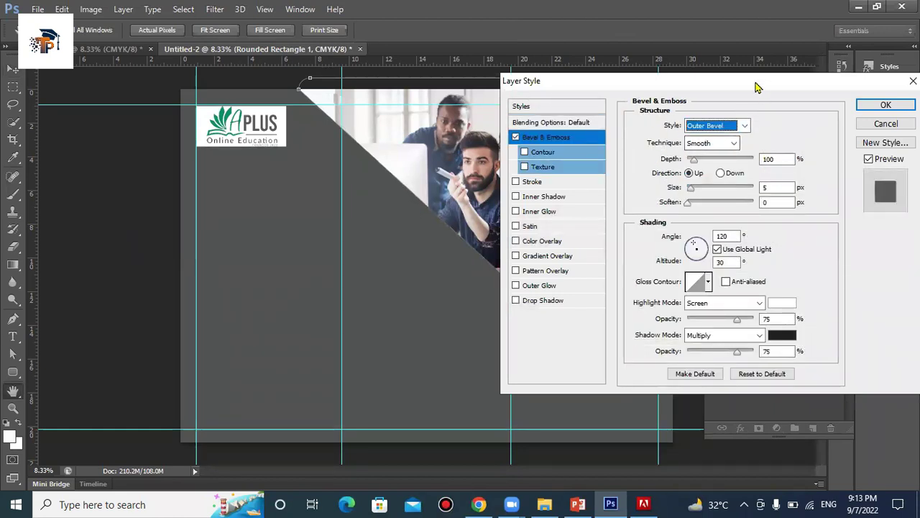
{"action": "left_click_drag", "start_coordinate": [756, 86], "coordinate": [845, 66]}
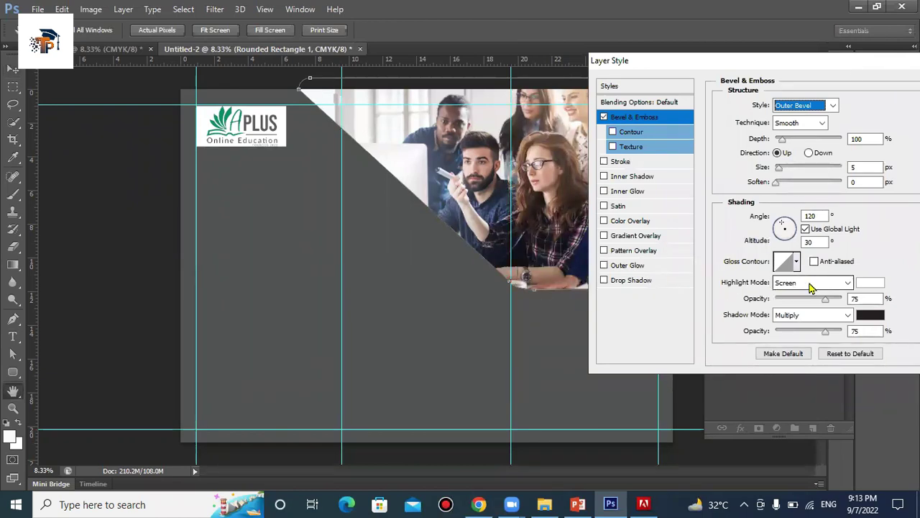
Set the highlight mode to Normal, bevel size 120 px, angle 124° and altitude 16°
{"action": "left_click", "coordinate": [848, 283]}
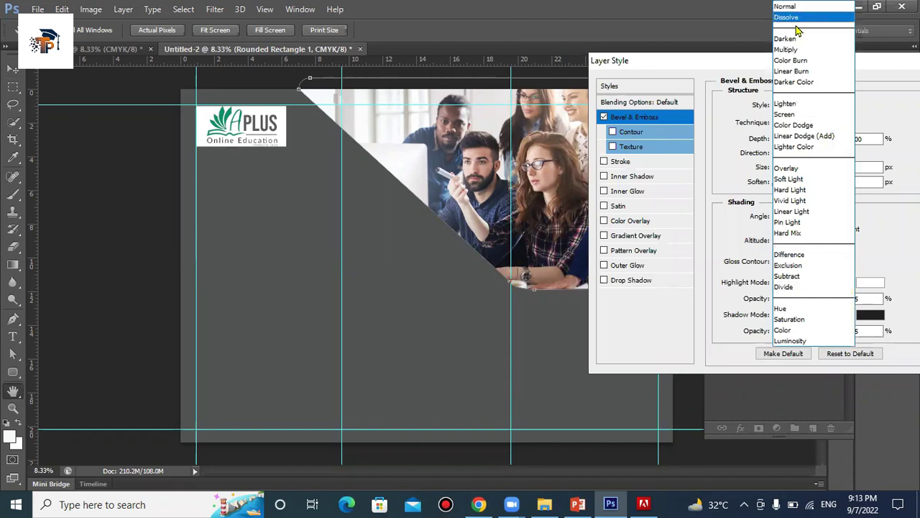
{"action": "left_click", "coordinate": [787, 7]}
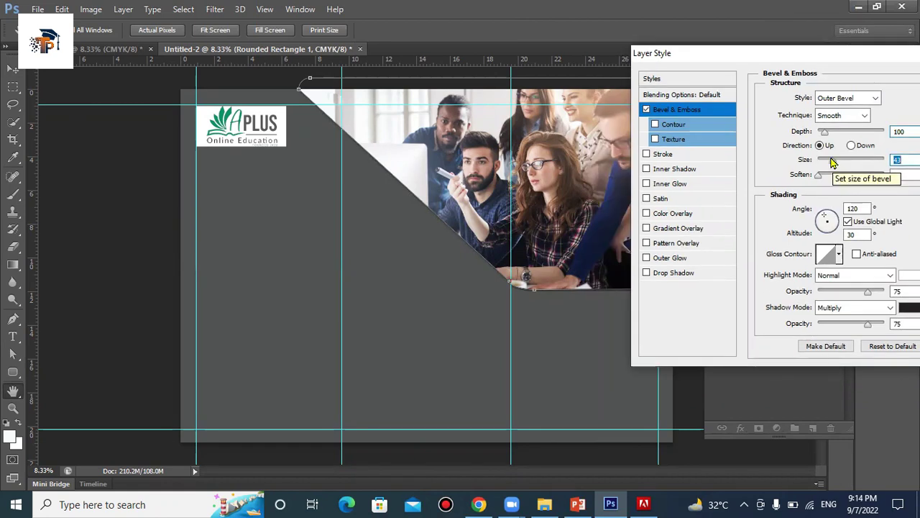
{"action": "left_click", "coordinate": [835, 219]}
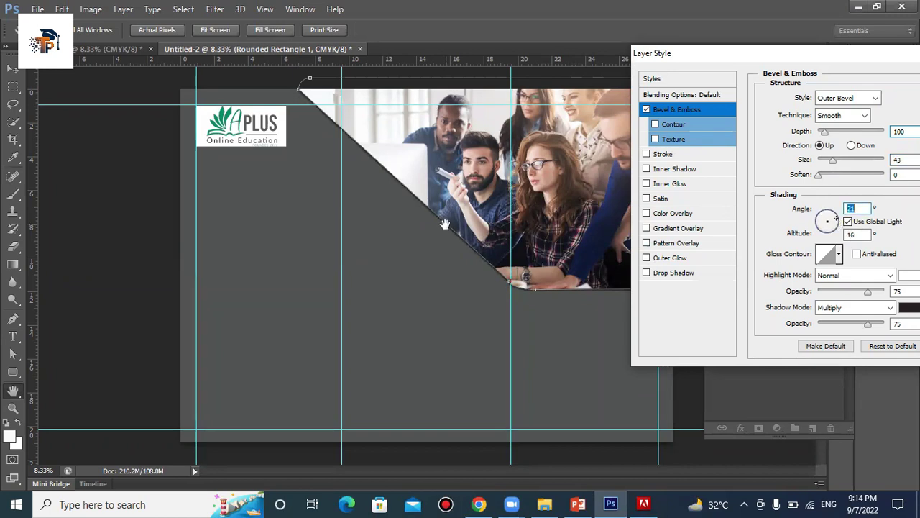
{"action": "left_click", "coordinate": [824, 225]}
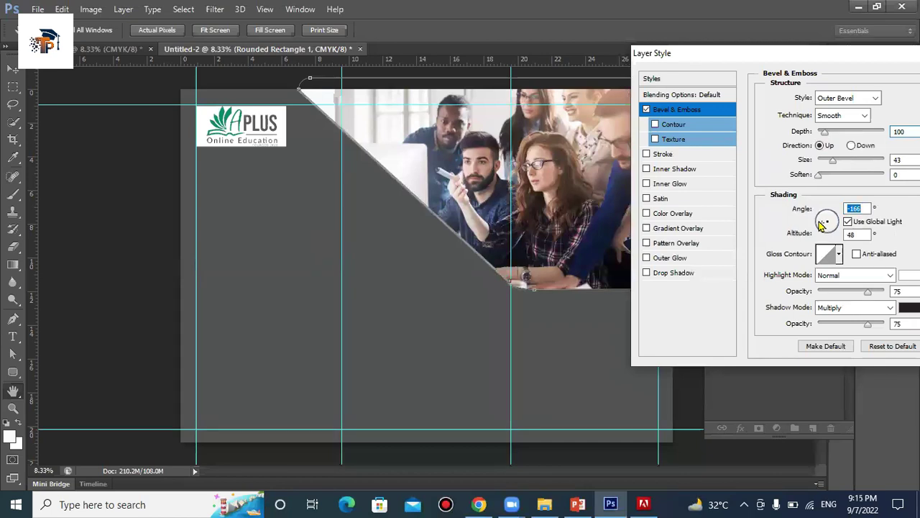
{"action": "mouse_move", "coordinate": [824, 219]}
{"action": "left_mouse_down"}
{"action": "mouse_move", "coordinate": [833, 220]}
{"action": "mouse_move", "coordinate": [828, 236]}
{"action": "left_mouse_up"}
{"action": "left_click", "coordinate": [824, 226]}
{"action": "left_click_drag", "start_coordinate": [834, 161], "coordinate": [853, 159]}
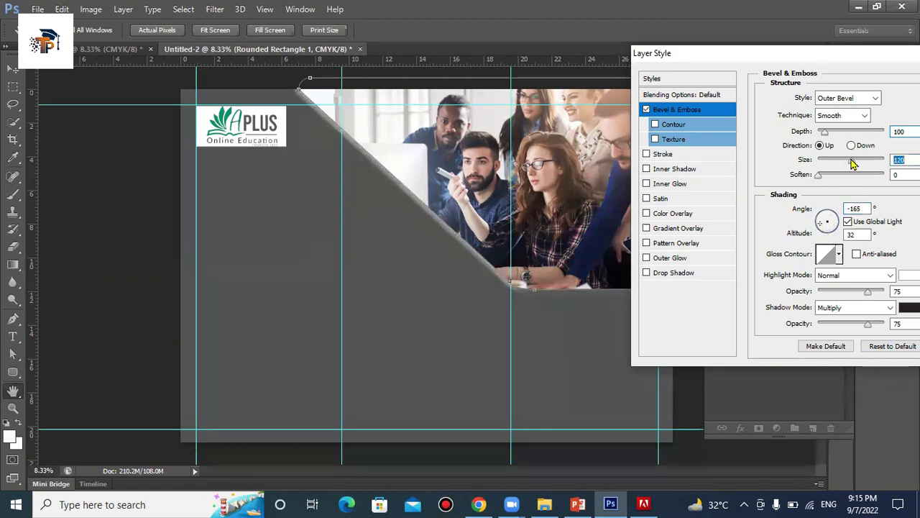
{"action": "left_click", "coordinate": [822, 214]}
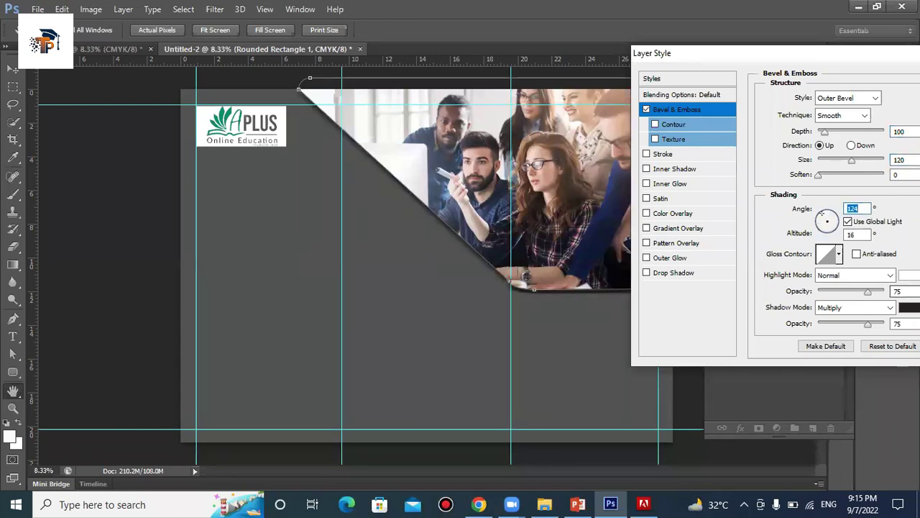
Give the bevel shadow the grey #61595b and apply the layer style
{"action": "left_click", "coordinate": [908, 307]}
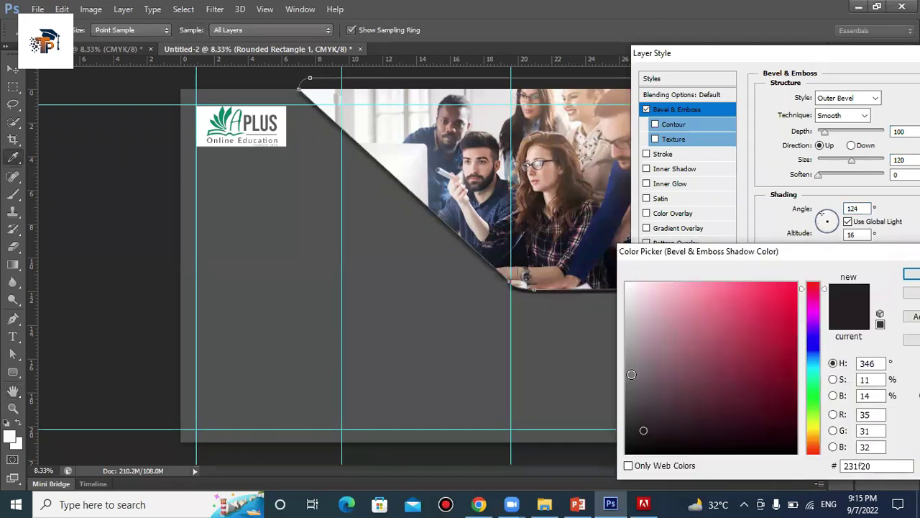
{"action": "left_click", "coordinate": [631, 374]}
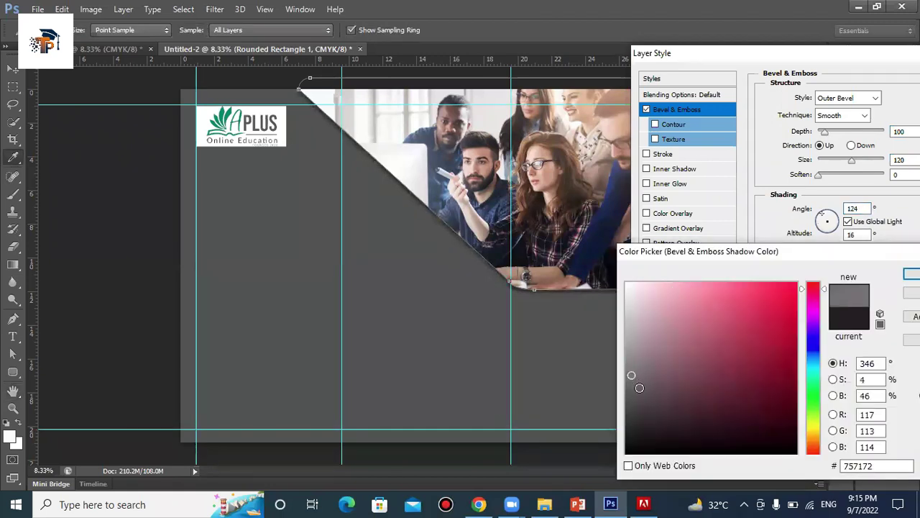
{"action": "left_click", "coordinate": [640, 387]}
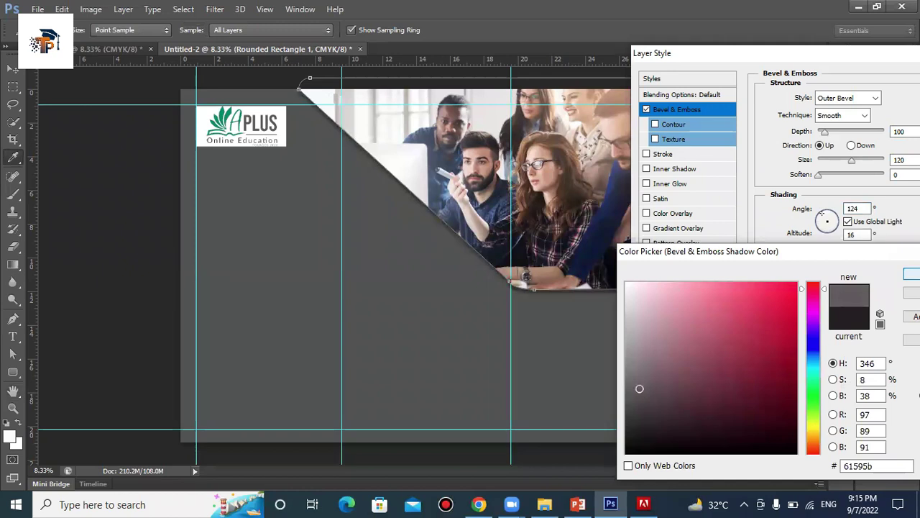
{"action": "key", "text": "Return"}
{"action": "left_click_drag", "start_coordinate": [804, 61], "coordinate": [676, 61]}
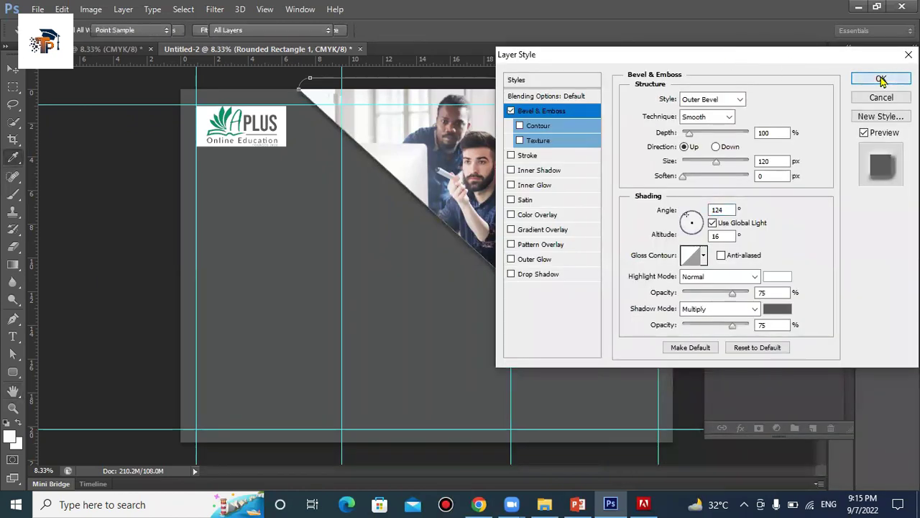
{"action": "left_click", "coordinate": [879, 78]}
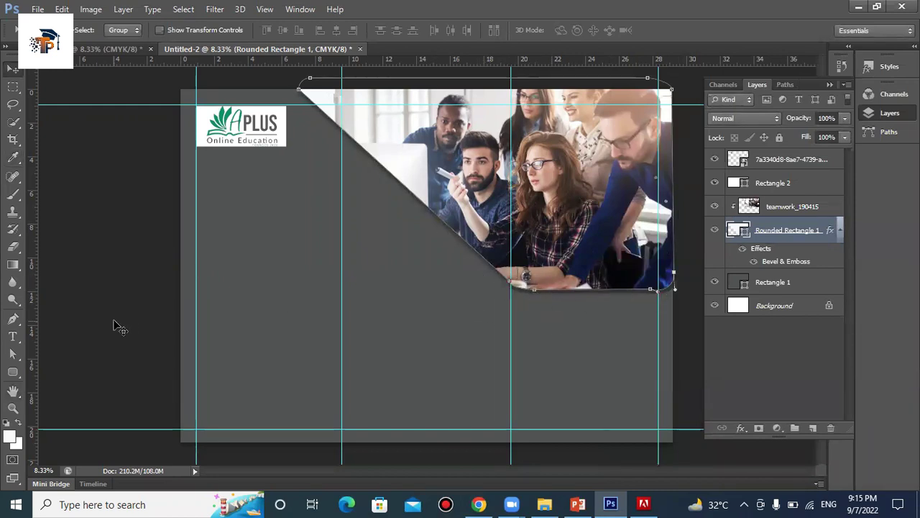
Create a new text layer just below the team photo, discarding an empty first attempt
{"action": "left_click", "coordinate": [13, 336]}
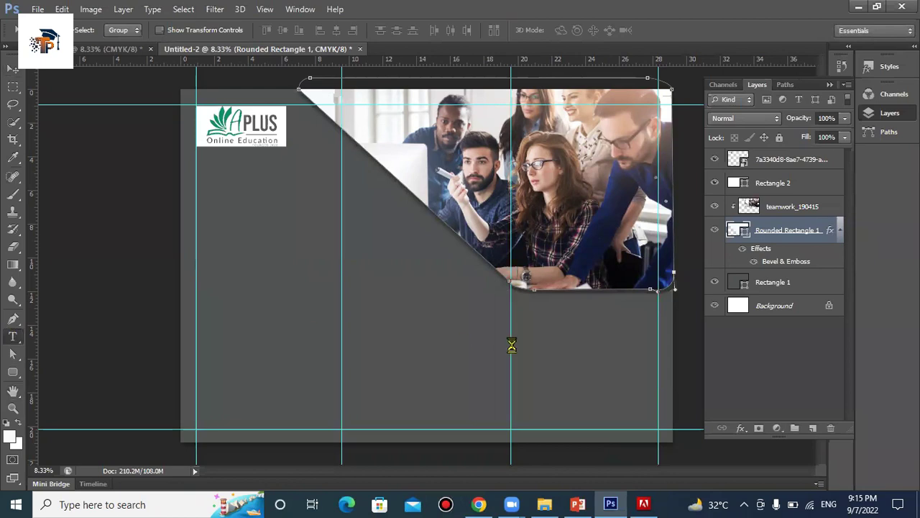
{"action": "left_click", "coordinate": [557, 320]}
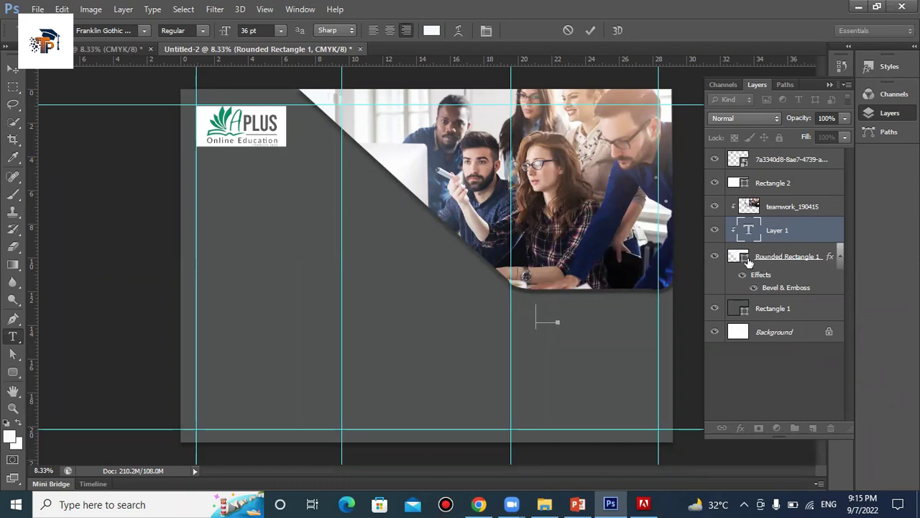
{"action": "left_click", "coordinate": [799, 256]}
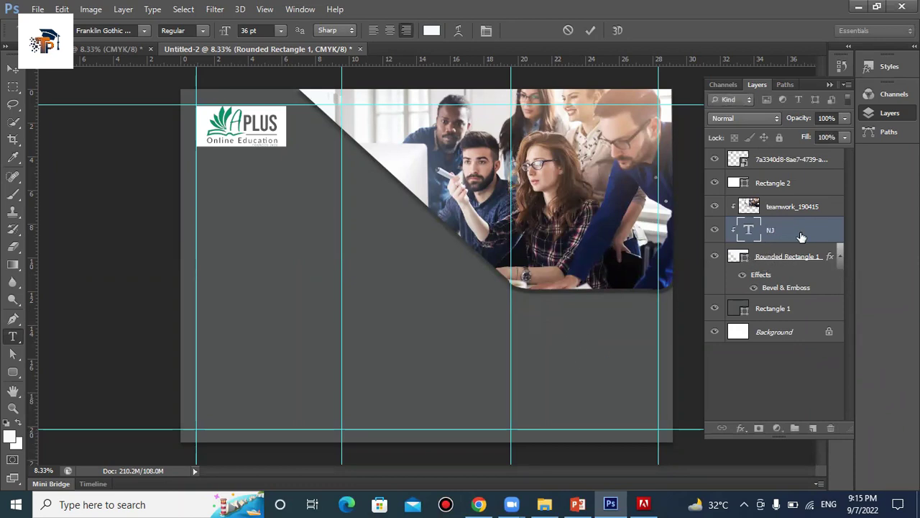
{"action": "left_click", "coordinate": [782, 157]}
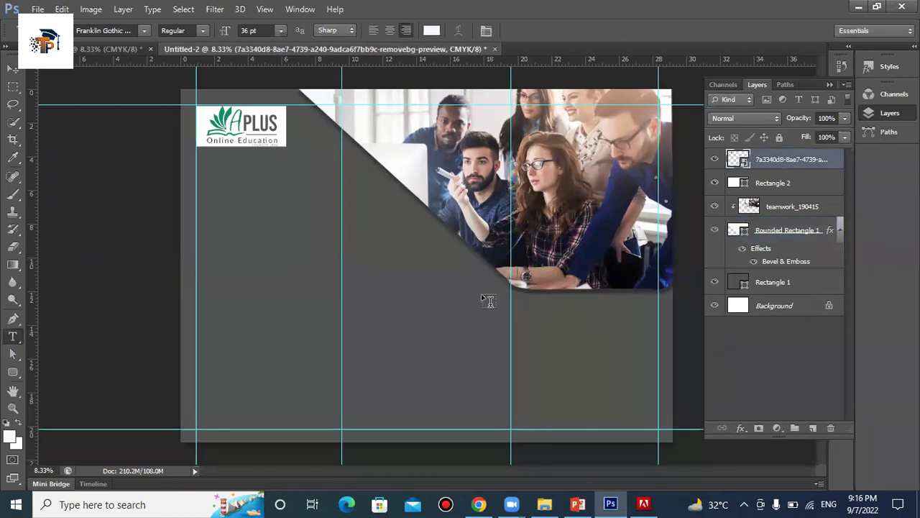
{"action": "left_click", "coordinate": [528, 309]}
{"action": "left_click_drag", "start_coordinate": [544, 327], "coordinate": [576, 338]}
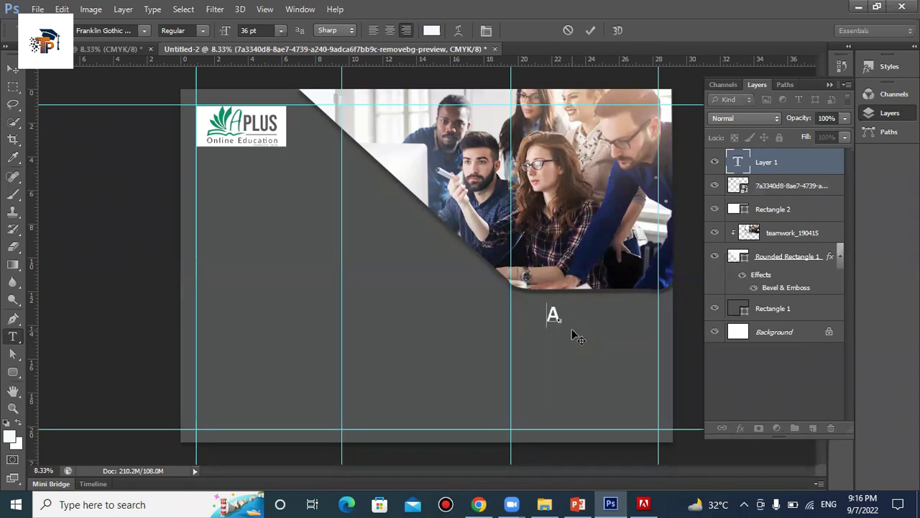
Type A-PLUS and set the text to Left-to-Right Character Direction
{"action": "type", "text": "A-PLUS"}
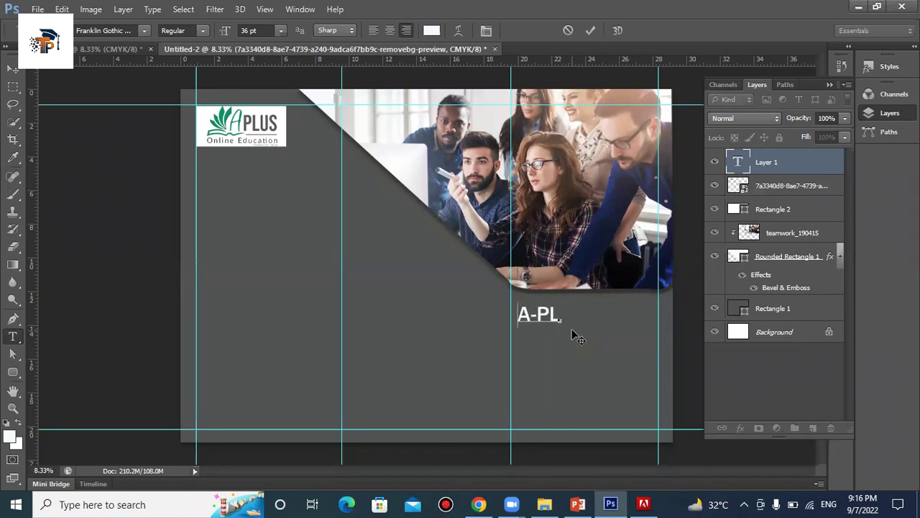
{"action": "left_click", "coordinate": [152, 8]}
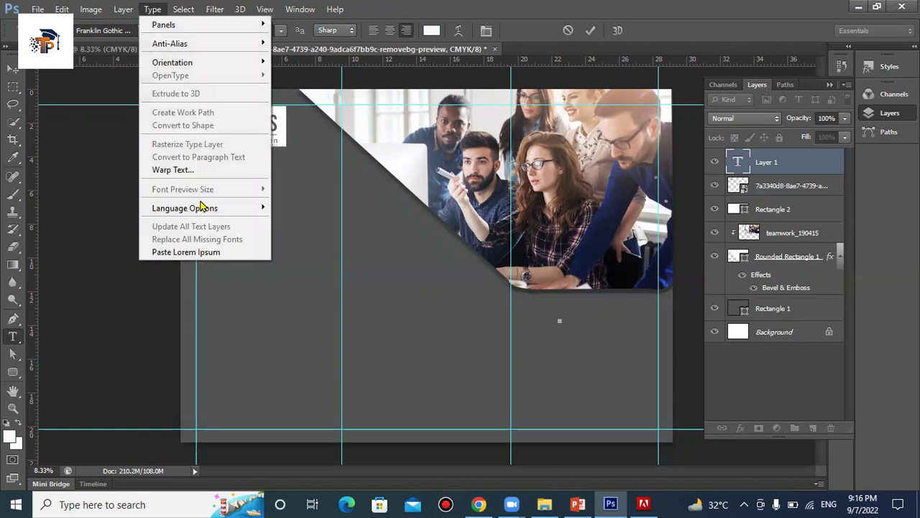
{"action": "mouse_move", "coordinate": [205, 208]}
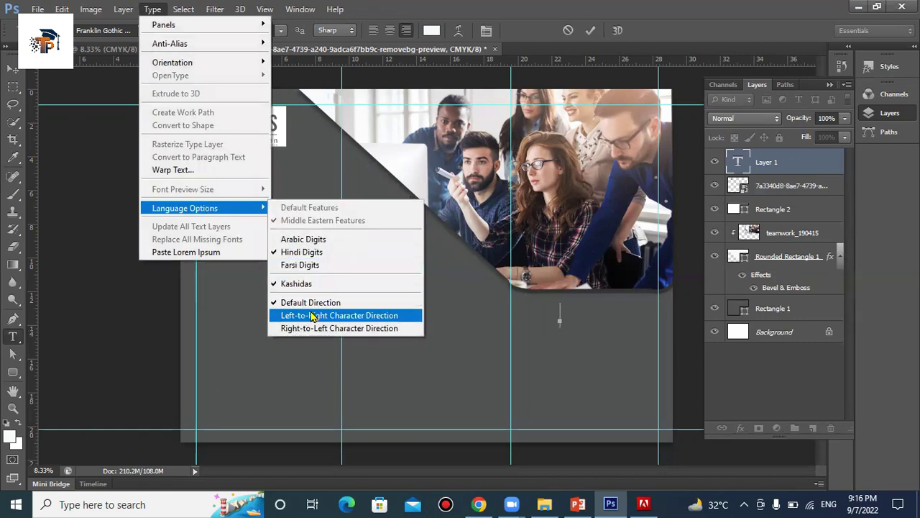
{"action": "left_click", "coordinate": [310, 315]}
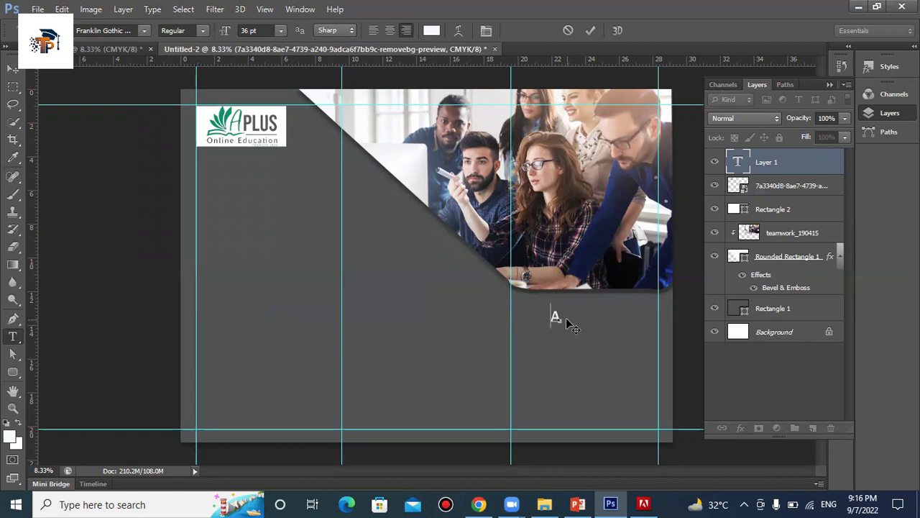
Type the heading on three lines, APLUS, ONLINE and EDUCATION, correcting typos
{"action": "type", "text": "PLUS"}
{"action": "key", "text": "Return"}
{"action": "key", "text": "BackSpace"}
{"action": "key", "text": "BackSpace"}
{"action": "key", "text": "BackSpace"}
{"action": "key", "text": "BackSpace"}
{"action": "key", "text": "BackSpace"}
{"action": "type", "text": "S"}
{"action": "key", "text": "BackSpace"}
{"action": "type", "text": "US"}
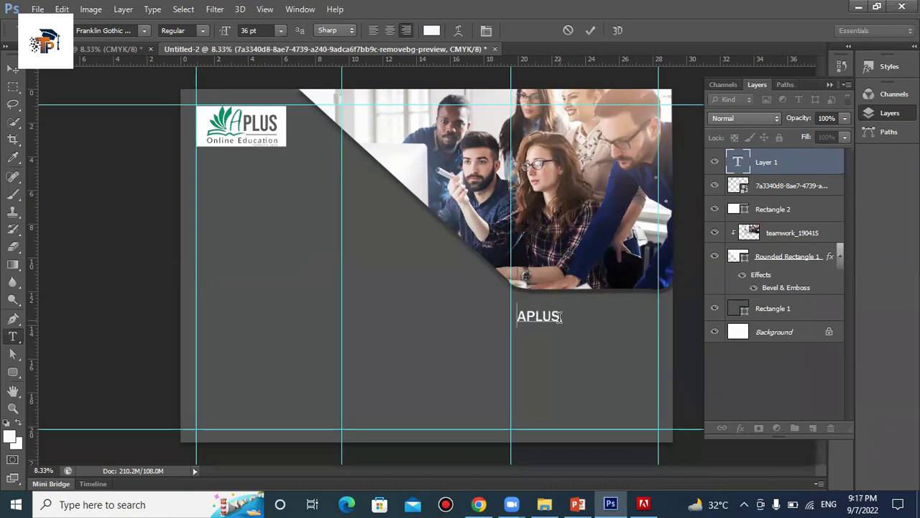
{"action": "type", "text": "CO"}
{"action": "key", "text": "BackSpace"}
Select all three lines of the heading text
{"action": "key", "text": "ctrl+a"}
{"action": "left_click", "coordinate": [508, 316]}
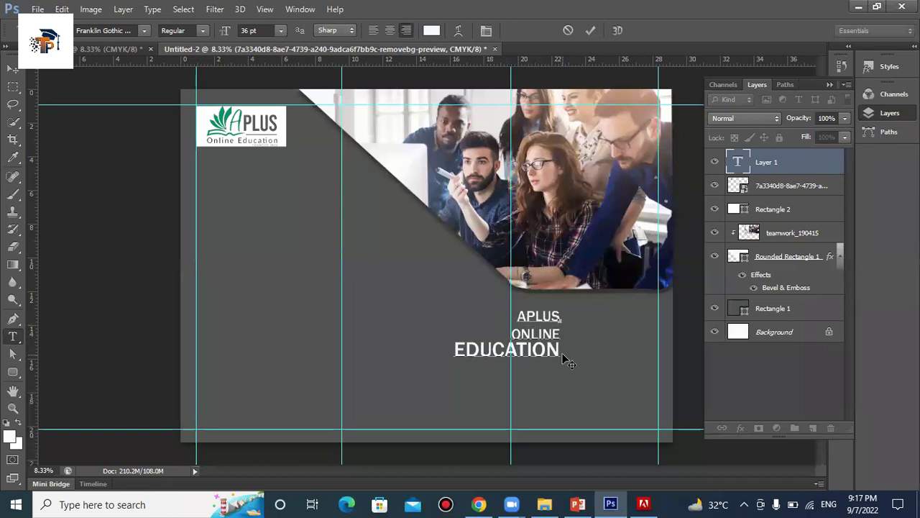
{"action": "left_click_drag", "start_coordinate": [563, 351], "coordinate": [496, 317]}
{"action": "left_click_drag", "start_coordinate": [512, 309], "coordinate": [518, 309]}
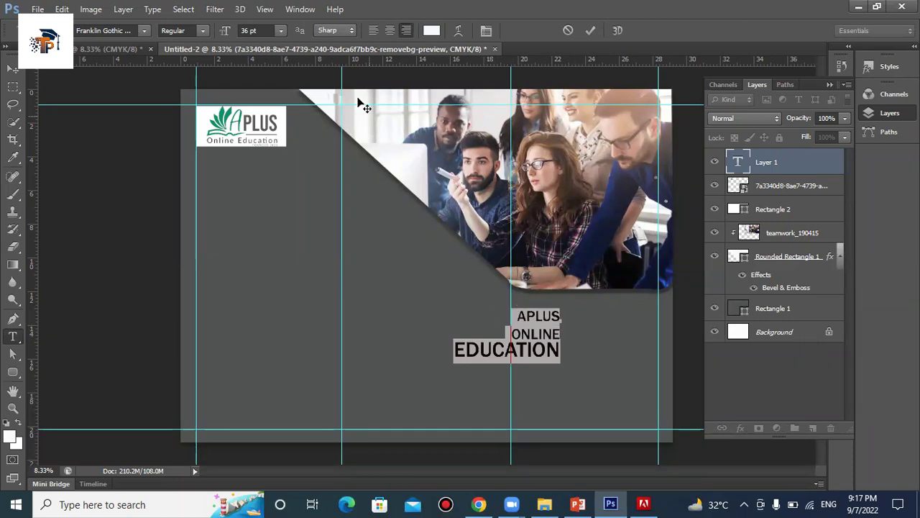
Set the heading to 40 pt All Caps with 36 pt leading in the Character panel
{"action": "left_click", "coordinate": [486, 30]}
{"action": "left_click", "coordinate": [814, 214]}
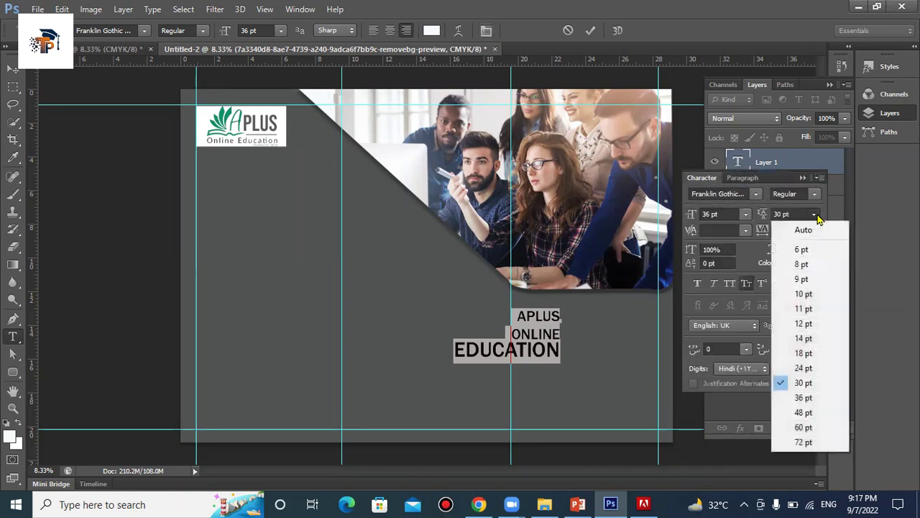
{"action": "left_click", "coordinate": [804, 397]}
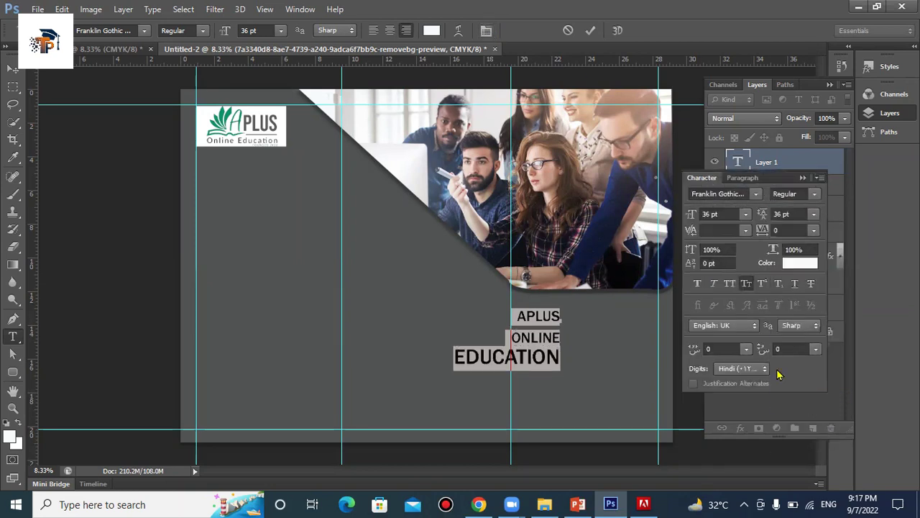
{"action": "left_click", "coordinate": [714, 212]}
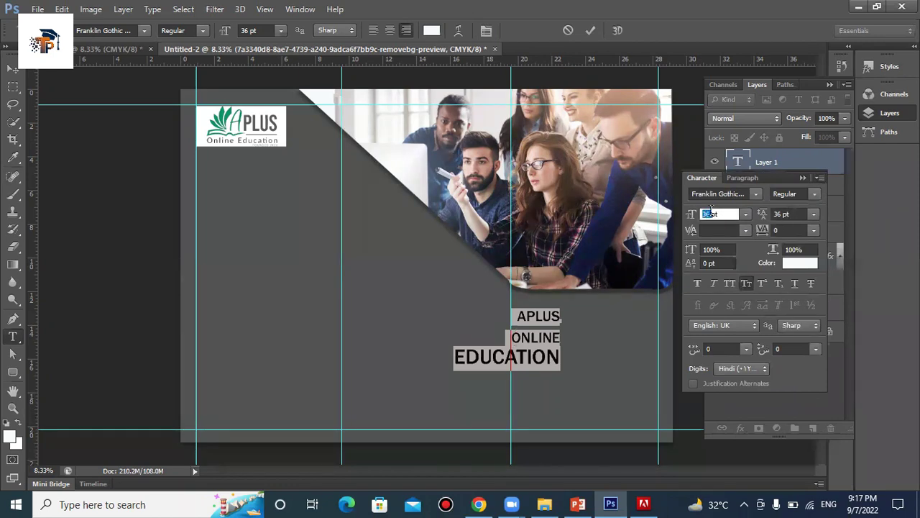
{"action": "key", "text": "Up"}
{"action": "key", "text": "Up"}
{"action": "key", "text": "Up"}
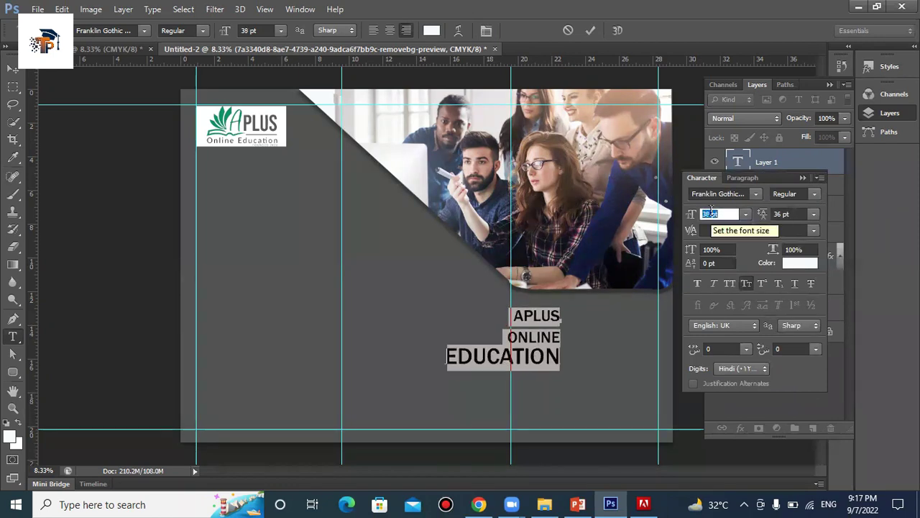
{"action": "key", "text": "Up"}
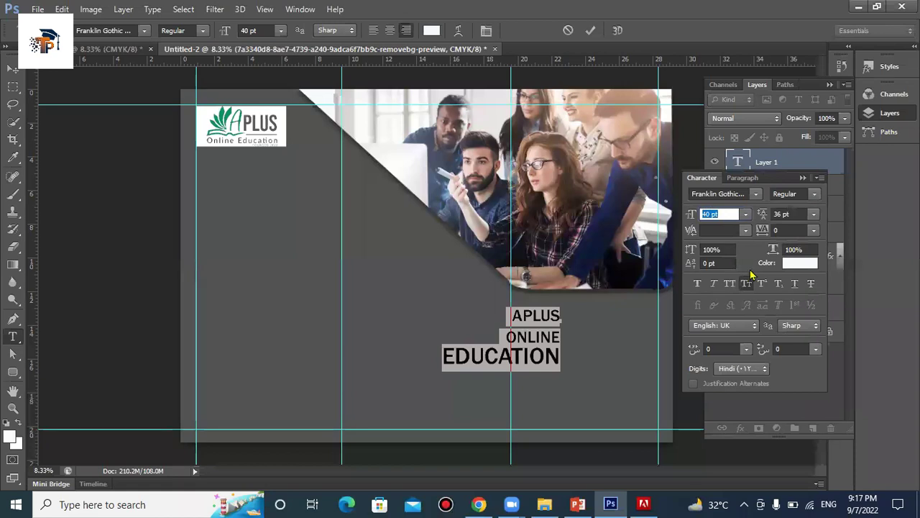
{"action": "left_click", "coordinate": [731, 284]}
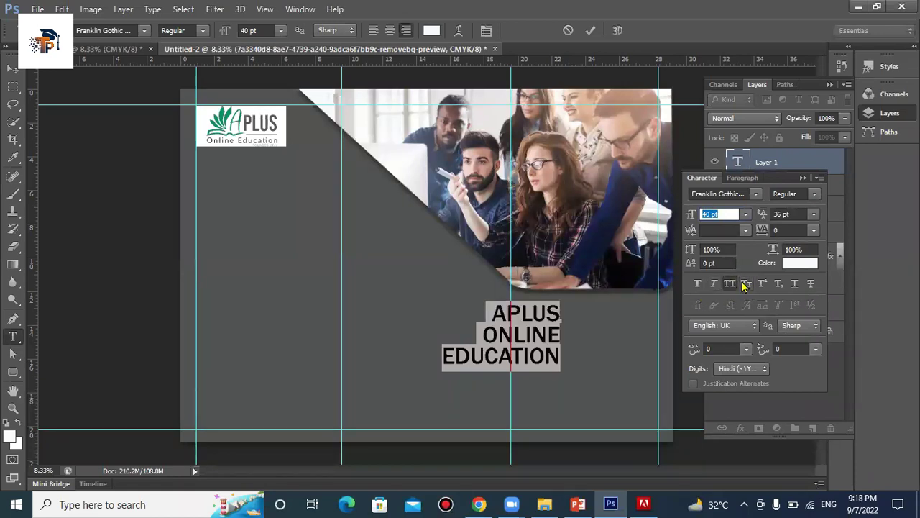
Move the heading against the right guide, raise leading to 39 pt and commit it
{"action": "left_click_drag", "start_coordinate": [598, 358], "coordinate": [692, 351]}
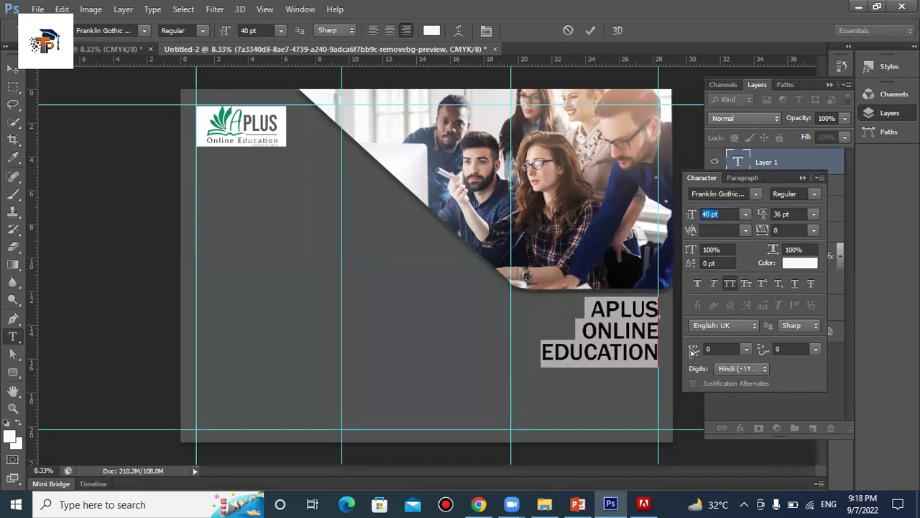
{"action": "left_click_drag", "start_coordinate": [691, 351], "coordinate": [697, 351]}
{"action": "left_click", "coordinate": [782, 213]}
{"action": "key", "text": "Up"}
{"action": "key", "text": "Up"}
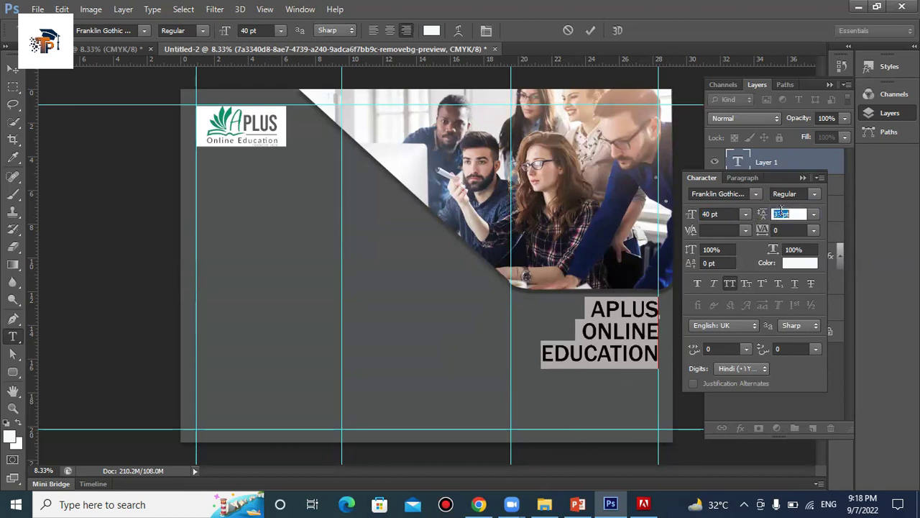
{"action": "left_click", "coordinate": [591, 31]}
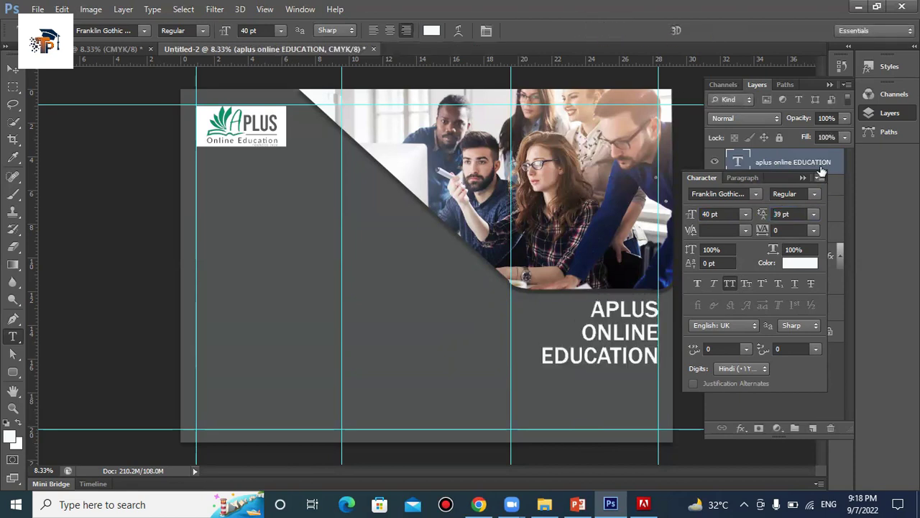
{"action": "left_click", "coordinate": [831, 87]}
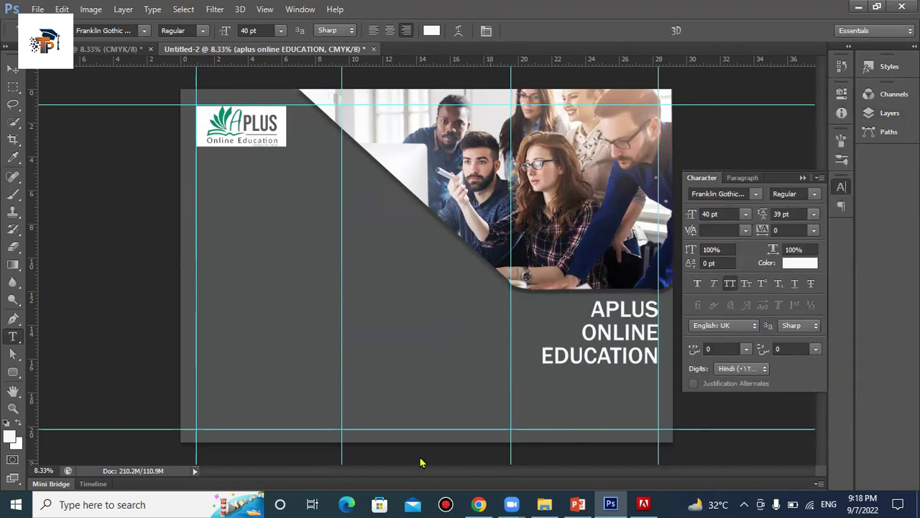
Start a new text line below the heading and type LEARN, retrying after wrong attempts
{"action": "left_click", "coordinate": [535, 392]}
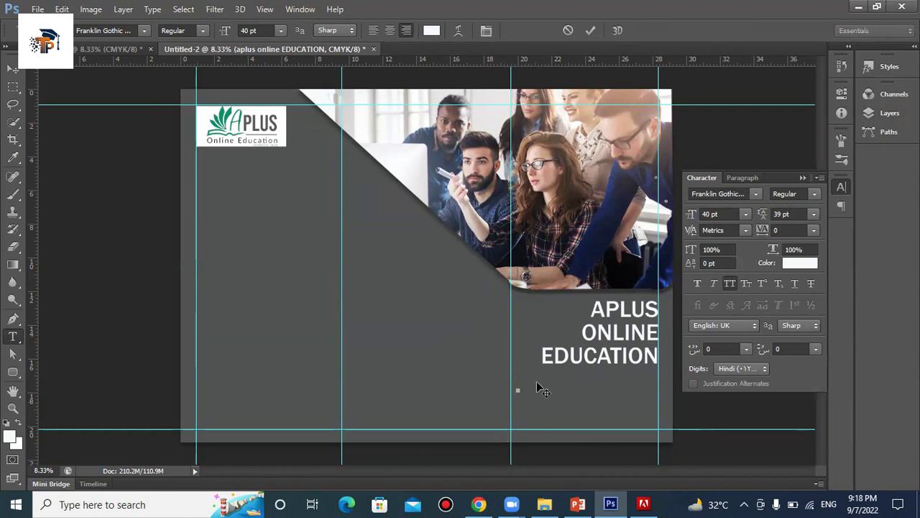
{"action": "type", "text": "LEAR"}
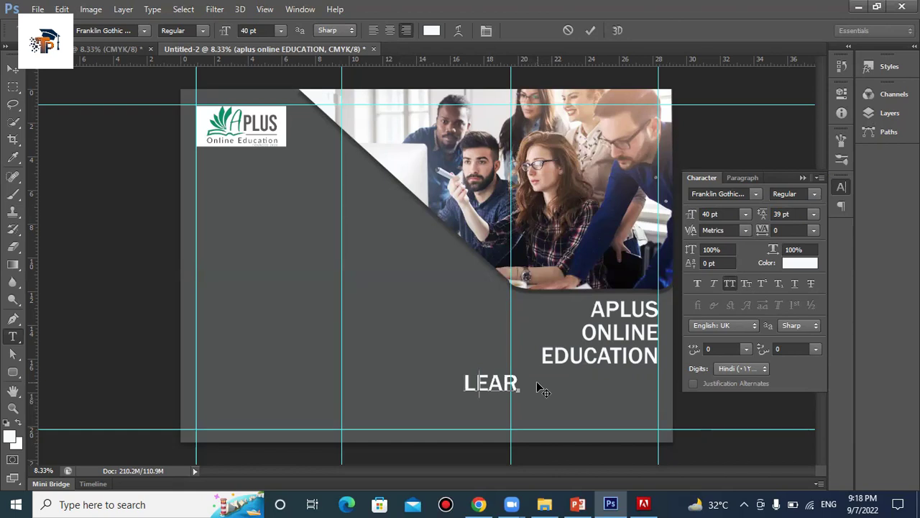
{"action": "key", "text": "BackSpace"}
{"action": "key", "text": "BackSpace"}
{"action": "key", "text": "BackSpace"}
{"action": "key", "text": "BackSpace"}
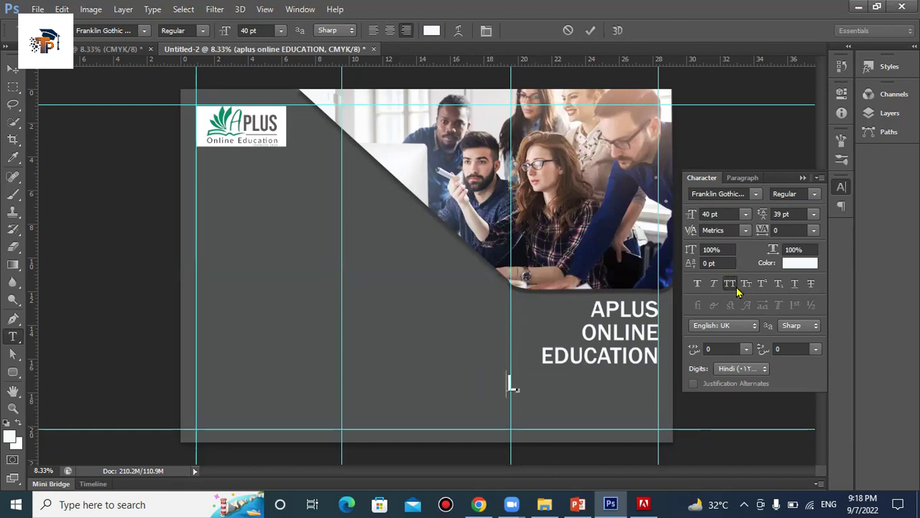
{"action": "left_click", "coordinate": [746, 285]}
{"action": "type", "text": "LEAR"}
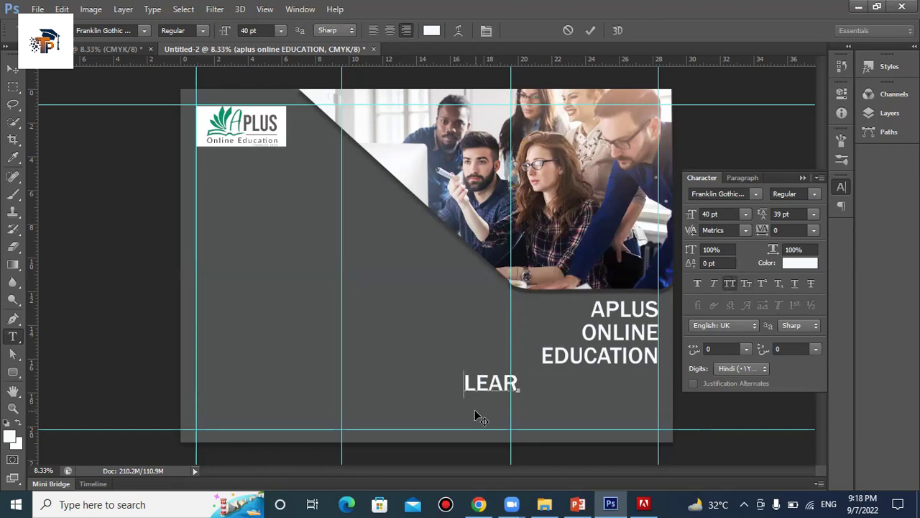
{"action": "type", "text": "N,"}
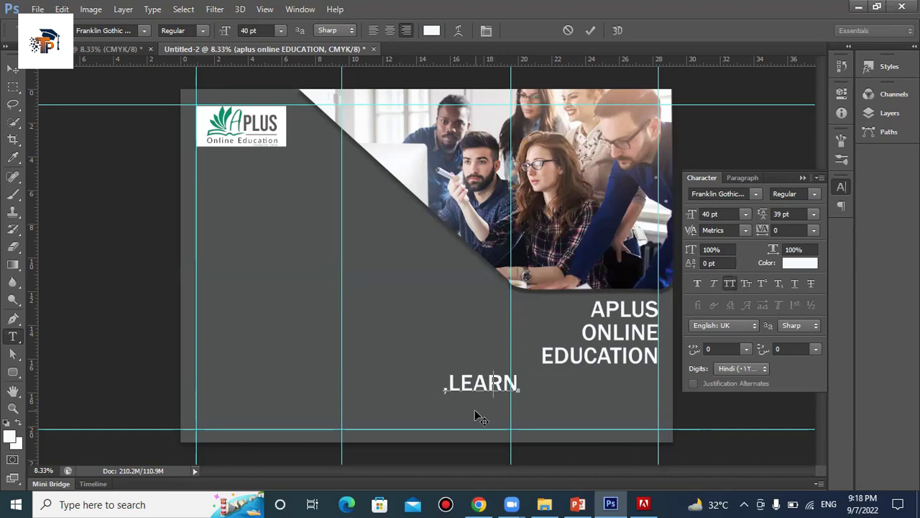
{"action": "key", "text": "ctrl+a"}
{"action": "key", "text": "BackSpace"}
{"action": "type", "text": "LE"}
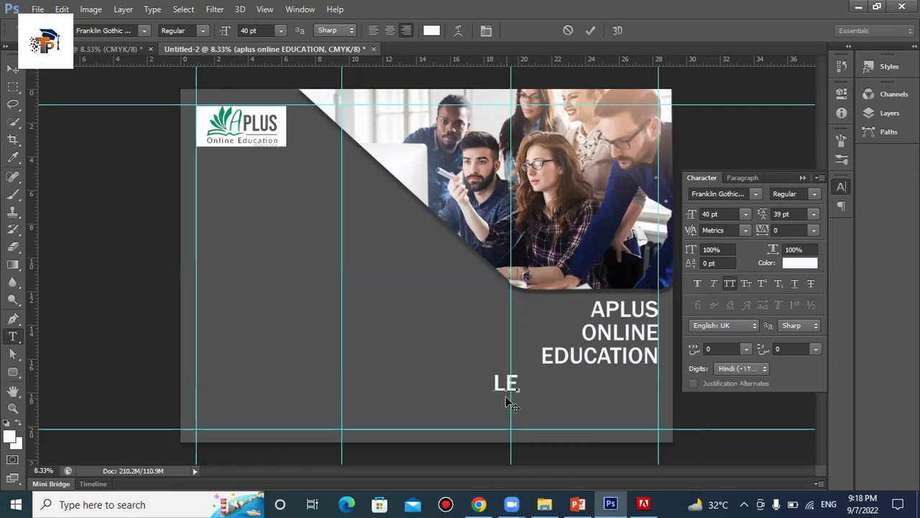
{"action": "type", "text": "AR"}
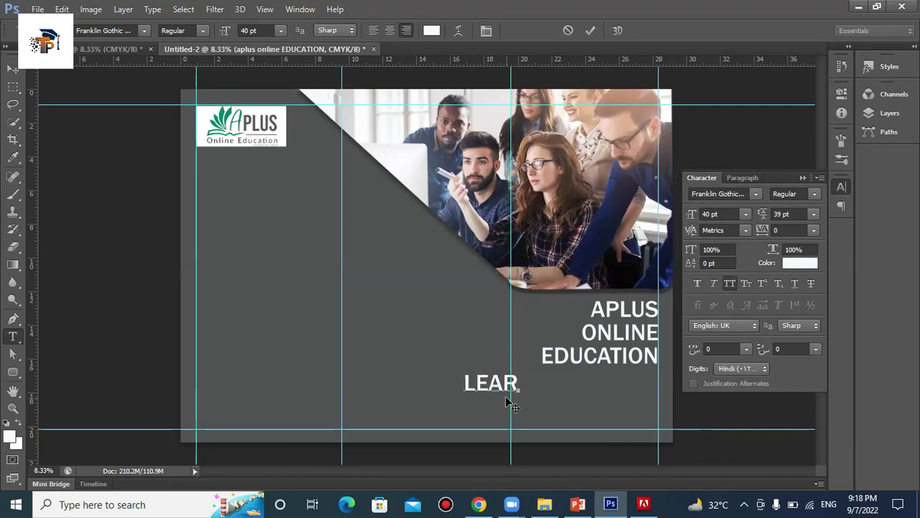
{"action": "type", "text": "N"}
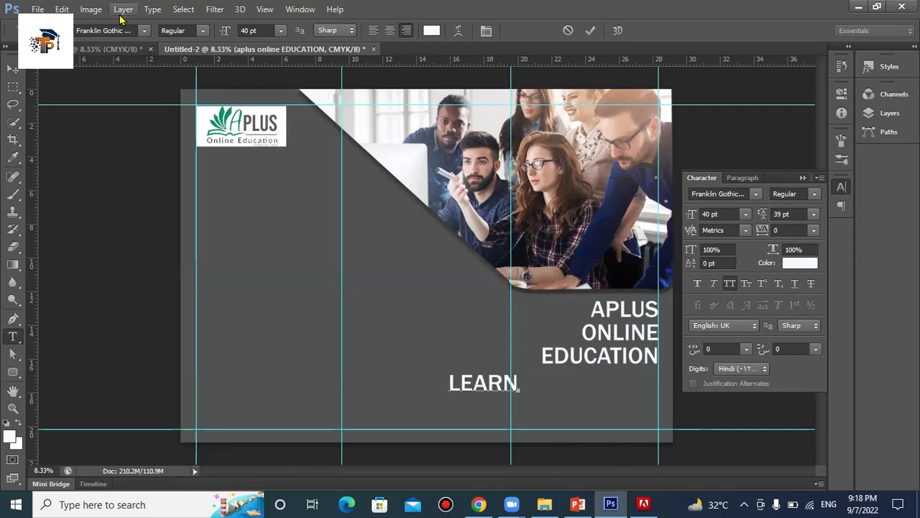
Set Left-to-Right Character Direction and continue the tagline with EARN AND GROW
{"action": "left_click", "coordinate": [121, 10]}
{"action": "left_click", "coordinate": [92, 9]}
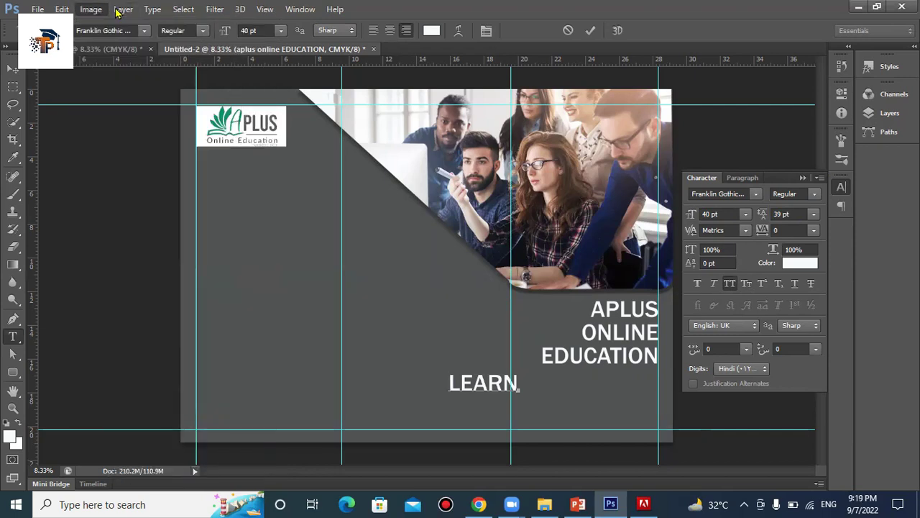
{"action": "left_click", "coordinate": [151, 10]}
{"action": "mouse_move", "coordinate": [203, 208]}
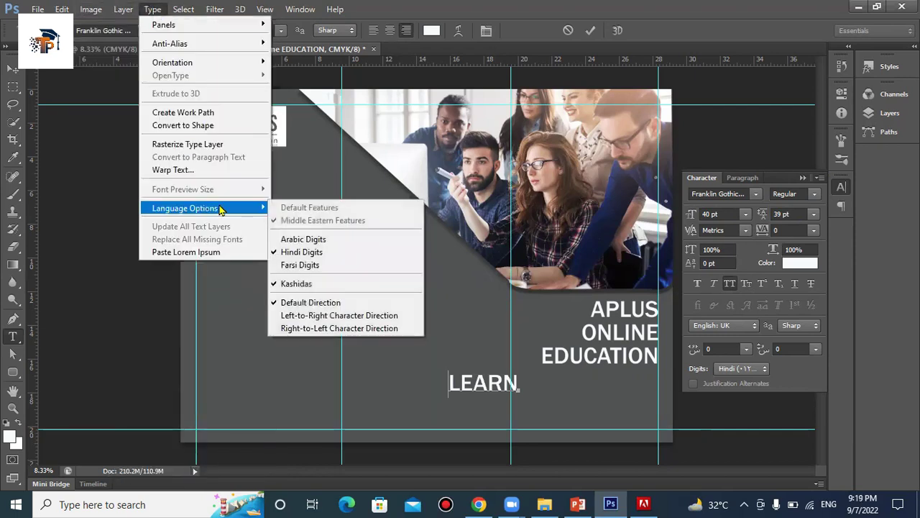
{"action": "left_click", "coordinate": [282, 315]}
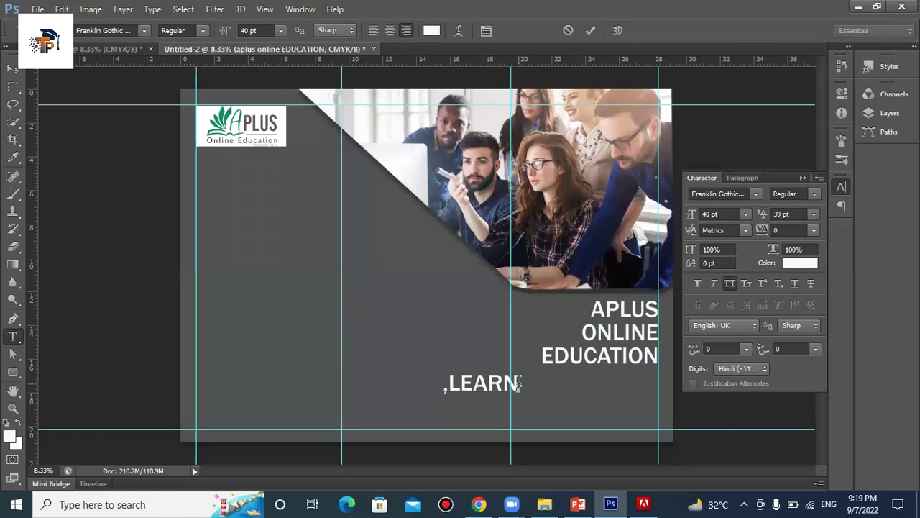
{"action": "type", "text": "EAR"}
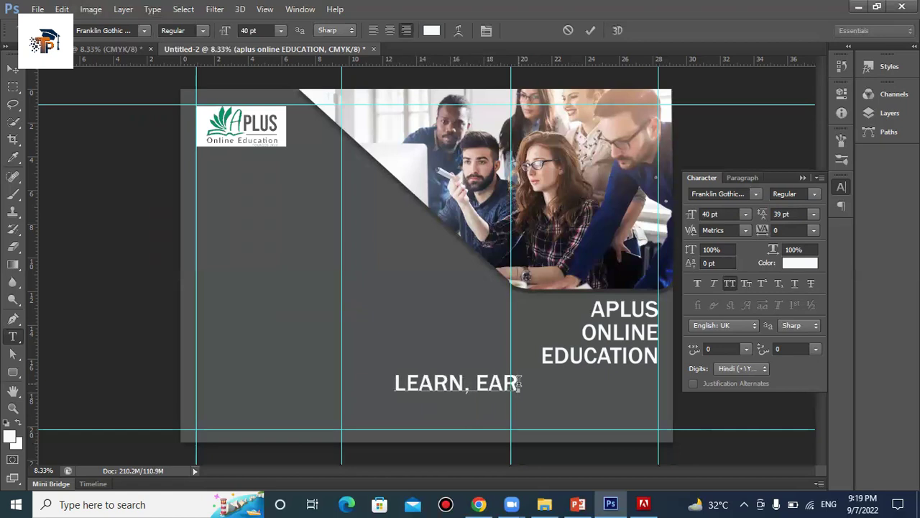
{"action": "type", "text": "N AND"}
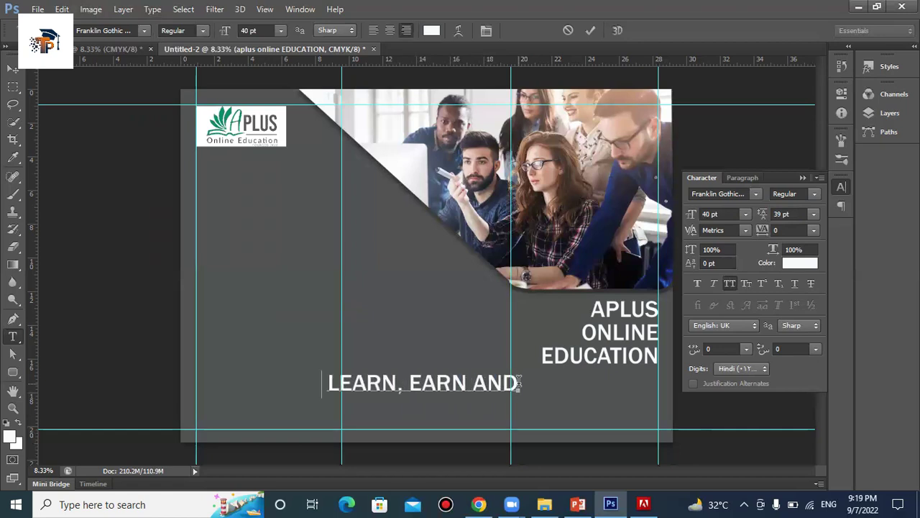
{"action": "type", "text": " GROW"}
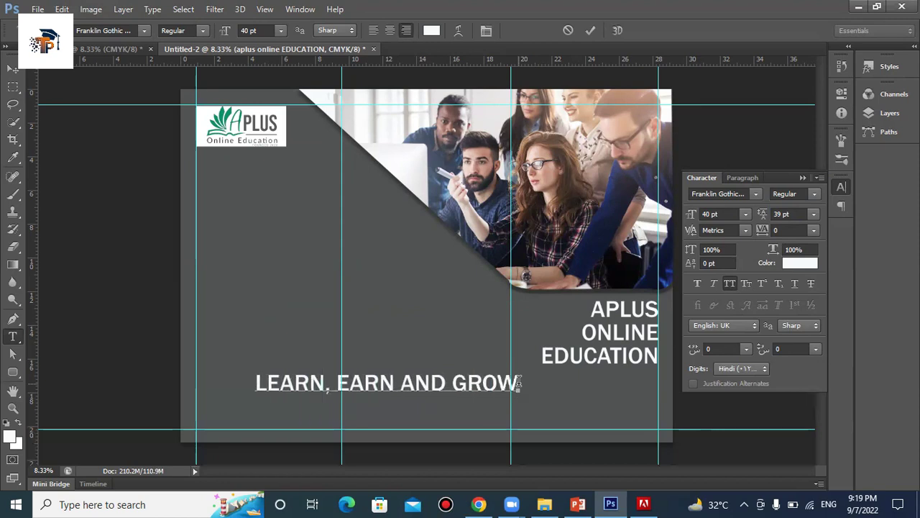
Resize the tagline to 20 pt and position it directly under EDUCATION
{"action": "left_click_drag", "start_coordinate": [522, 385], "coordinate": [249, 388]}
{"action": "left_click", "coordinate": [249, 389]}
{"action": "key", "text": "ctrl+a"}
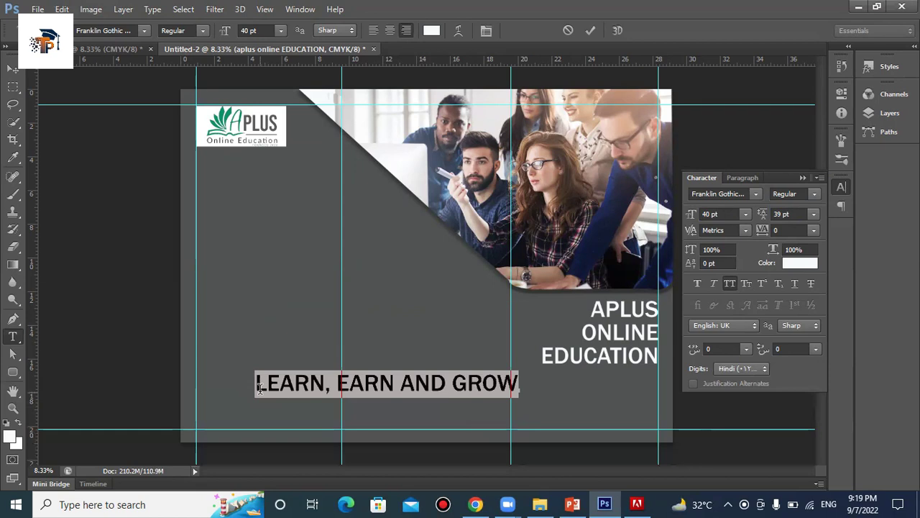
{"action": "left_click", "coordinate": [244, 24]}
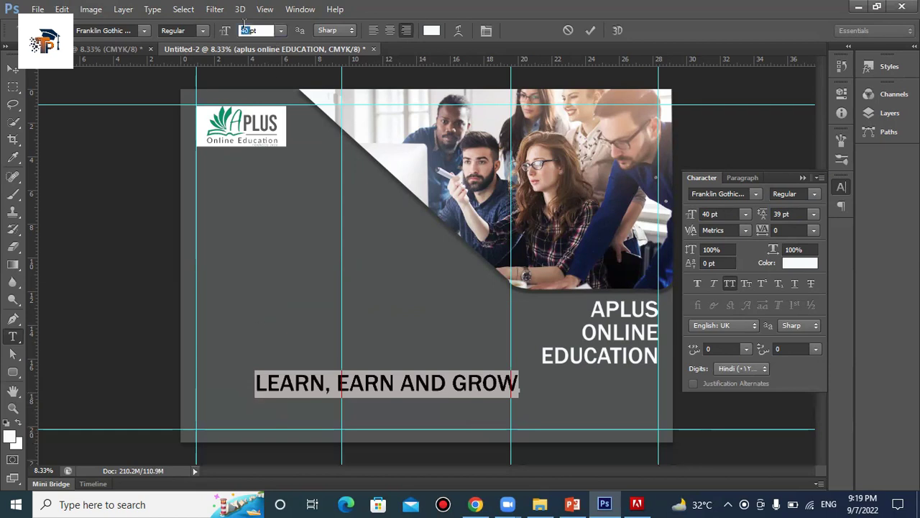
{"action": "type", "text": "35"}
{"action": "key", "text": "Return"}
{"action": "key", "text": "Down"}
{"action": "key", "text": "Down"}
{"action": "key", "text": "Down"}
{"action": "key", "text": "Down"}
{"action": "key", "text": "Down"}
{"action": "key", "text": "Down"}
{"action": "key", "text": "Down"}
{"action": "key", "text": "Down"}
{"action": "key", "text": "Down"}
{"action": "key", "text": "Down"}
{"action": "key", "text": "Down"}
{"action": "key", "text": "Down"}
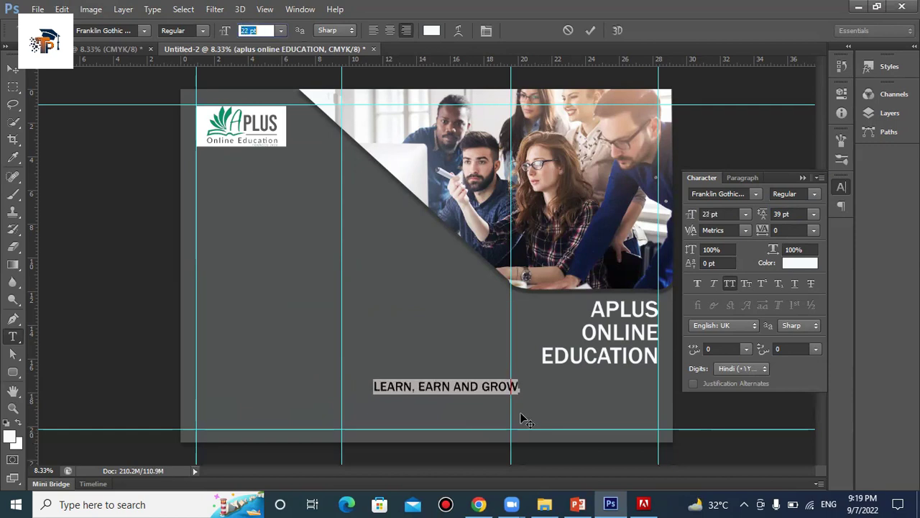
{"action": "left_click_drag", "start_coordinate": [566, 407], "coordinate": [709, 412]}
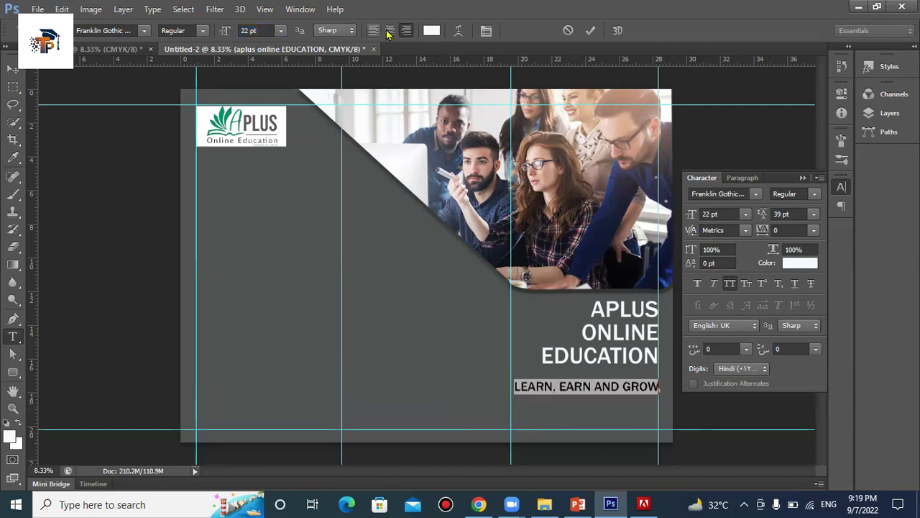
{"action": "left_click", "coordinate": [247, 30]}
{"action": "scroll", "coordinate": [247, 30], "scroll_direction": "down", "scroll_amount": 2}
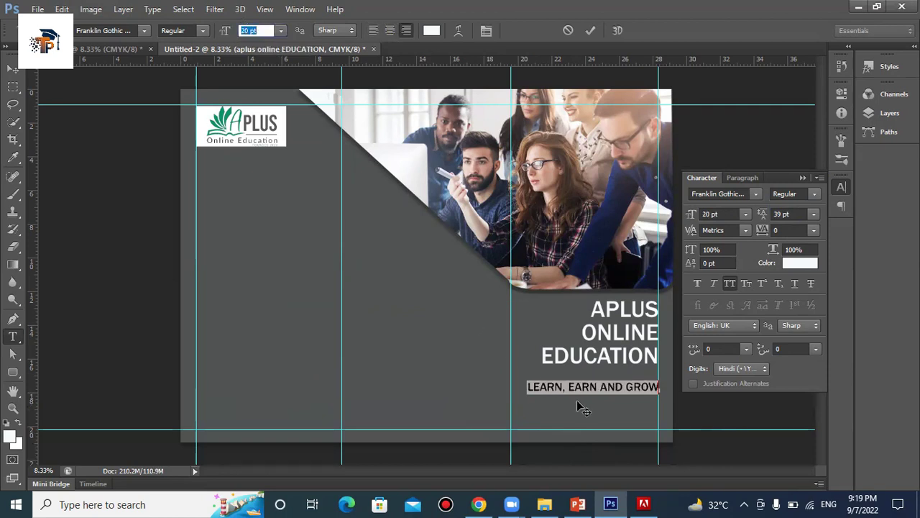
{"action": "left_click_drag", "start_coordinate": [580, 403], "coordinate": [575, 400]}
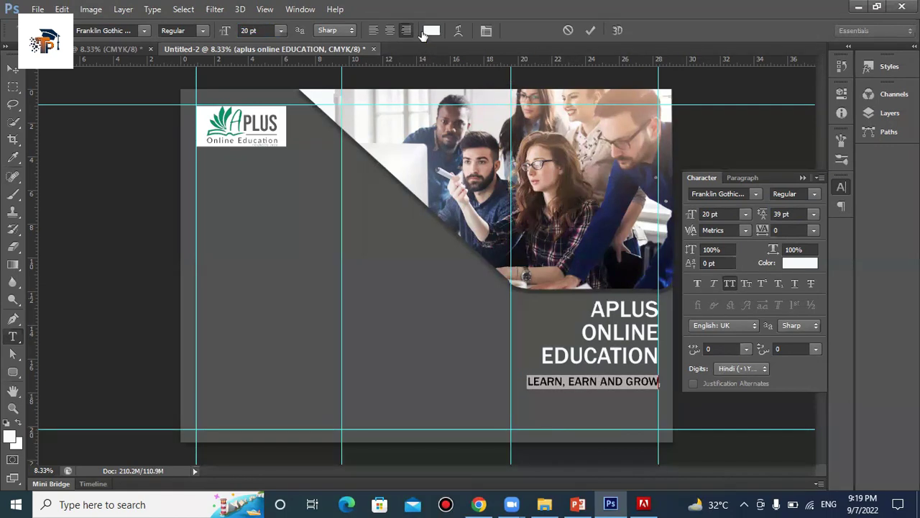
Try the logo green and bright yellow for the tagline, then settle on white
{"action": "left_click", "coordinate": [432, 30]}
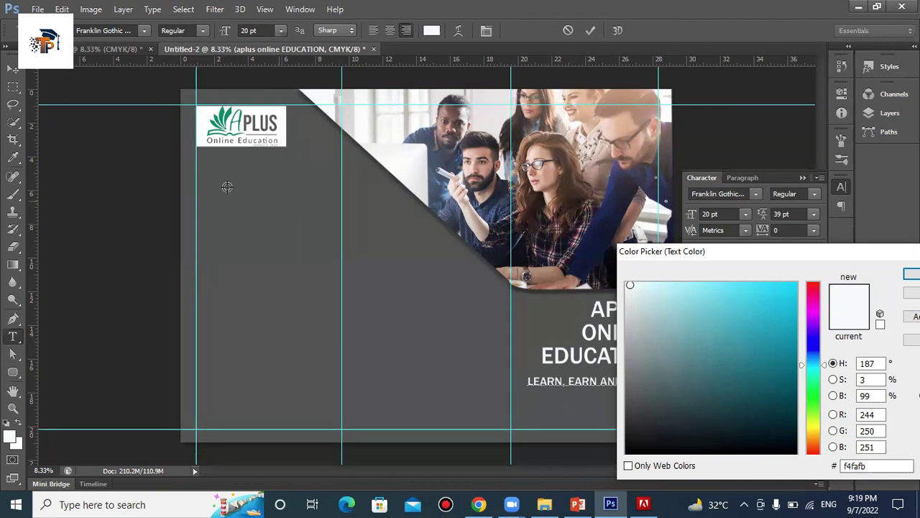
{"action": "left_click", "coordinate": [222, 121]}
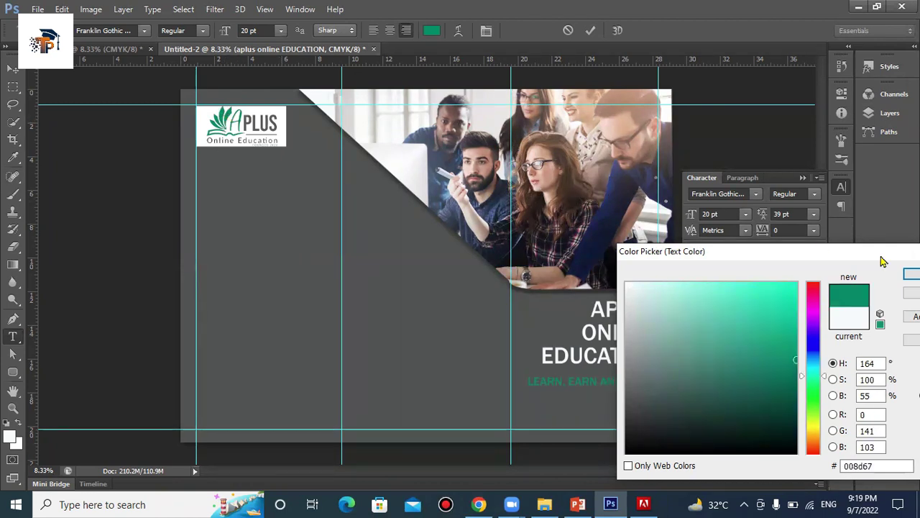
{"action": "left_click", "coordinate": [911, 274]}
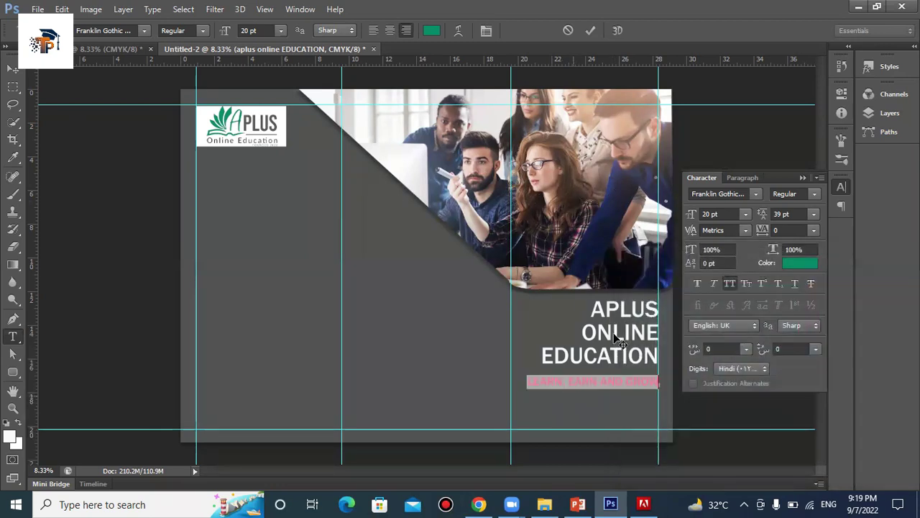
{"action": "left_click", "coordinate": [590, 31]}
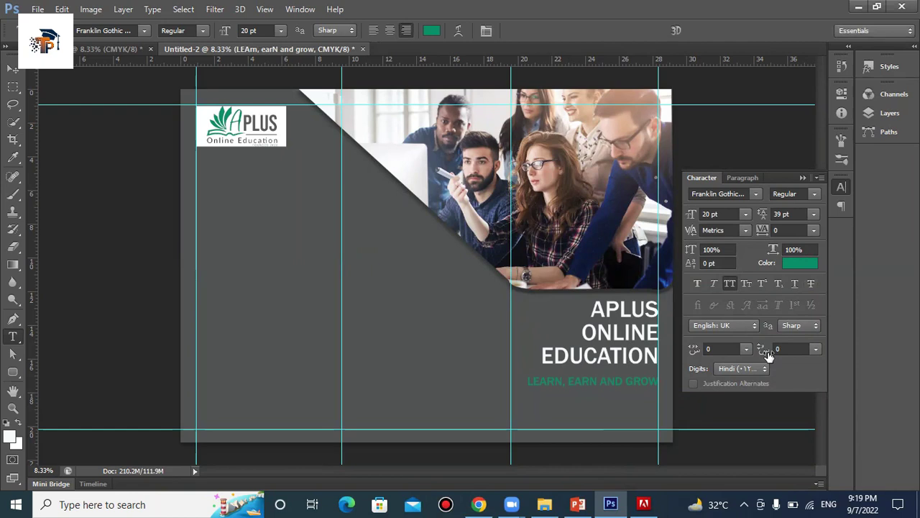
{"action": "left_click", "coordinate": [432, 33]}
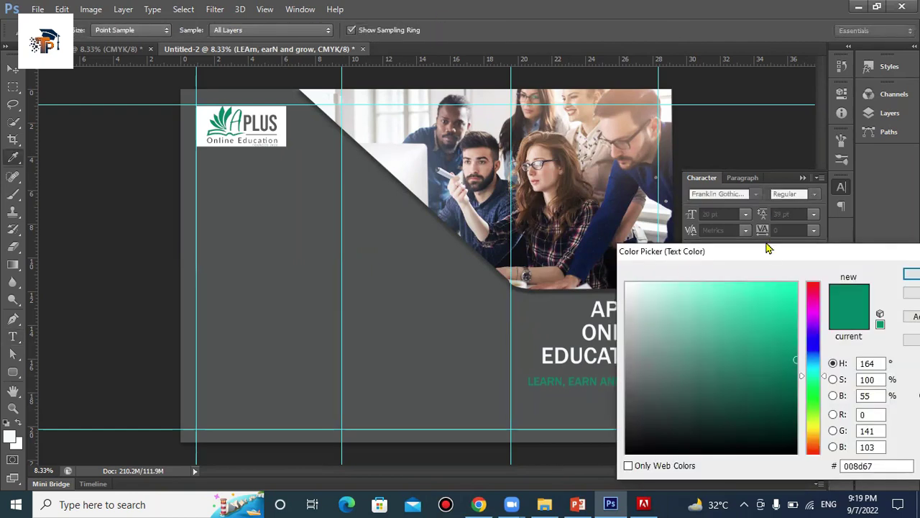
{"action": "left_click_drag", "start_coordinate": [767, 256], "coordinate": [851, 69]}
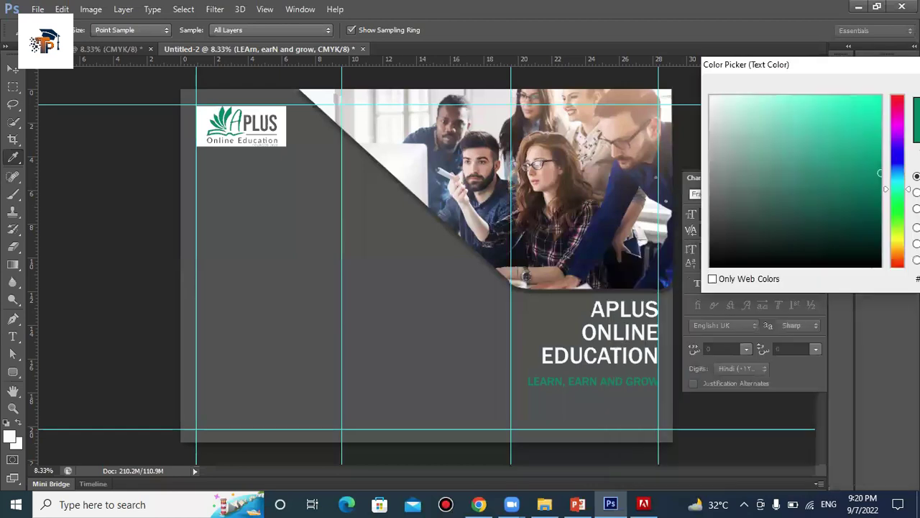
{"action": "left_click", "coordinate": [898, 237]}
{"action": "left_click", "coordinate": [852, 106]}
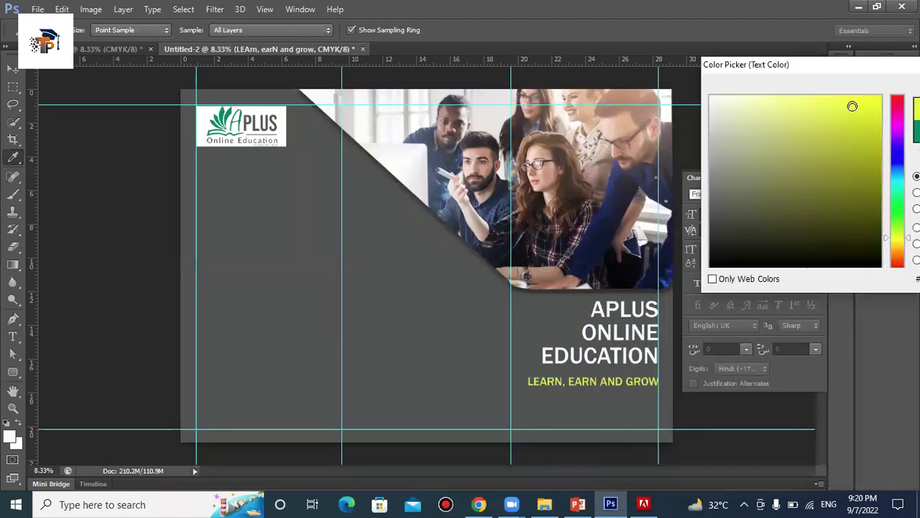
{"action": "left_click", "coordinate": [713, 96]}
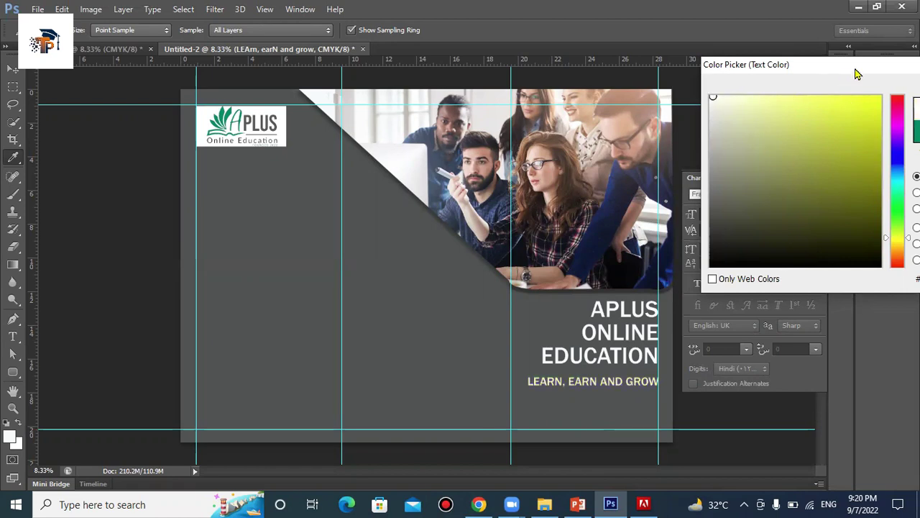
{"action": "left_click_drag", "start_coordinate": [857, 74], "coordinate": [653, 99]}
{"action": "key", "text": "Return"}
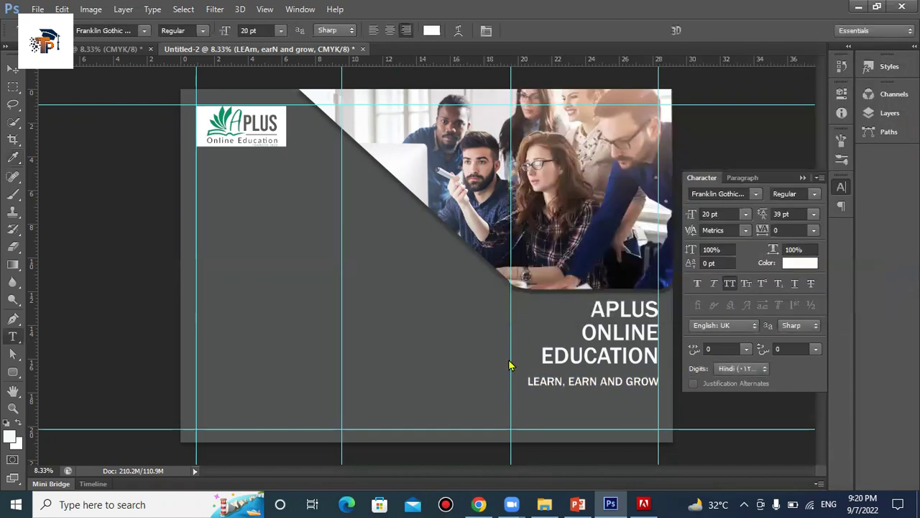
Resize the LEARN, EARN AND GROW tagline to 17 pt and nudge it slightly upward
{"action": "left_click", "coordinate": [13, 67]}
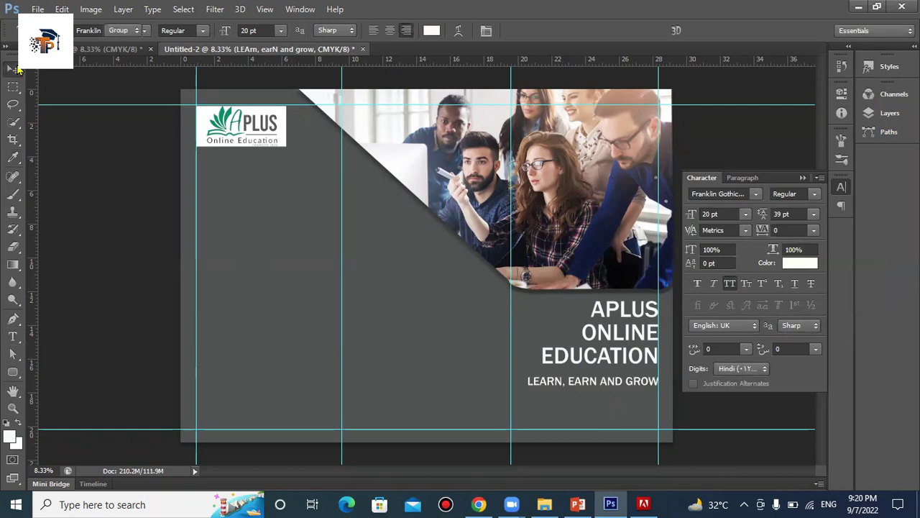
{"action": "left_click_drag", "start_coordinate": [616, 382], "coordinate": [616, 386]}
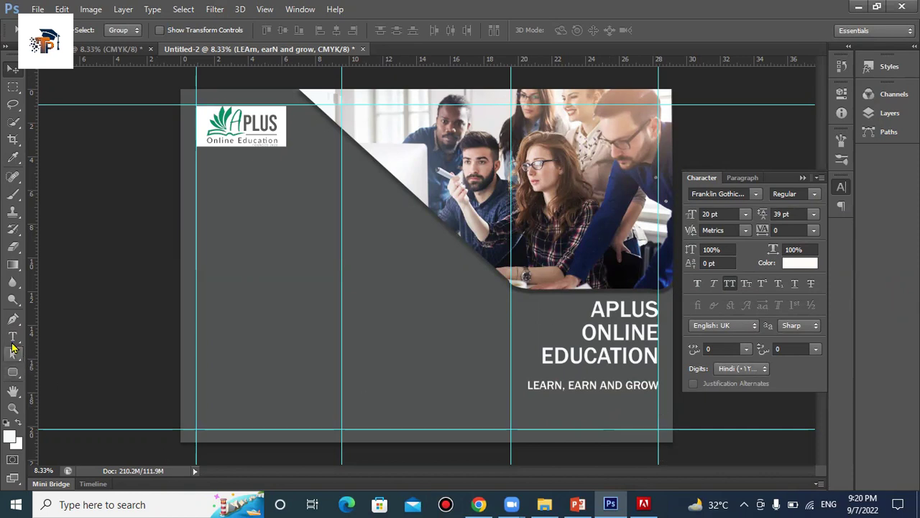
{"action": "left_click", "coordinate": [12, 335]}
{"action": "left_click_drag", "start_coordinate": [654, 386], "coordinate": [528, 386]}
{"action": "left_click", "coordinate": [527, 386]}
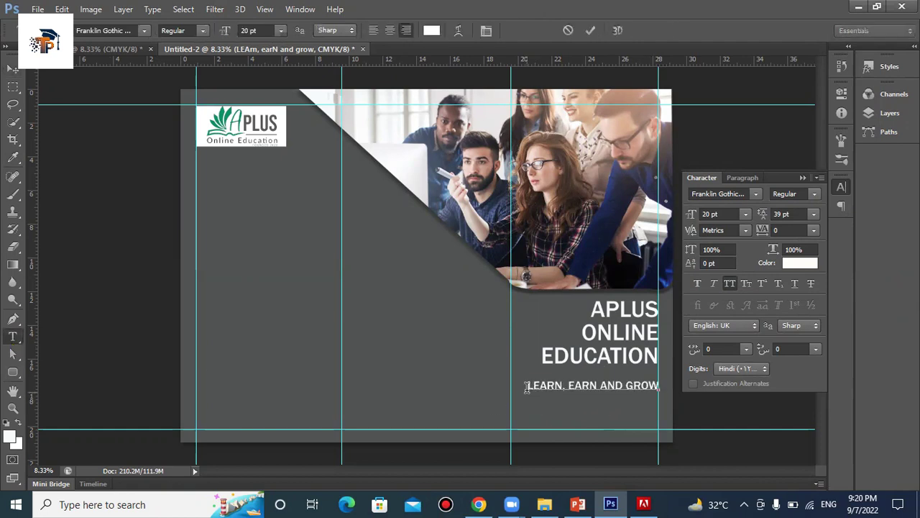
{"action": "key", "text": "ctrl+Return"}
{"action": "key", "text": "v"}
{"action": "left_click_drag", "start_coordinate": [606, 395], "coordinate": [606, 393]}
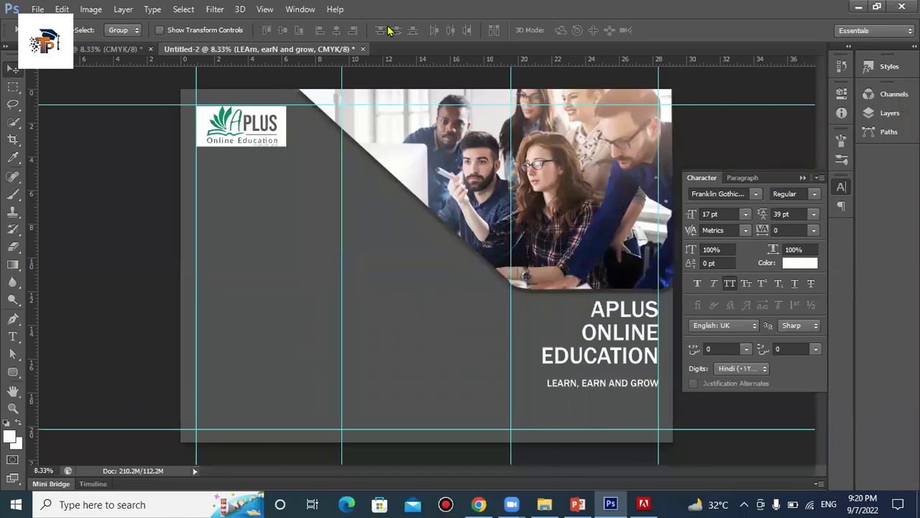
Search Chrome for 'lorem ipsum', copy the lipsum.com description sentence, and return to Photoshop
{"action": "key", "text": "alt+Tab"}
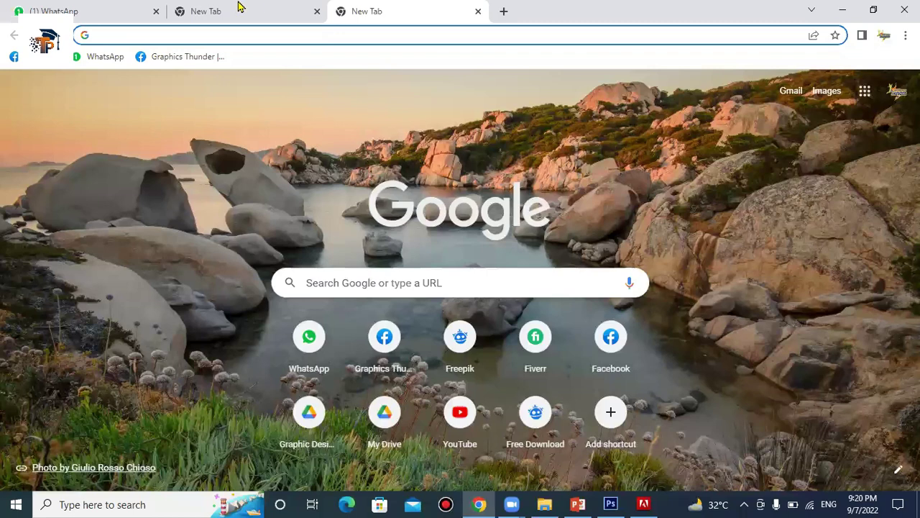
{"action": "type", "text": "lore"}
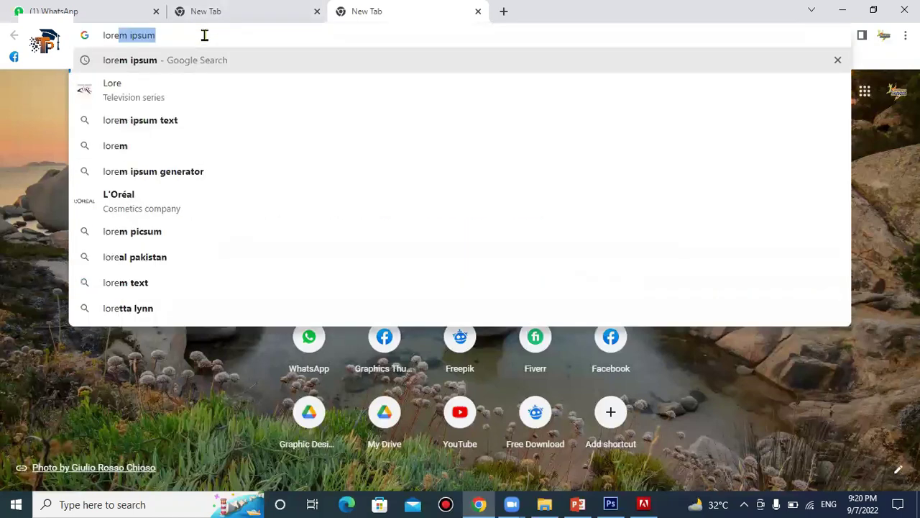
{"action": "key", "text": "Return"}
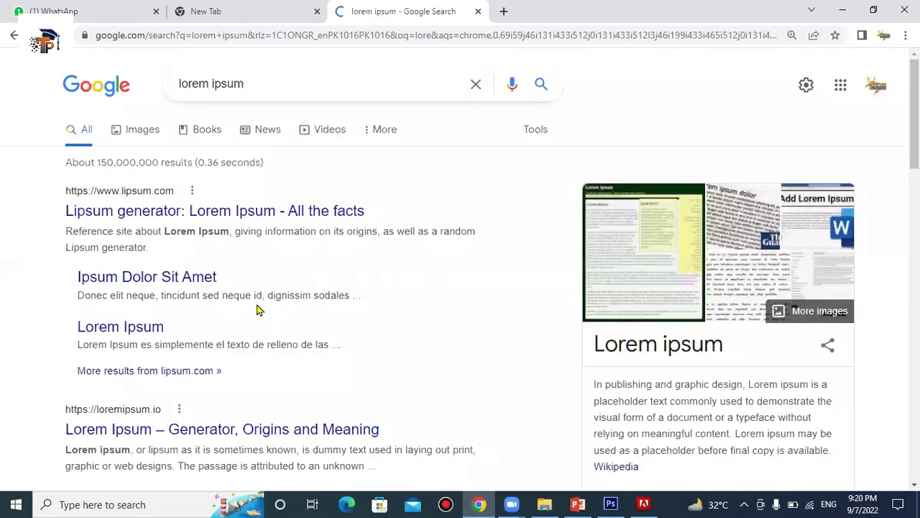
{"action": "left_click_drag", "start_coordinate": [148, 250], "coordinate": [62, 231]}
{"action": "right_click", "coordinate": [90, 243]}
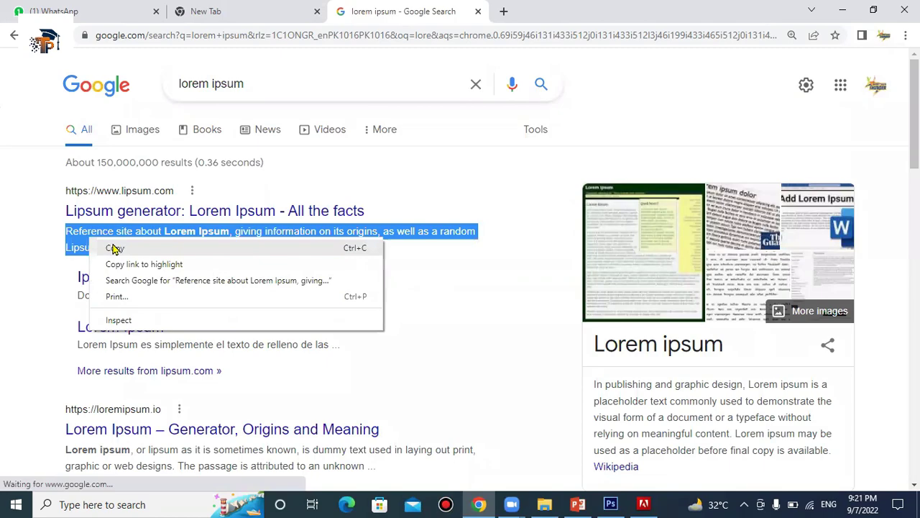
{"action": "left_click", "coordinate": [113, 247]}
{"action": "left_click", "coordinate": [609, 504]}
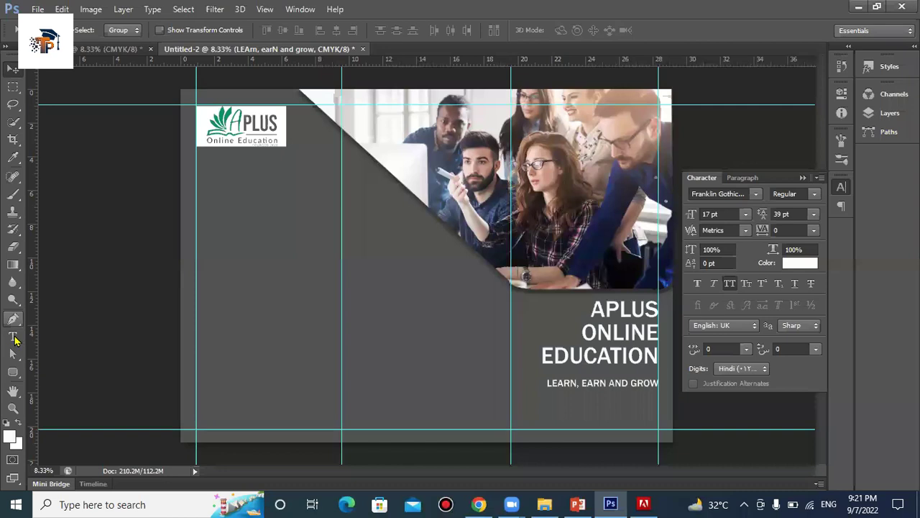
Paste the lorem ipsum sentence and break it into three lines before GIVING and AS WELL AS
{"action": "left_click", "coordinate": [13, 336]}
{"action": "right_click", "coordinate": [523, 403]}
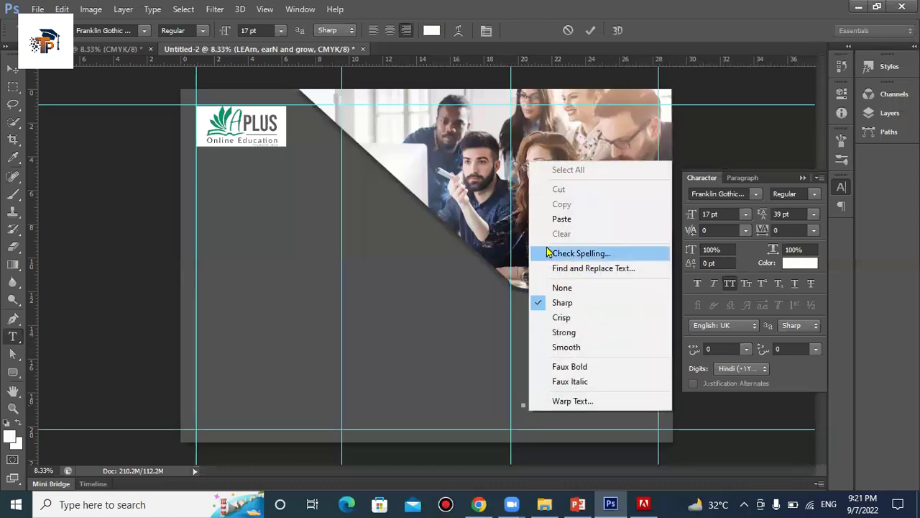
{"action": "left_click", "coordinate": [562, 219]}
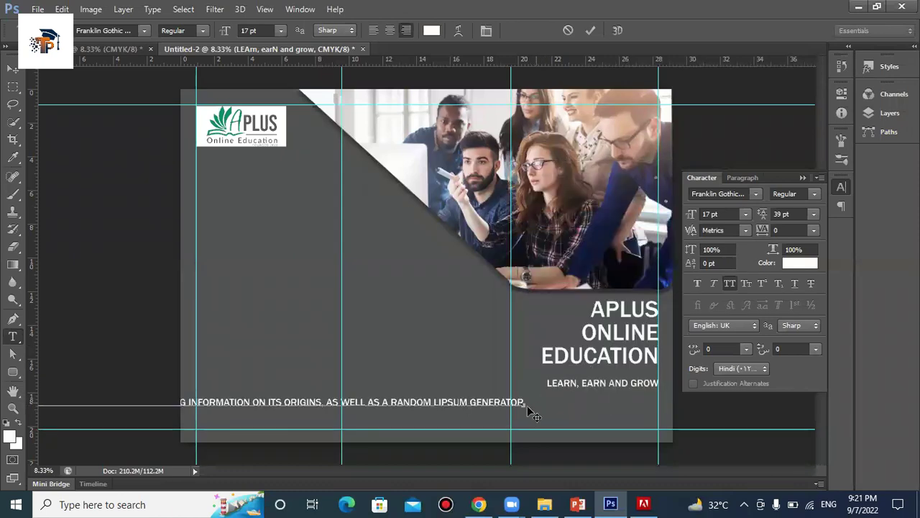
{"action": "left_click", "coordinate": [327, 403]}
{"action": "key", "text": "Return"}
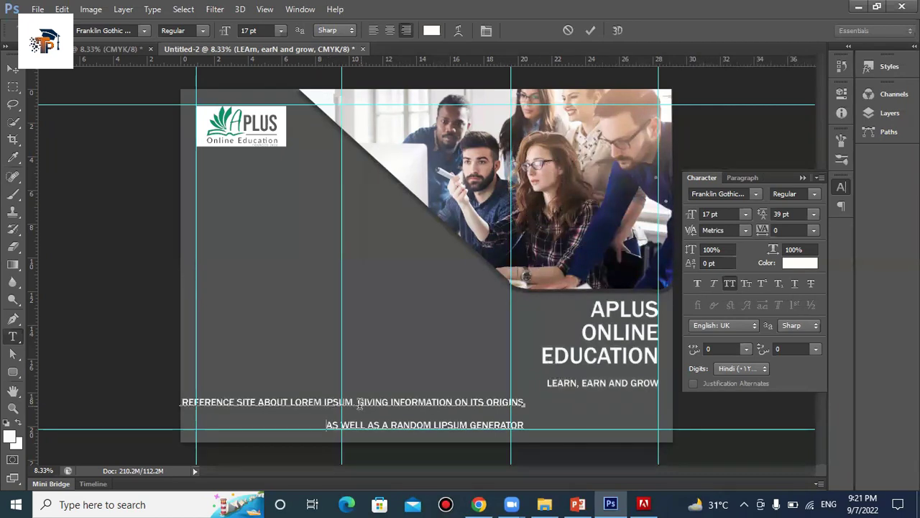
{"action": "left_click", "coordinate": [356, 403]}
{"action": "key", "text": "Return"}
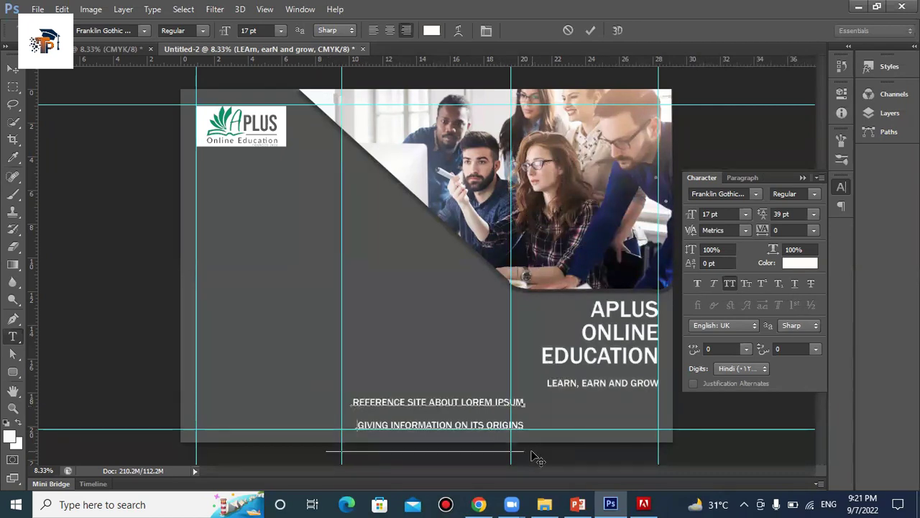
Set the three lines' leading to 23 pt and right-align the block under the tagline
{"action": "left_click_drag", "start_coordinate": [525, 451], "coordinate": [352, 404]}
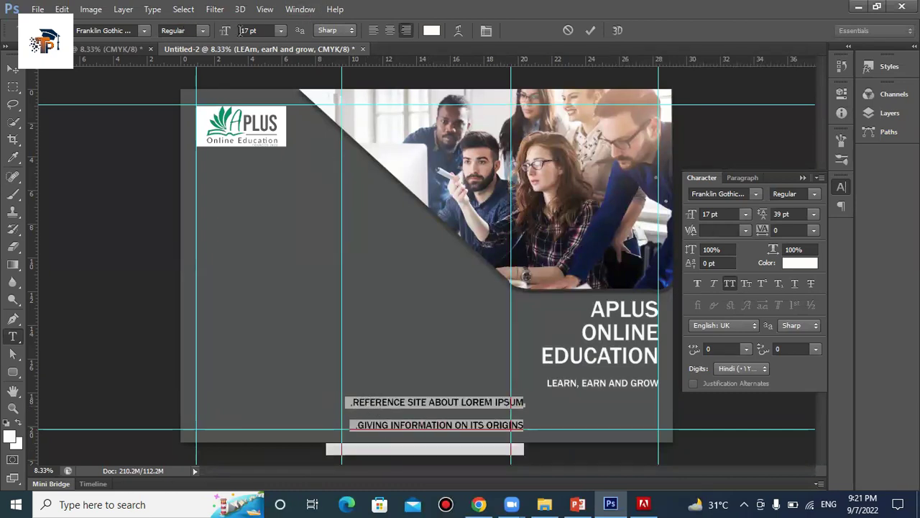
{"action": "left_click", "coordinate": [778, 213]}
{"action": "key", "text": "Down"}
{"action": "key", "text": "Down"}
{"action": "key", "text": "Down"}
{"action": "key", "text": "Down"}
{"action": "key", "text": "Down"}
{"action": "key", "text": "Down"}
{"action": "key", "text": "Down"}
{"action": "key", "text": "Down"}
{"action": "key", "text": "Down"}
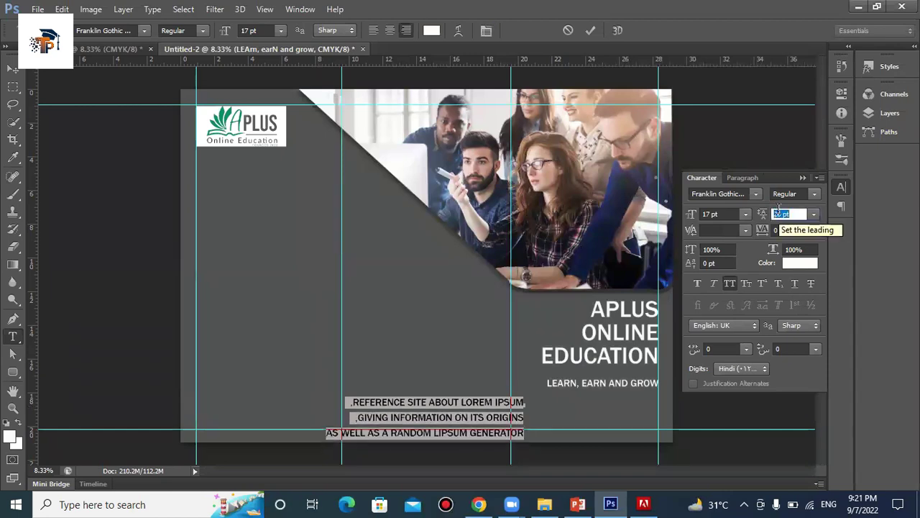
{"action": "key", "text": "Down"}
{"action": "key", "text": "Down"}
{"action": "key", "text": "Down"}
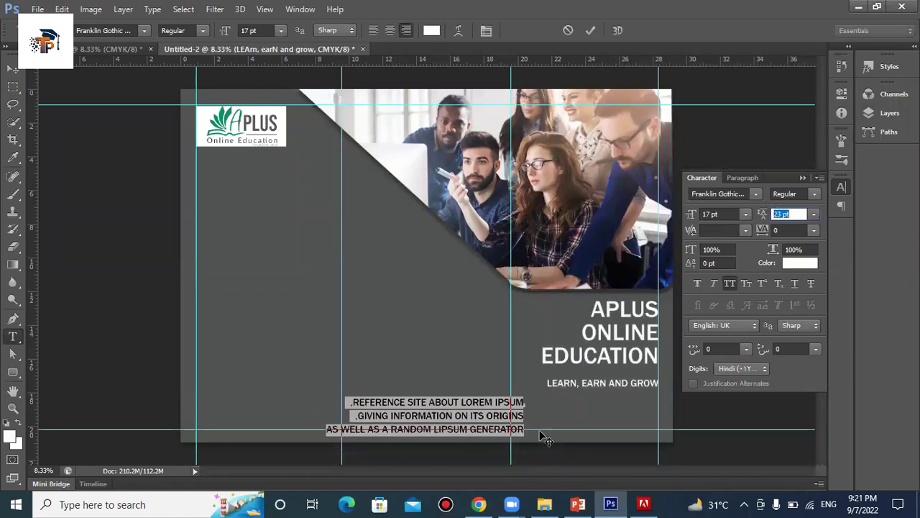
{"action": "key", "text": "Down"}
{"action": "left_click_drag", "start_coordinate": [596, 429], "coordinate": [674, 426]}
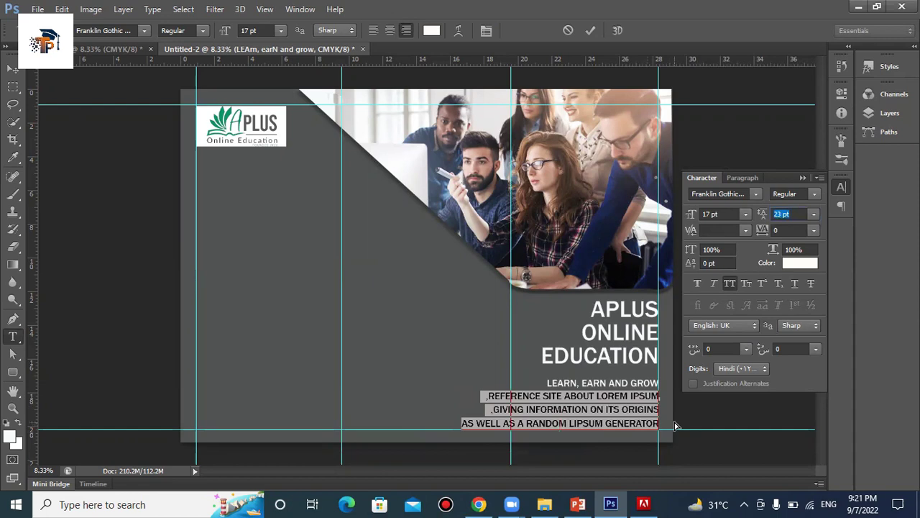
Shrink the selected placeholder lines to 12 pt with 20 pt leading and commit
{"action": "left_click", "coordinate": [250, 29]}
{"action": "key", "text": "Down"}
{"action": "key", "text": "Down"}
{"action": "key", "text": "Down"}
{"action": "key", "text": "Down"}
{"action": "key", "text": "Down"}
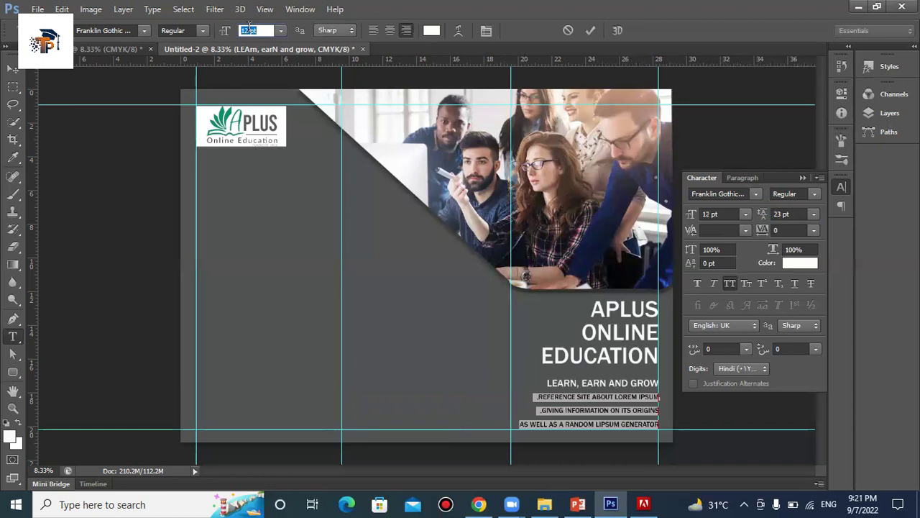
{"action": "left_click", "coordinate": [778, 214]}
{"action": "key", "text": "Down"}
{"action": "key", "text": "Down"}
{"action": "key", "text": "Down"}
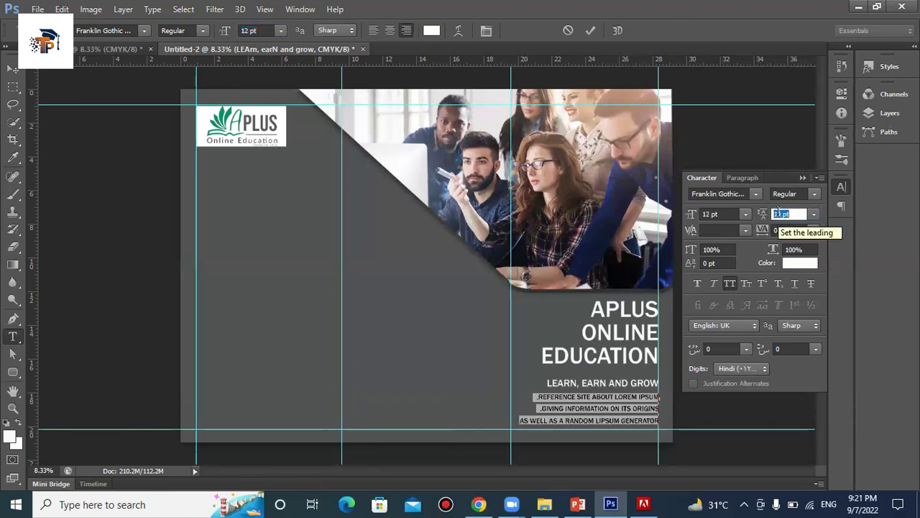
{"action": "key", "text": "Up"}
{"action": "key", "text": "Up"}
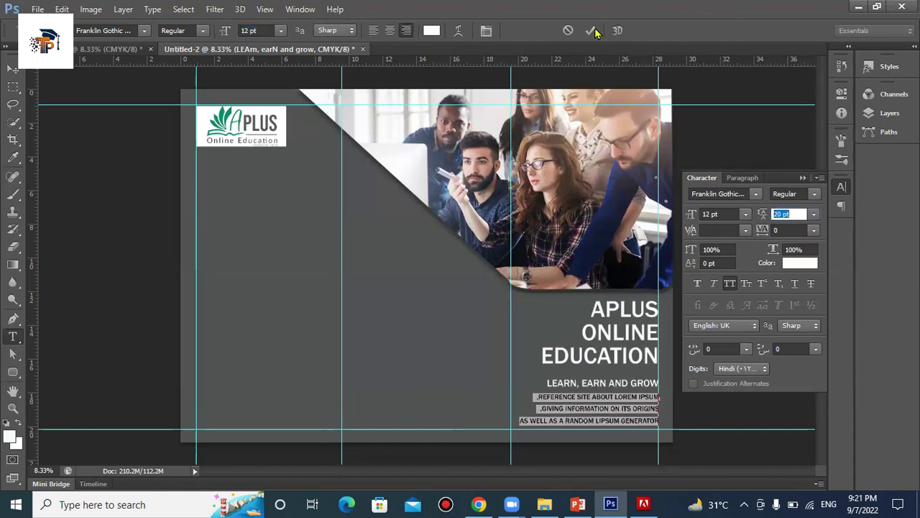
{"action": "left_click", "coordinate": [591, 31]}
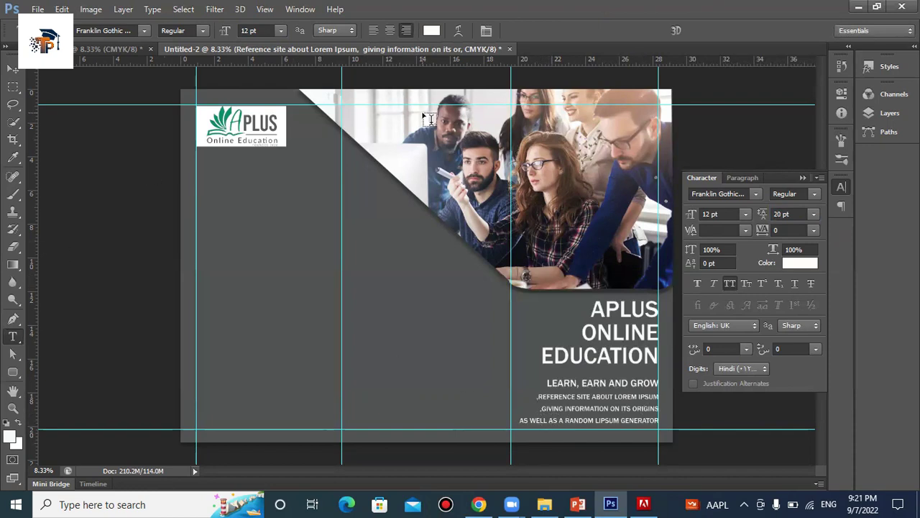
Edit the small placeholder text by typing 'is', and commit the edit
{"action": "left_click", "coordinate": [656, 408]}
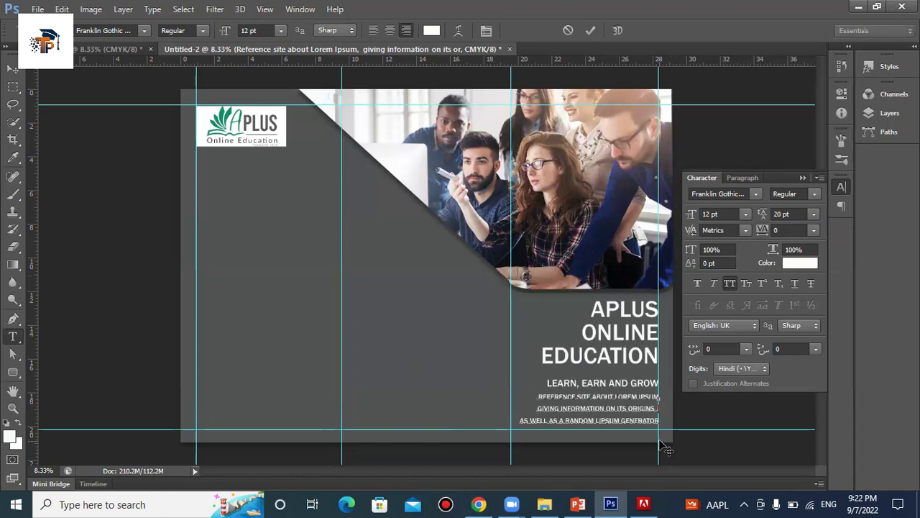
{"action": "type", "text": "is"}
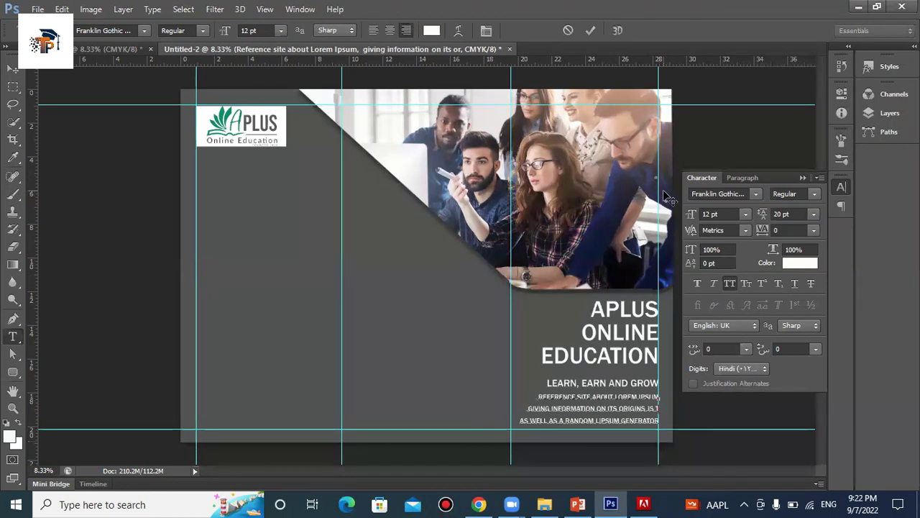
{"action": "left_click", "coordinate": [590, 30]}
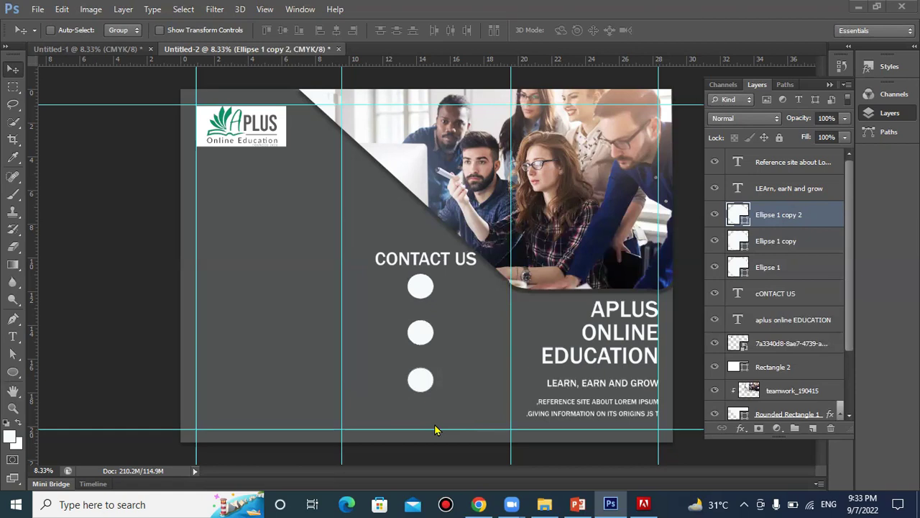
Place the Call_Phone image at about 12% scale and move it into the first white circle
{"action": "left_click", "coordinate": [37, 10]}
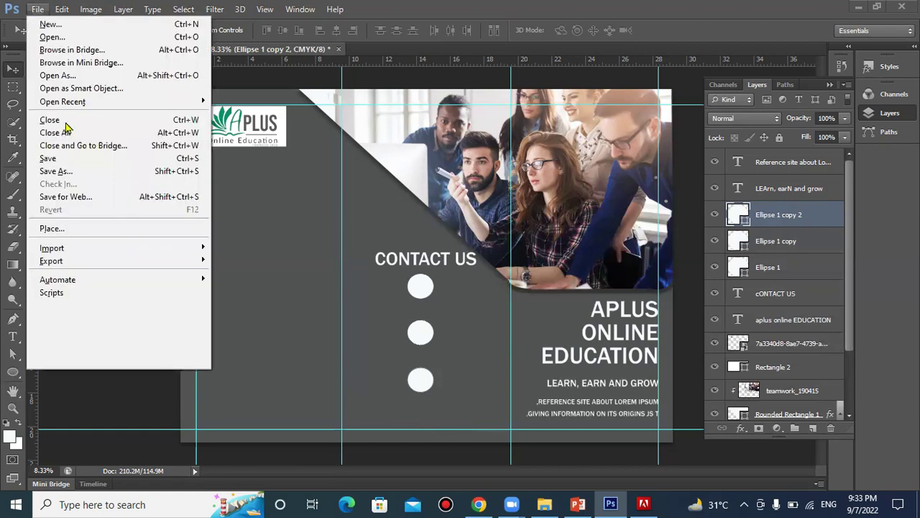
{"action": "left_click", "coordinate": [79, 228]}
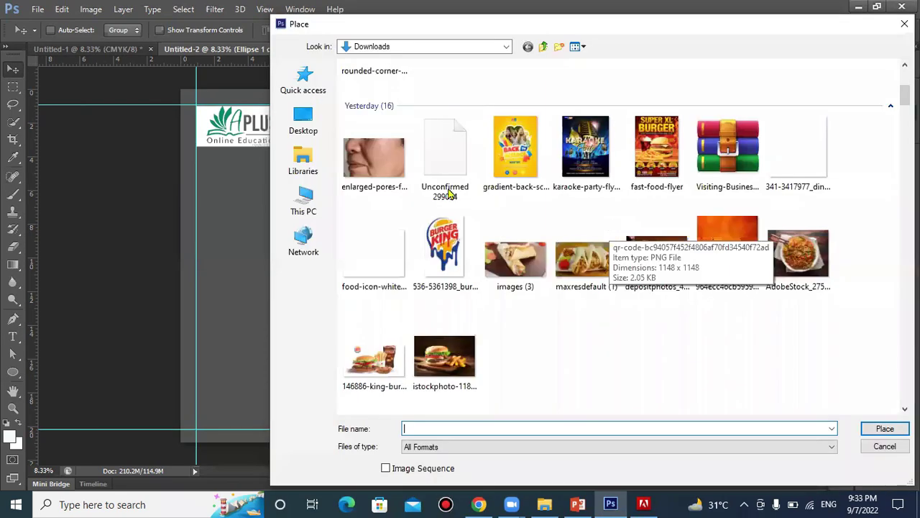
{"action": "scroll", "coordinate": [381, 185], "scroll_direction": "down", "scroll_amount": 5}
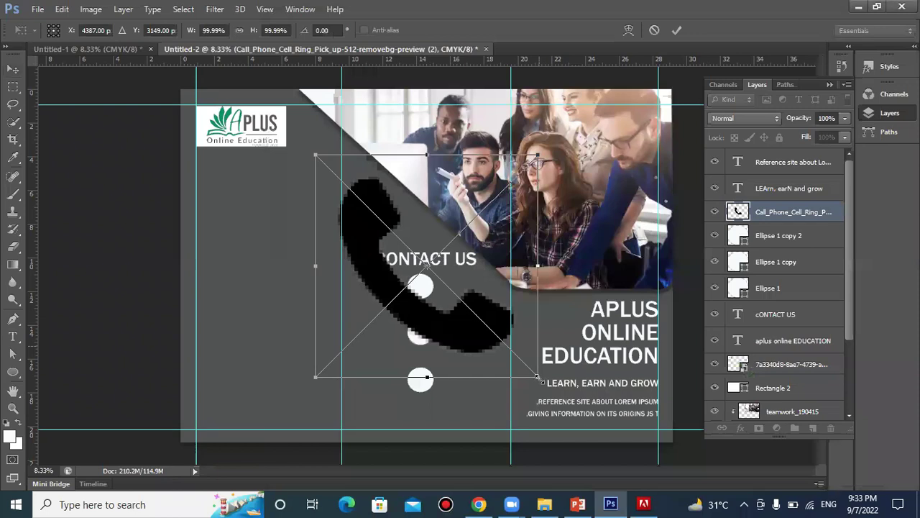
{"action": "left_click_drag", "start_coordinate": [540, 379], "coordinate": [434, 281]}
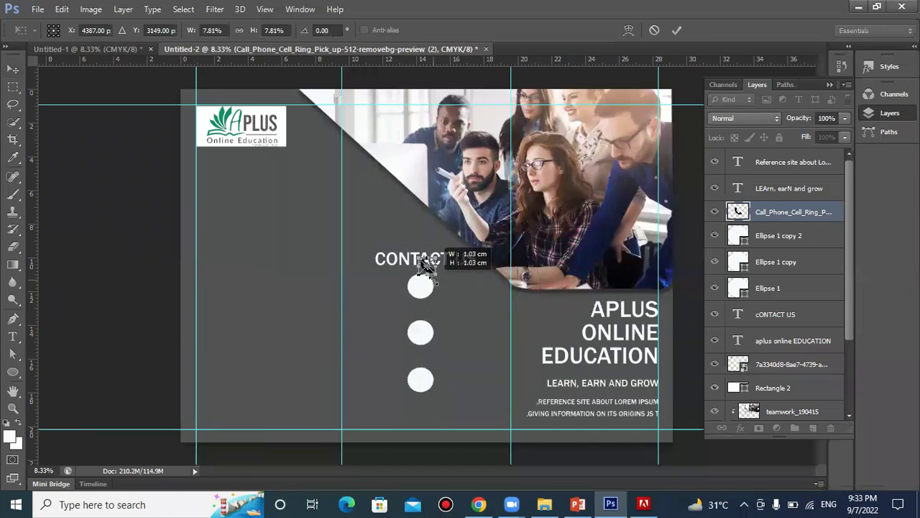
{"action": "left_click", "coordinate": [676, 30]}
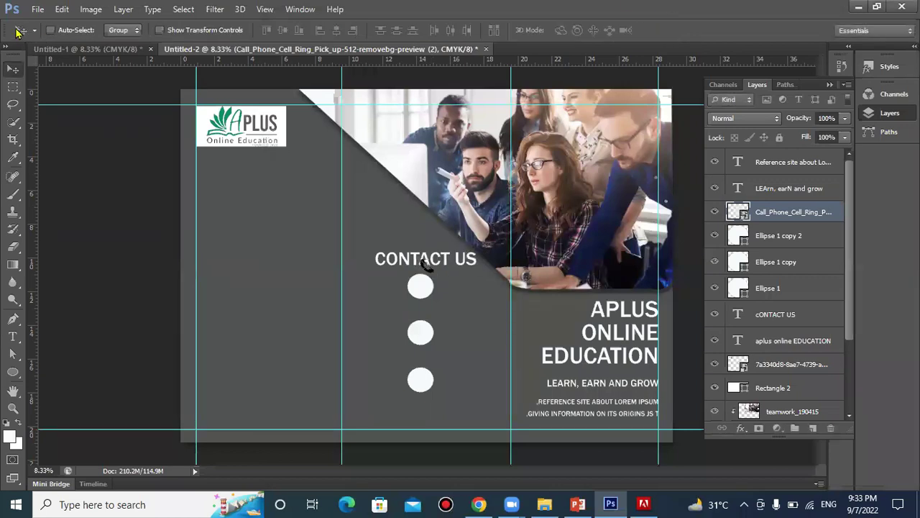
{"action": "left_click", "coordinate": [21, 32]}
{"action": "left_click", "coordinate": [419, 228]}
{"action": "left_click_drag", "start_coordinate": [421, 276], "coordinate": [417, 295]}
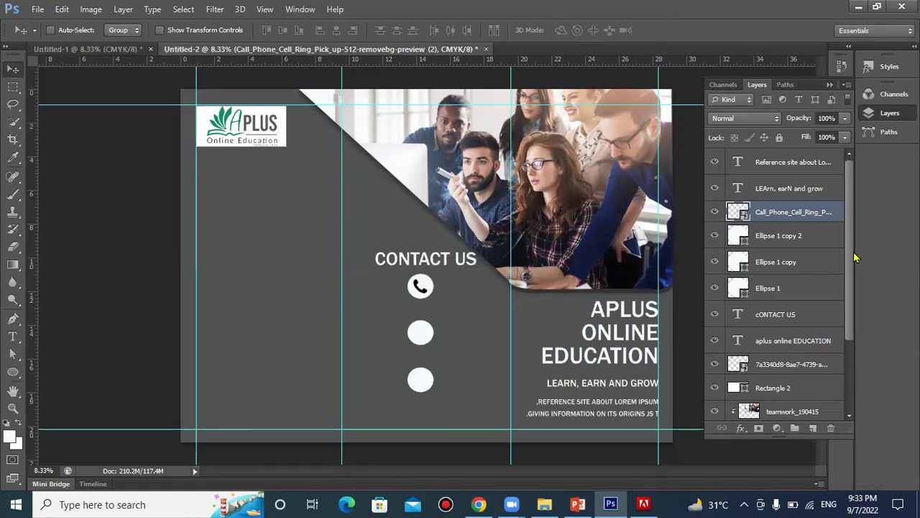
Select the Ellipse 1 copy 2 circle and sample the APLUS logo green for it
{"action": "left_click", "coordinate": [784, 245]}
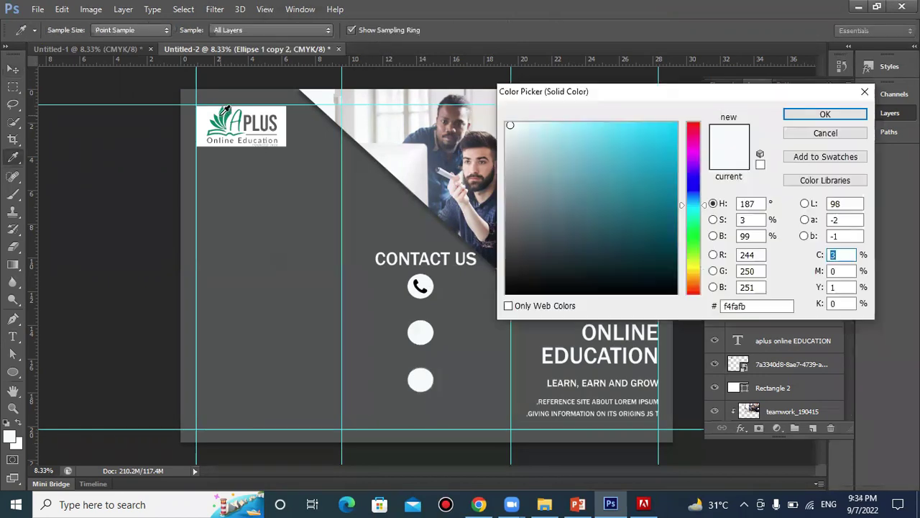
{"action": "left_click", "coordinate": [225, 112]}
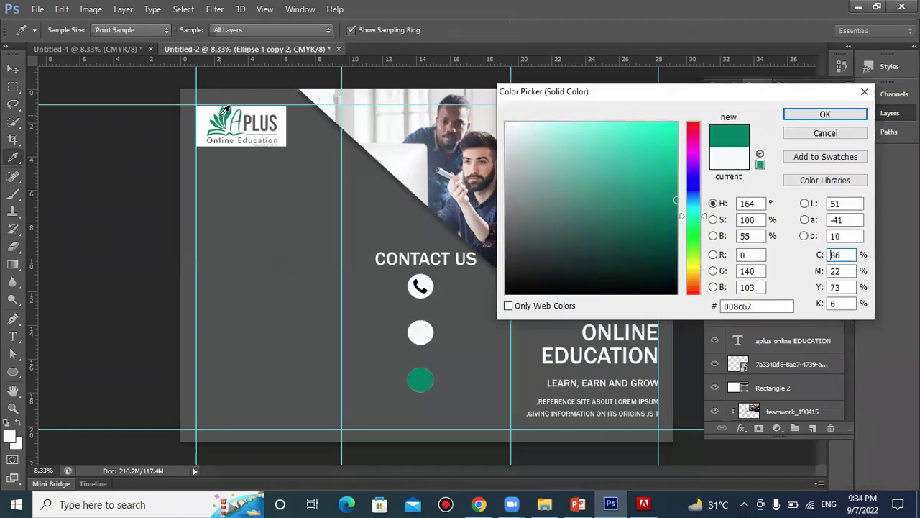
{"action": "left_click", "coordinate": [820, 115]}
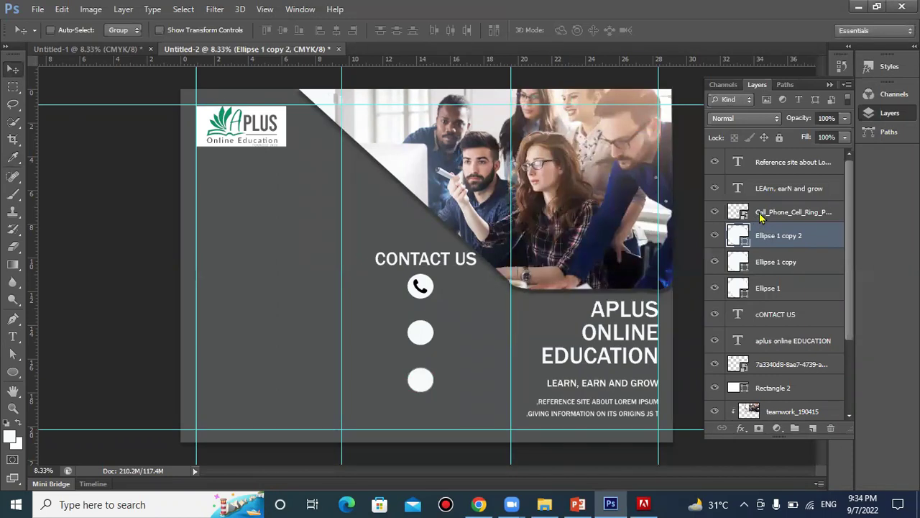
Give the phone icon a Color Overlay in the logo's green (008c65)
{"action": "right_click", "coordinate": [762, 214]}
{"action": "key", "text": "Escape"}
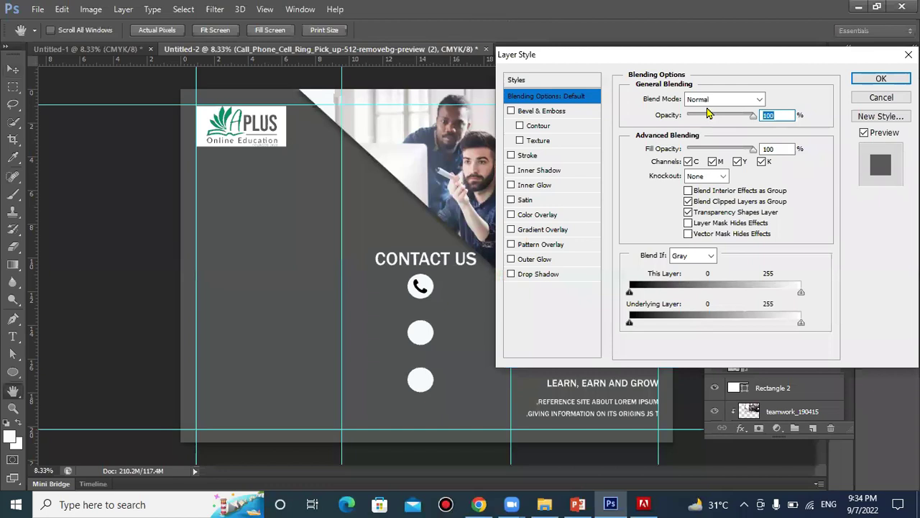
{"action": "left_click", "coordinate": [537, 214]}
{"action": "left_click", "coordinate": [781, 99]}
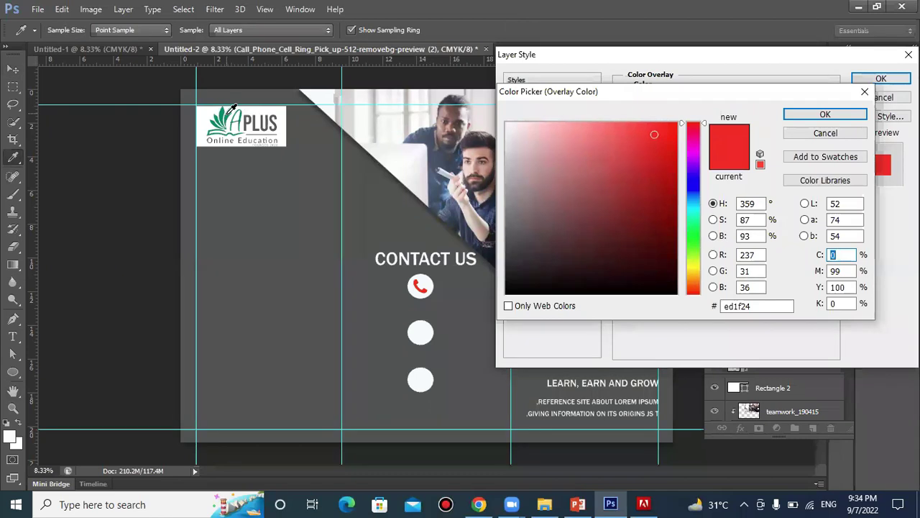
{"action": "left_click", "coordinate": [228, 110]}
{"action": "left_click", "coordinate": [857, 117]}
{"action": "key", "text": "Return"}
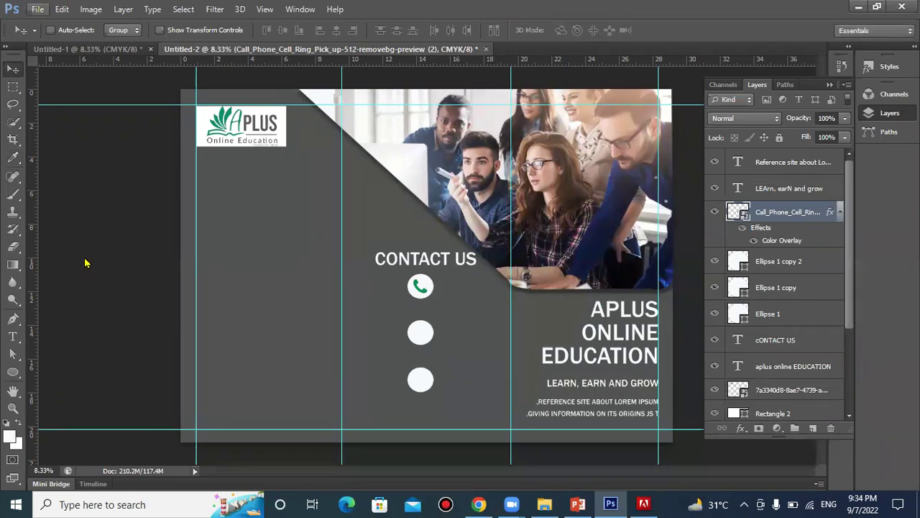
Place the email image, then discard it because of its white background
{"action": "left_click", "coordinate": [61, 230]}
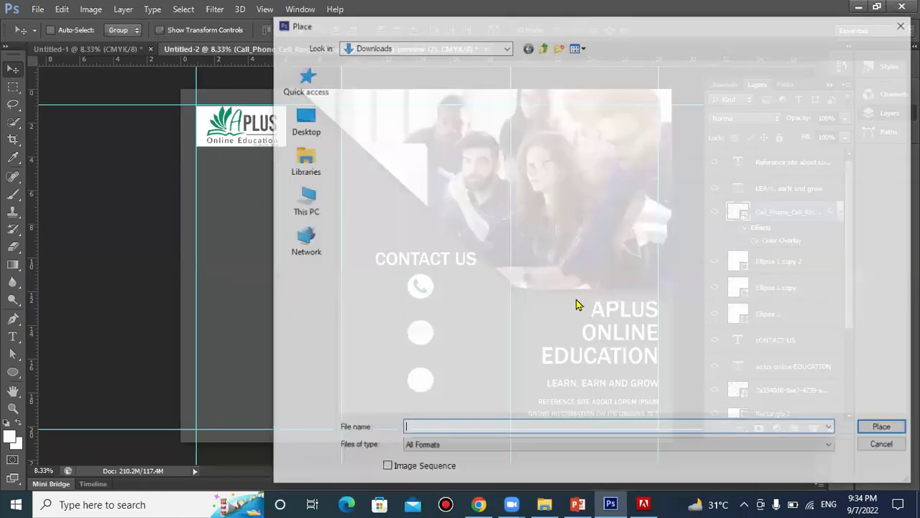
{"action": "scroll", "coordinate": [576, 304], "scroll_direction": "down", "scroll_amount": 10}
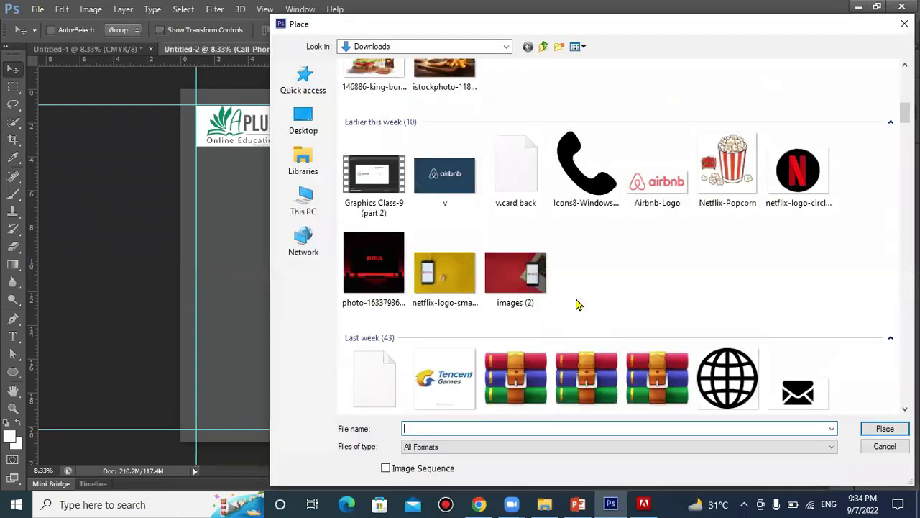
{"action": "scroll", "coordinate": [525, 263], "scroll_direction": "down", "scroll_amount": 1}
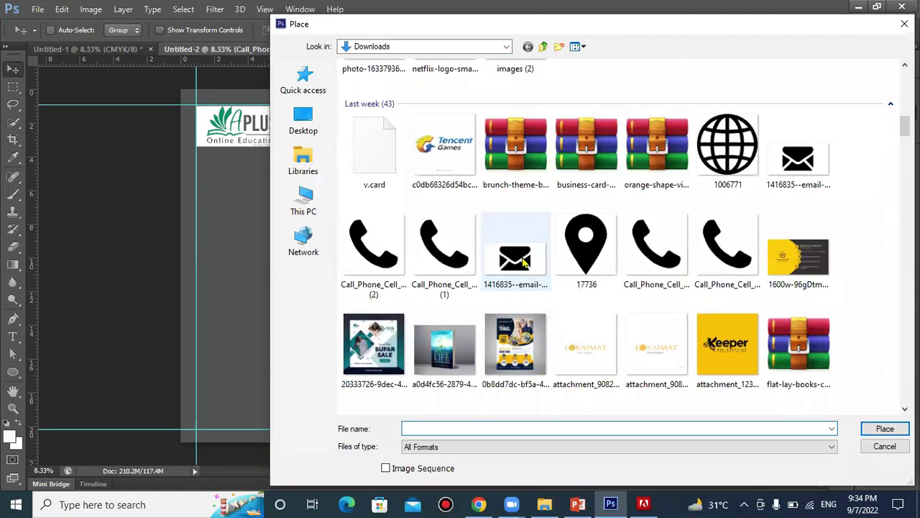
{"action": "double_click", "coordinate": [515, 252]}
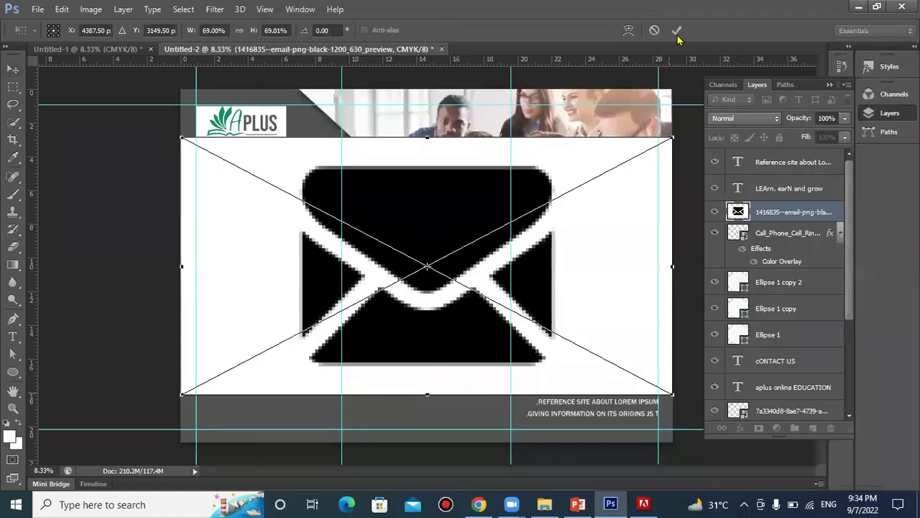
{"action": "left_click", "coordinate": [650, 30]}
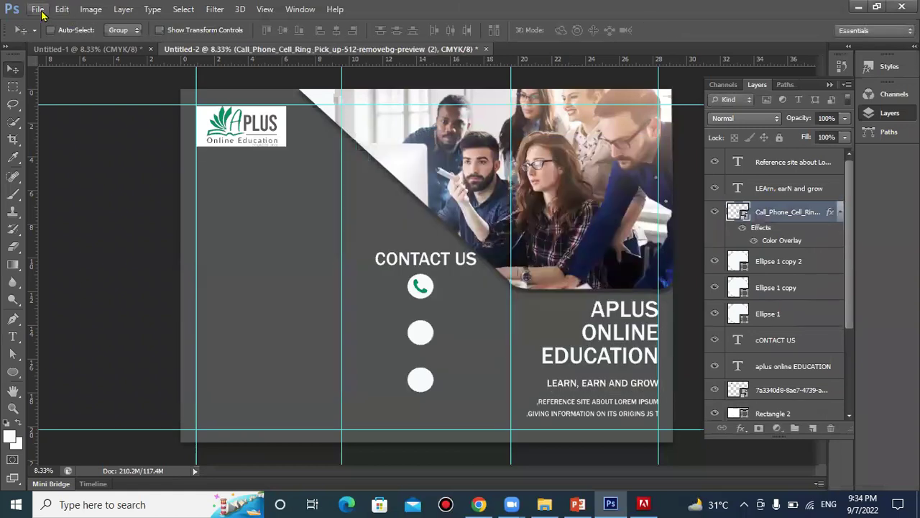
Place the transparent email icon at about a tenth of its size on the second circle
{"action": "left_click", "coordinate": [38, 10]}
{"action": "left_click", "coordinate": [97, 235]}
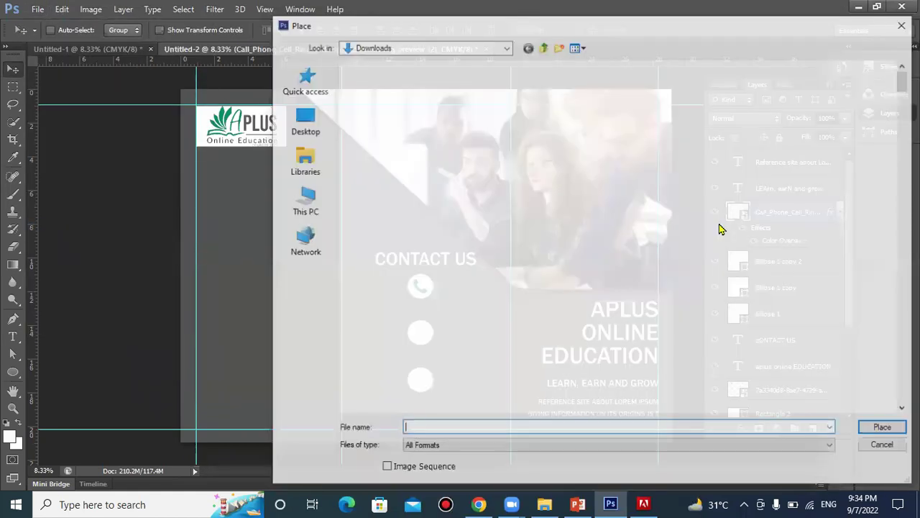
{"action": "scroll", "coordinate": [722, 229], "scroll_direction": "down", "scroll_amount": 8}
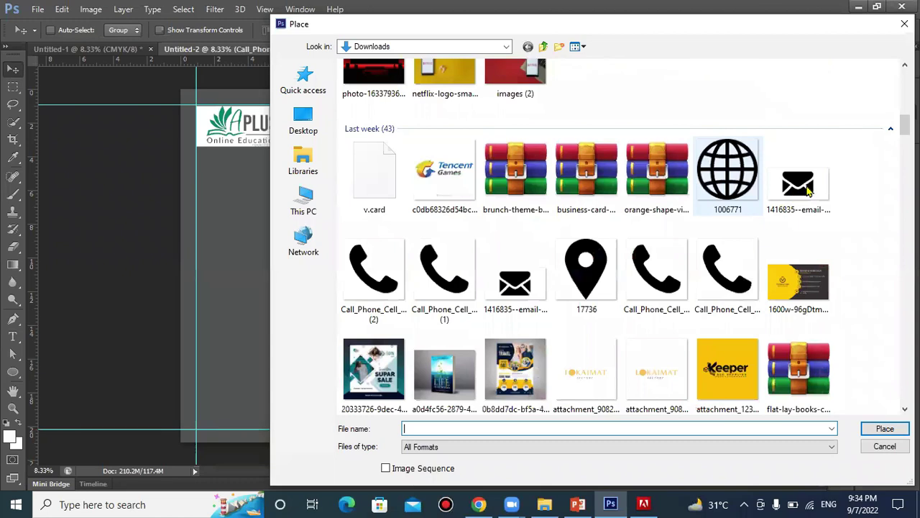
{"action": "double_click", "coordinate": [817, 188]}
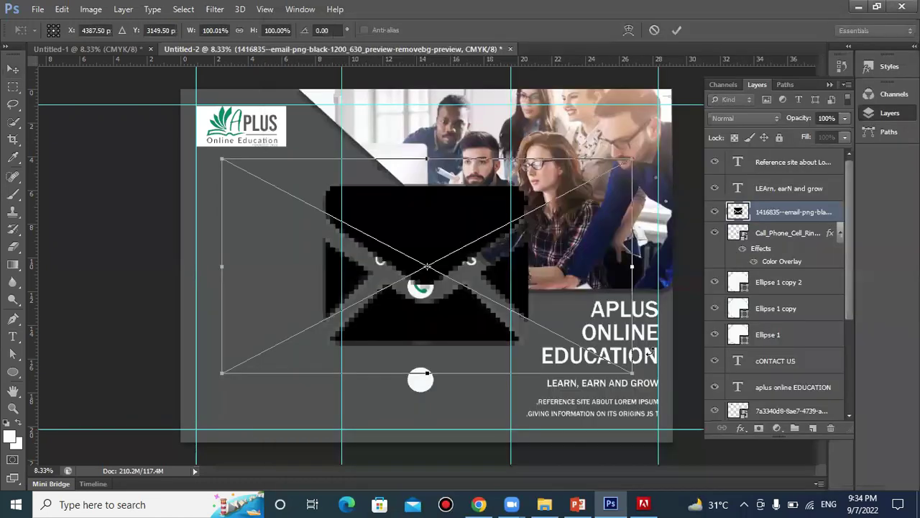
{"action": "left_click_drag", "start_coordinate": [632, 373], "coordinate": [452, 273]}
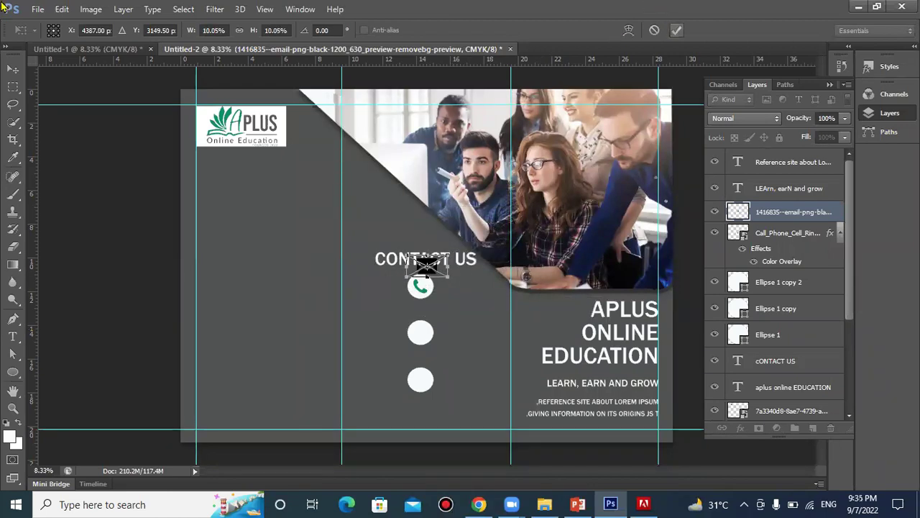
{"action": "key", "text": "Return"}
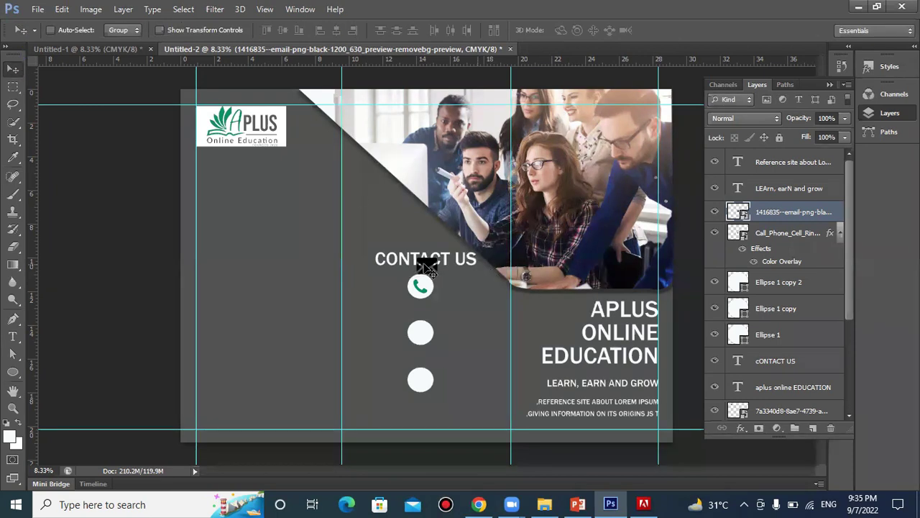
{"action": "left_click_drag", "start_coordinate": [429, 267], "coordinate": [426, 336]}
Shrink the envelope icon further and nudge it left to fit inside the second circle
{"action": "key", "text": "ctrl+t"}
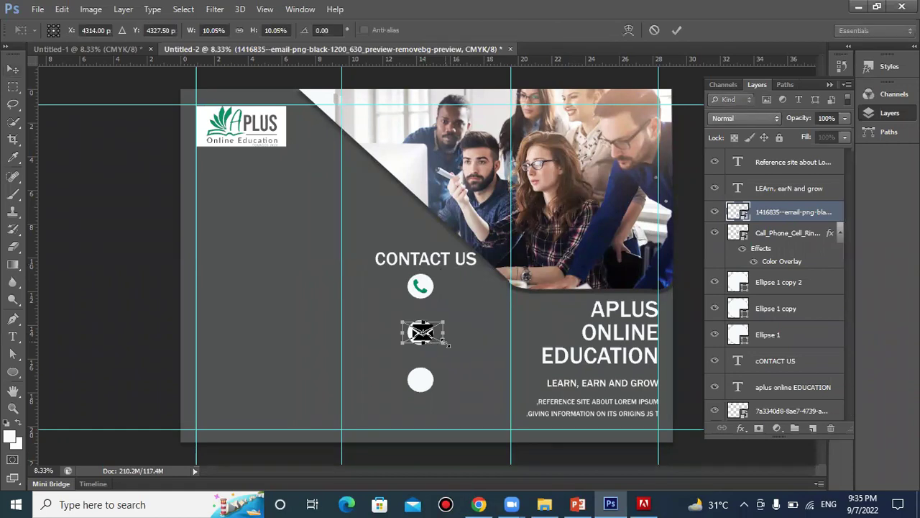
{"action": "left_click_drag", "start_coordinate": [446, 345], "coordinate": [442, 343]}
{"action": "key", "text": "Left"}
{"action": "key", "text": "Left"}
{"action": "key", "text": "Left"}
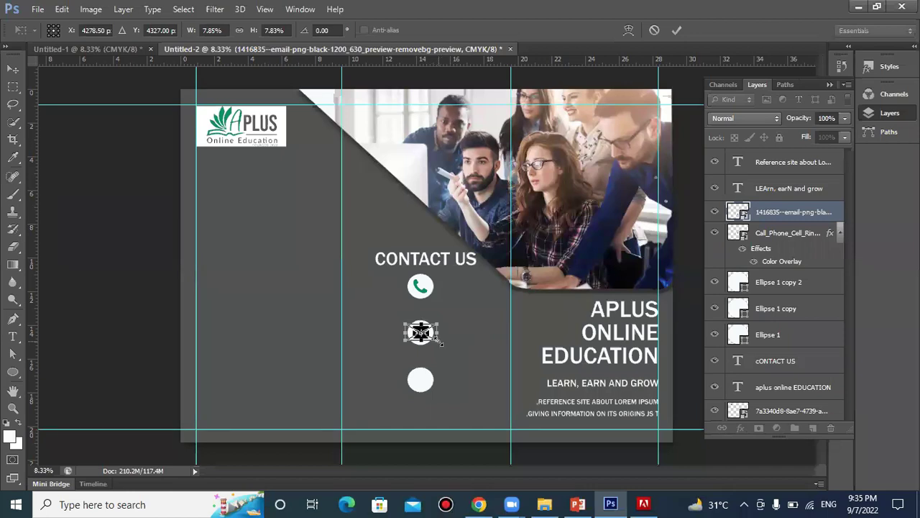
{"action": "left_click_drag", "start_coordinate": [441, 343], "coordinate": [439, 344]}
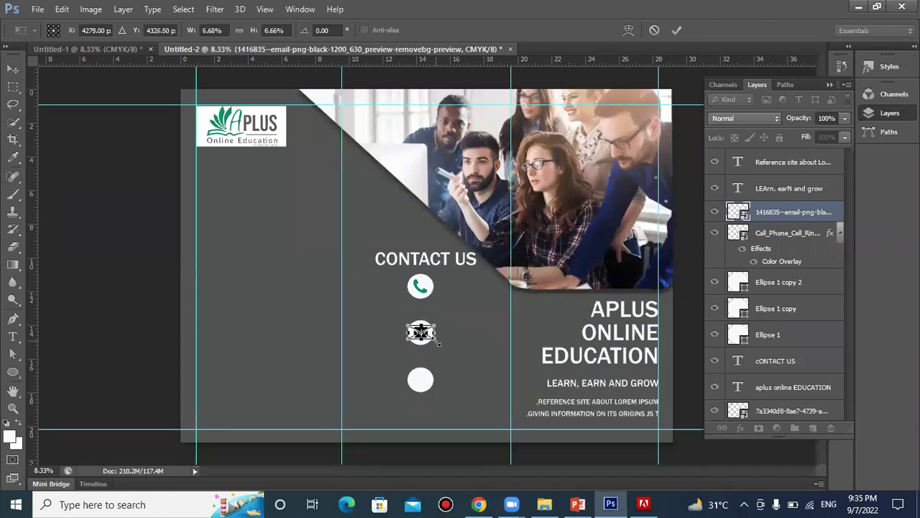
{"action": "left_click", "coordinate": [675, 30]}
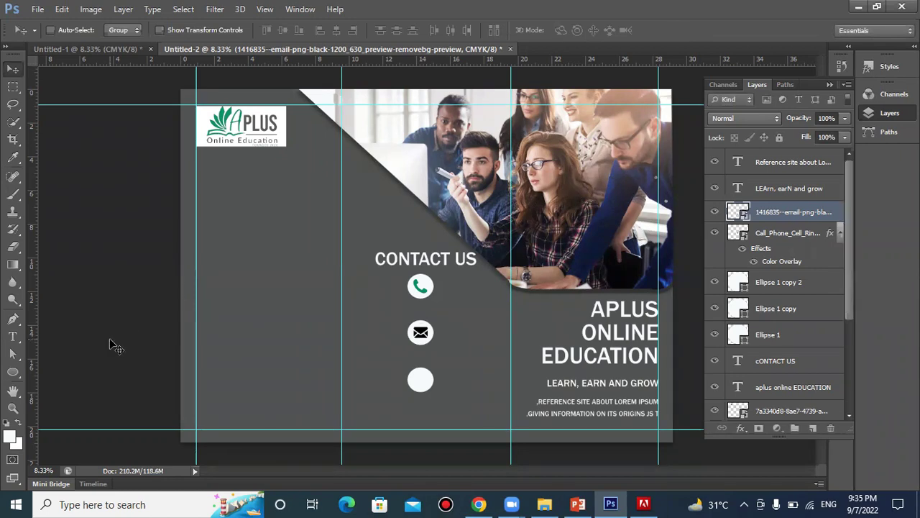
{"action": "left_click", "coordinate": [14, 373]}
{"action": "left_click_drag", "start_coordinate": [14, 373], "coordinate": [62, 434]}
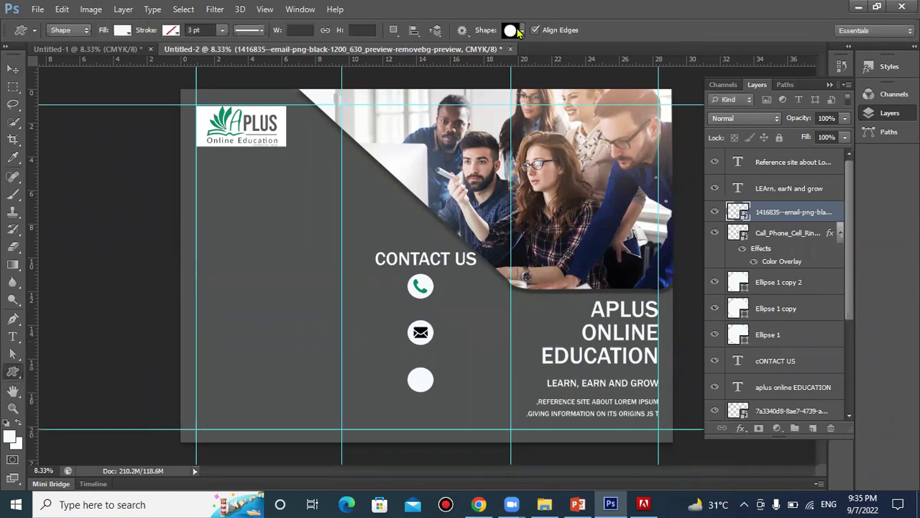
{"action": "left_click", "coordinate": [519, 31]}
{"action": "scroll", "coordinate": [514, 246], "scroll_direction": "down", "scroll_amount": 3}
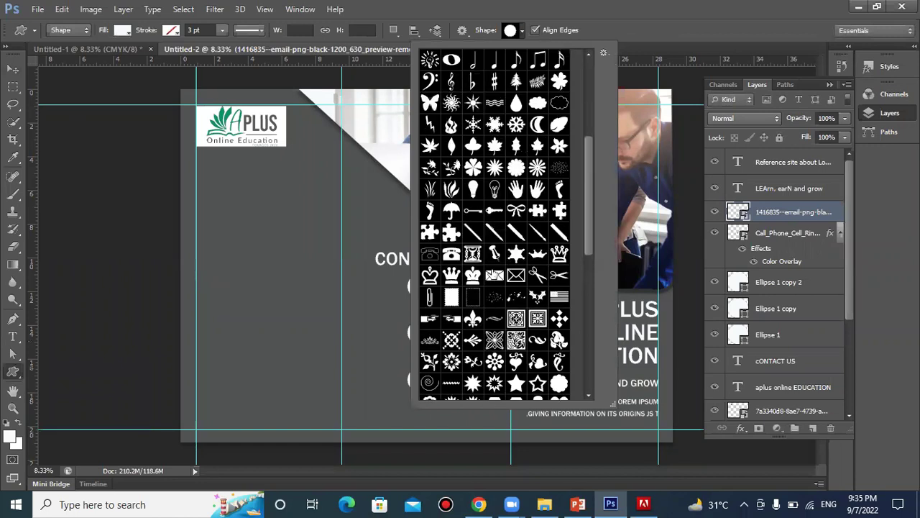
{"action": "double_click", "coordinate": [493, 277]}
{"action": "left_click_drag", "start_coordinate": [222, 238], "coordinate": [248, 254]}
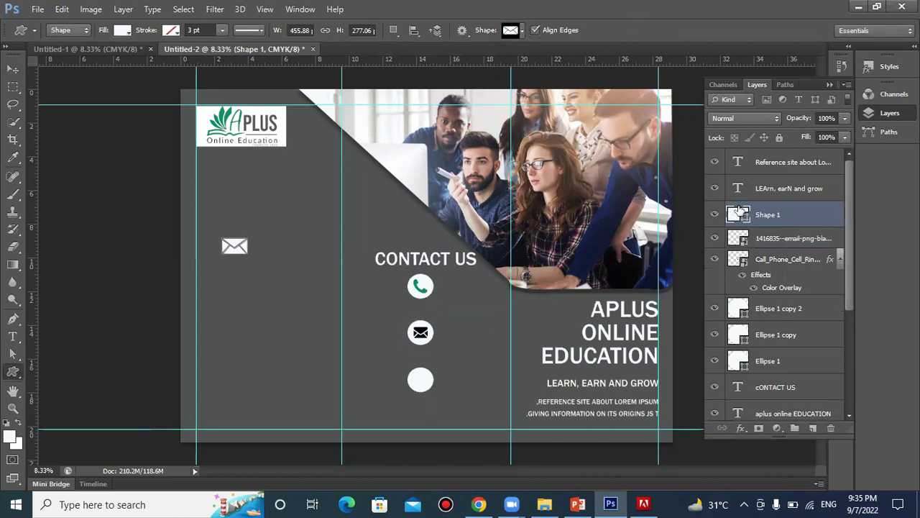
{"action": "key", "text": "Delete"}
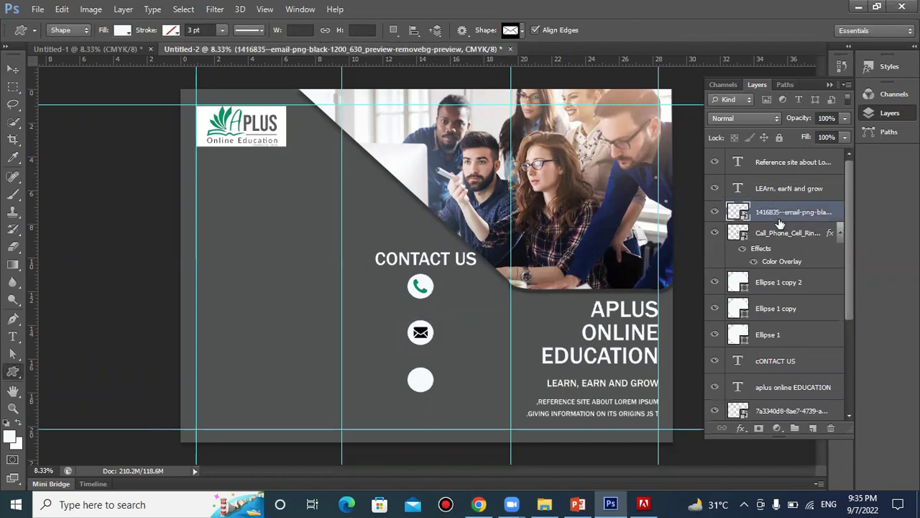
Copy the phone icon's green overlay style and paste it onto the email icon
{"action": "right_click", "coordinate": [798, 236]}
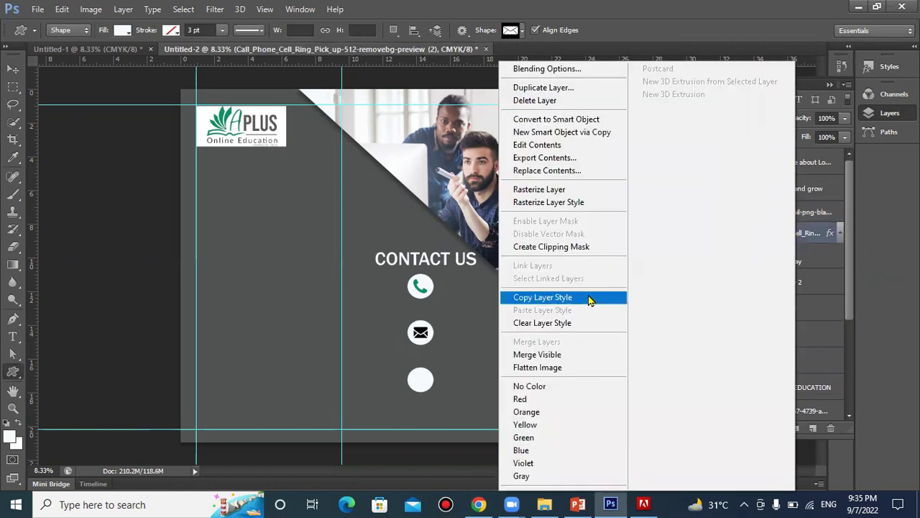
{"action": "left_click", "coordinate": [588, 297]}
{"action": "left_click", "coordinate": [791, 219]}
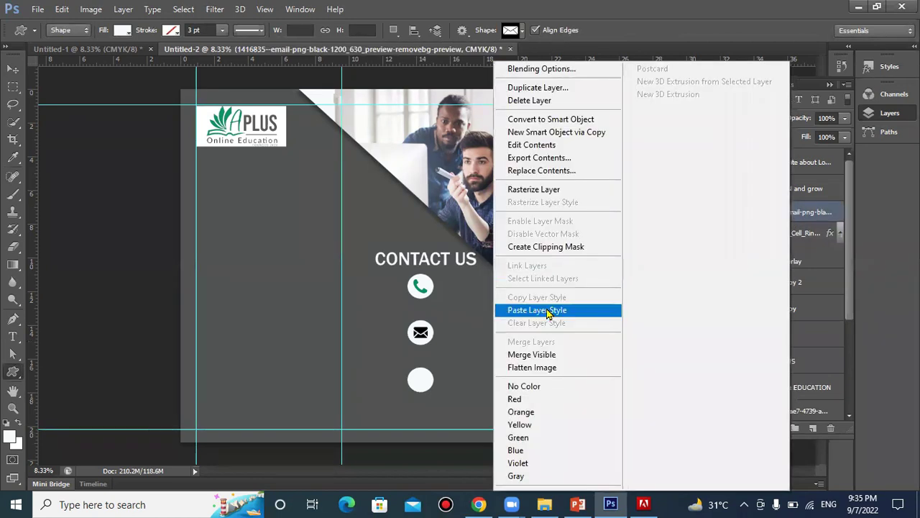
{"action": "left_click", "coordinate": [547, 309]}
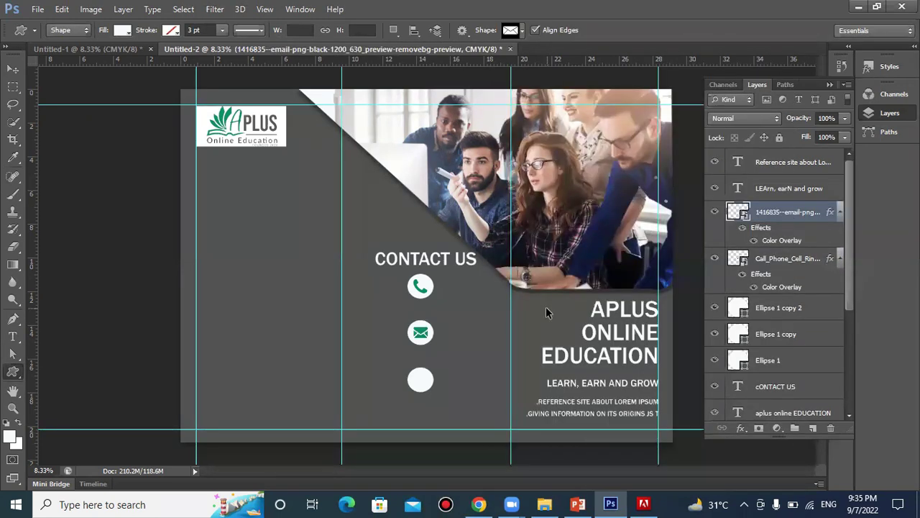
{"action": "key", "text": "ctrl+t"}
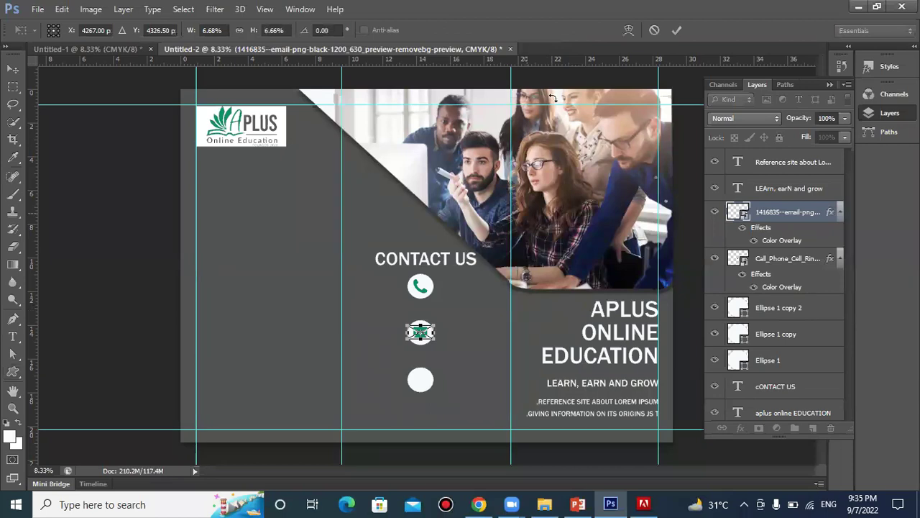
{"action": "left_click", "coordinate": [676, 31]}
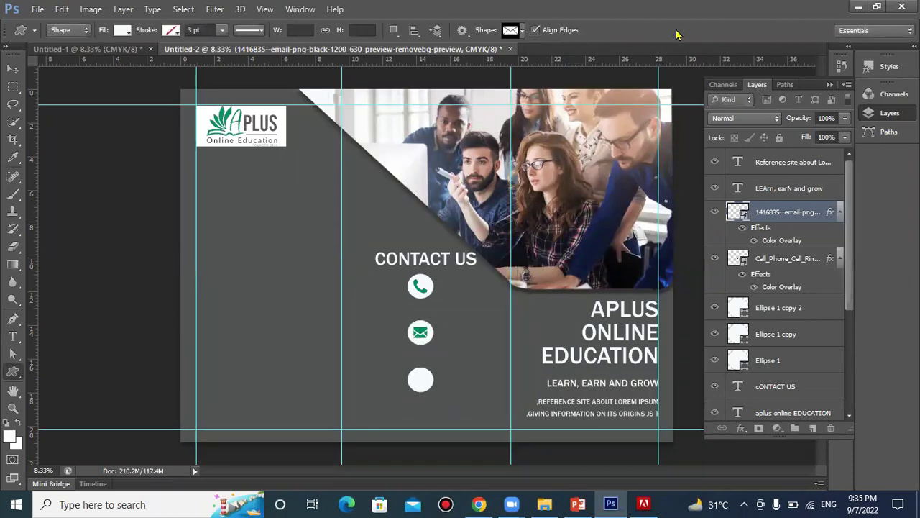
Dismiss the Print Settings dialog without printing
{"action": "left_click", "coordinate": [36, 10]}
{"action": "left_click", "coordinate": [35, 10]}
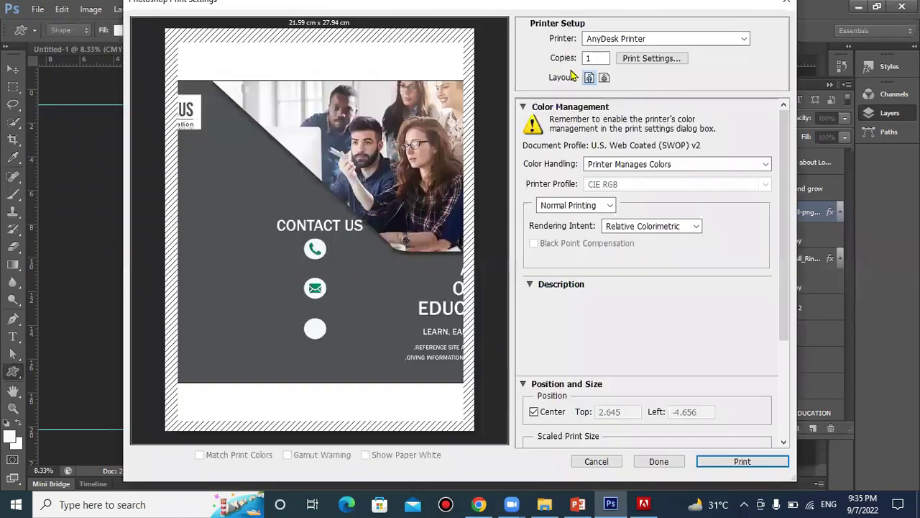
{"action": "left_click", "coordinate": [596, 460]}
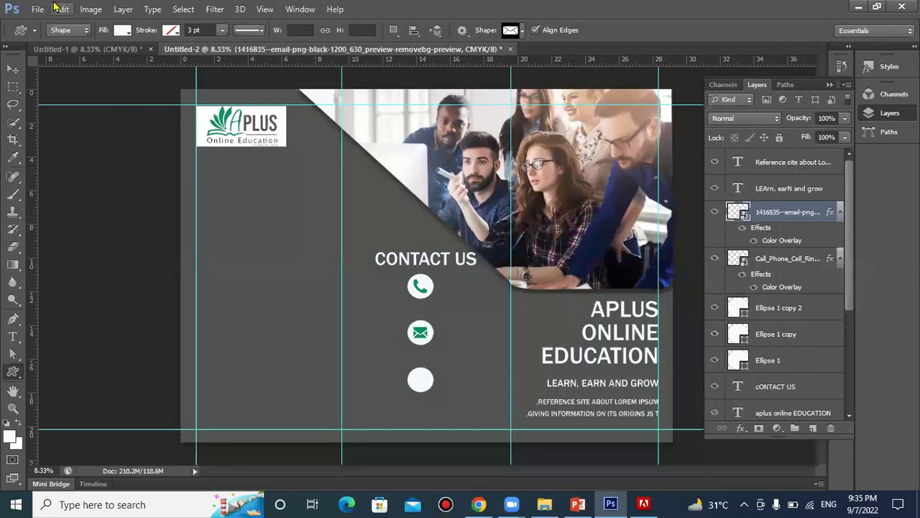
{"action": "left_click", "coordinate": [40, 8]}
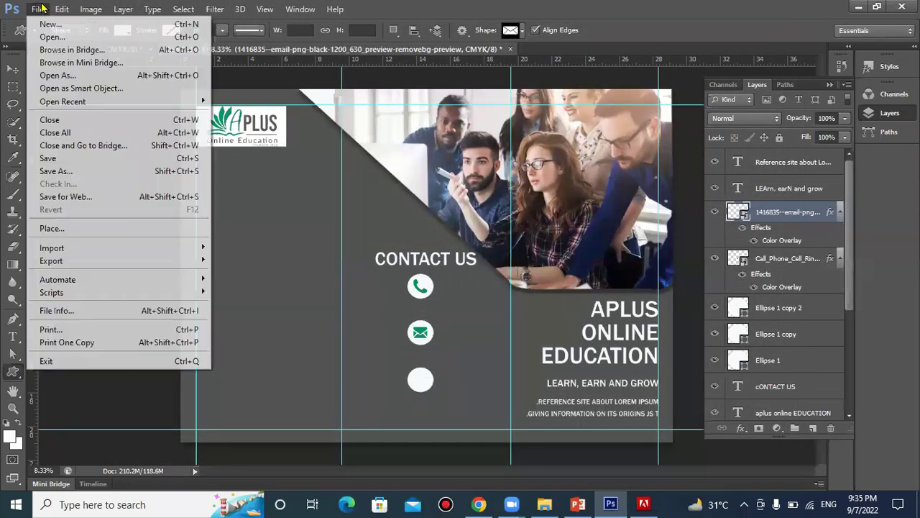
Place the globe image 1006771 at about 7% and move it onto the bottom circle
{"action": "left_click", "coordinate": [52, 229]}
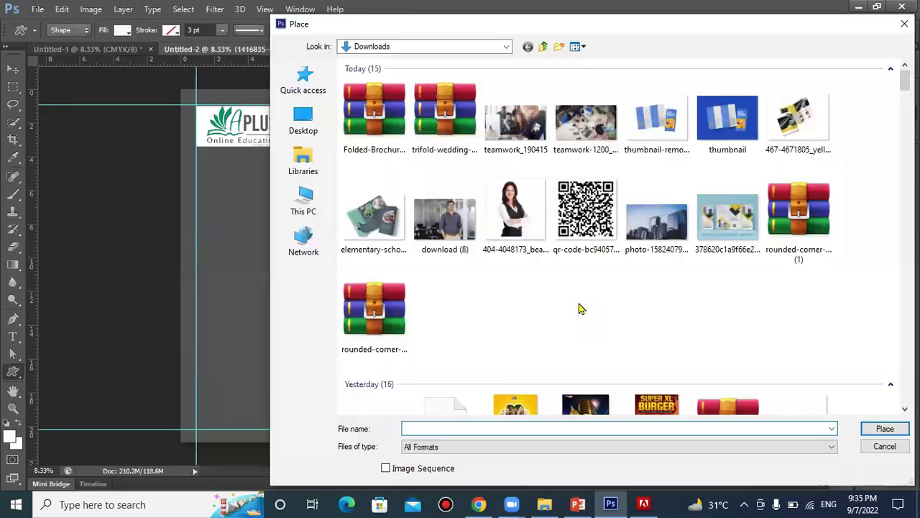
{"action": "scroll", "coordinate": [581, 308], "scroll_direction": "down", "scroll_amount": 5}
{"action": "scroll", "coordinate": [581, 308], "scroll_direction": "down", "scroll_amount": 5}
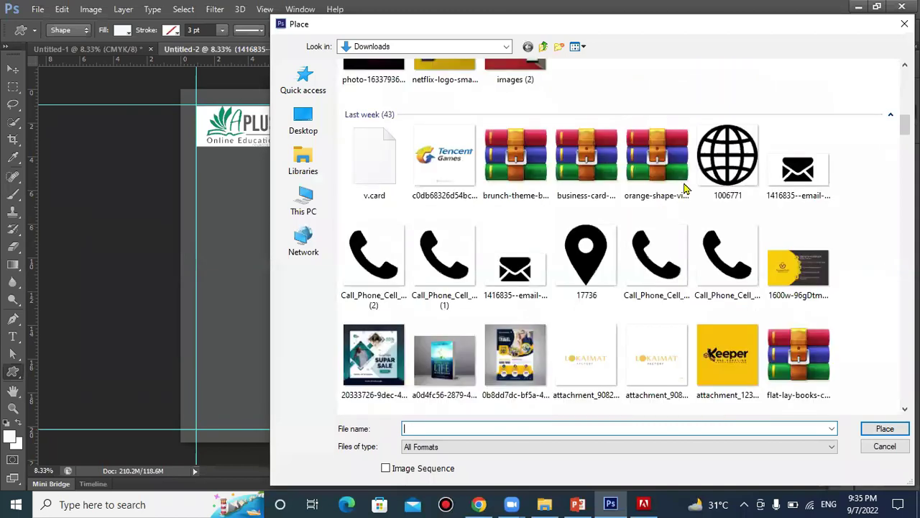
{"action": "double_click", "coordinate": [719, 166]}
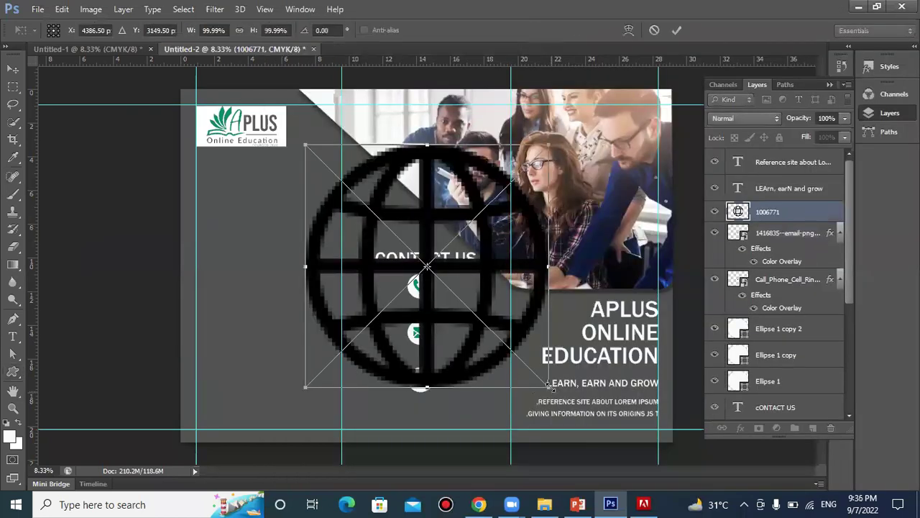
{"action": "left_click_drag", "start_coordinate": [549, 386], "coordinate": [468, 309]}
{"action": "left_click_drag", "start_coordinate": [440, 279], "coordinate": [440, 277]}
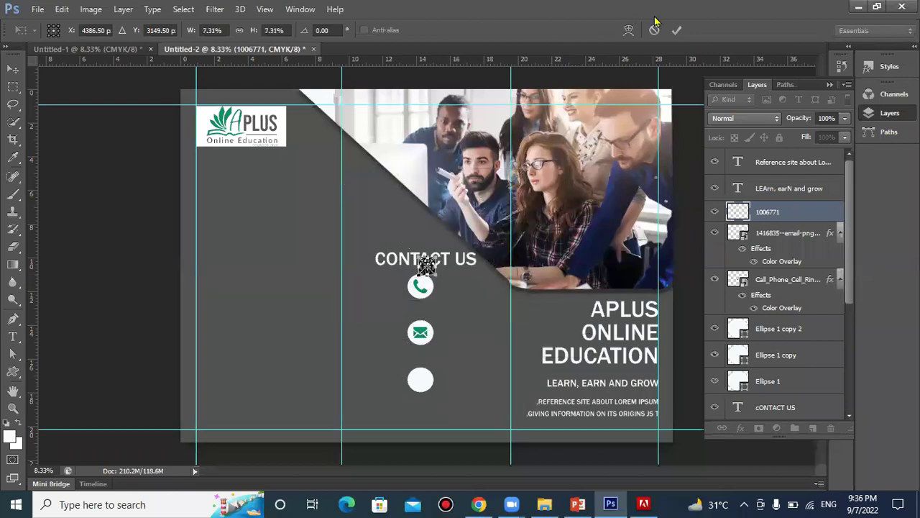
{"action": "left_click", "coordinate": [677, 30]}
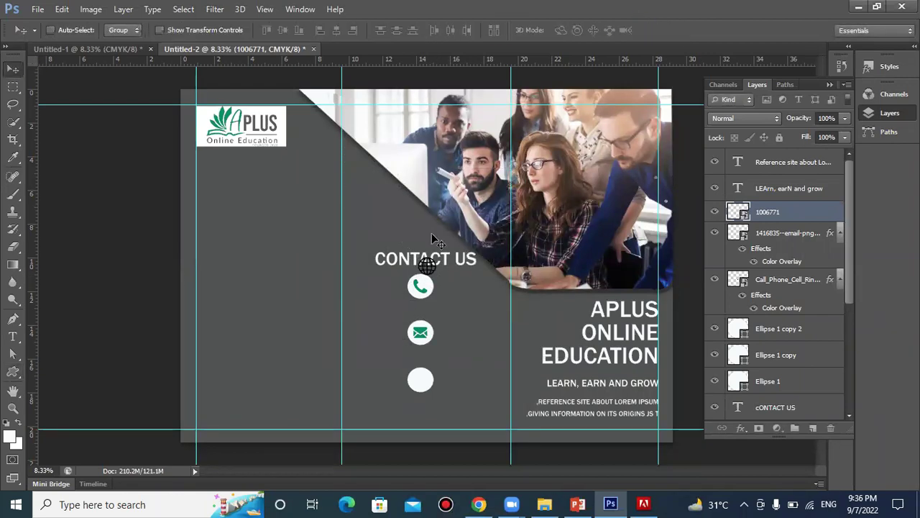
{"action": "left_click_drag", "start_coordinate": [423, 275], "coordinate": [423, 385]}
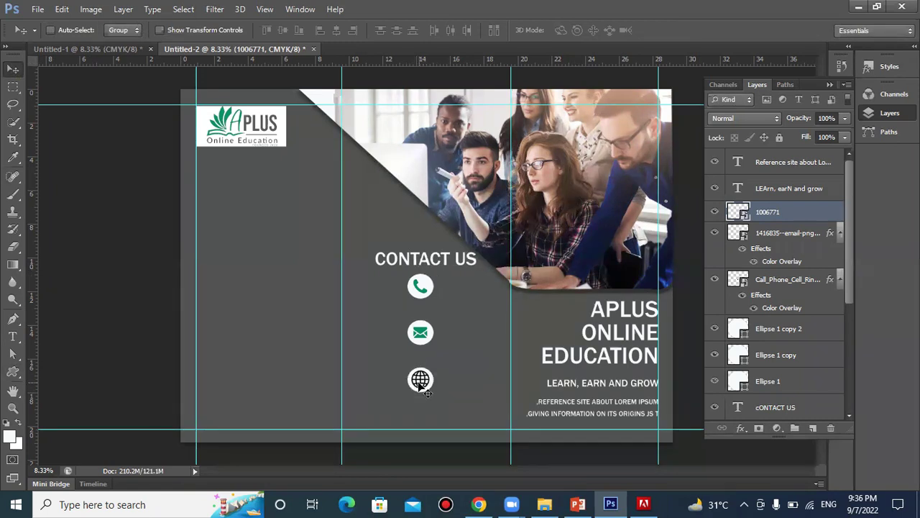
Shrink the globe slightly to fit the circle and paste the green overlay style onto it
{"action": "key", "text": "ctrl+t"}
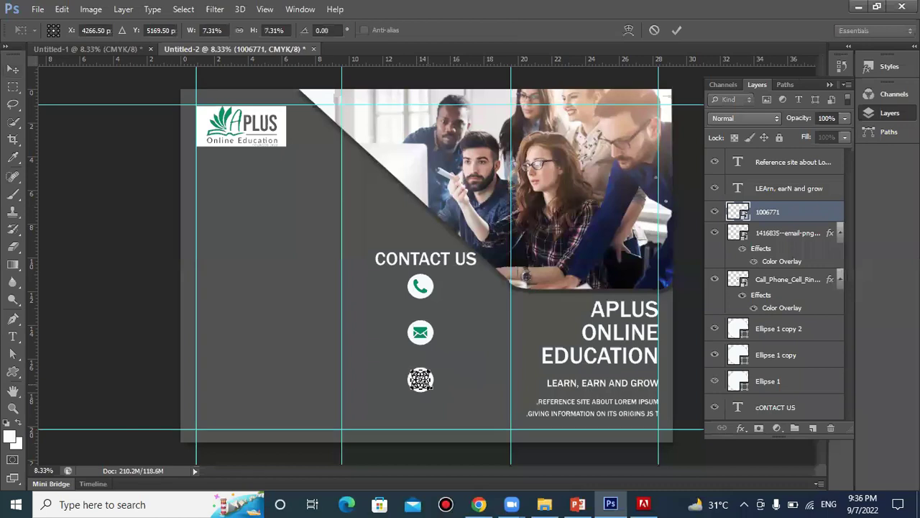
{"action": "left_click_drag", "start_coordinate": [433, 367], "coordinate": [435, 366]}
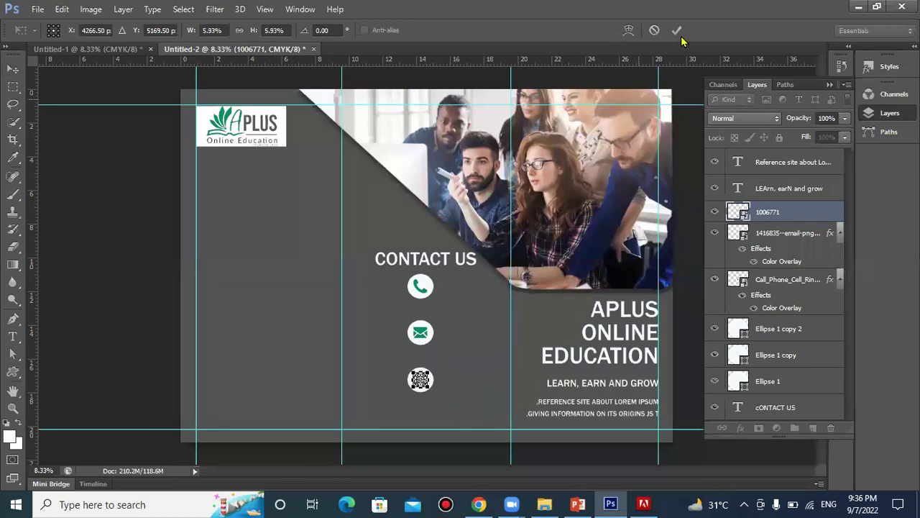
{"action": "right_click", "coordinate": [770, 221]}
{"action": "left_click", "coordinate": [550, 309]}
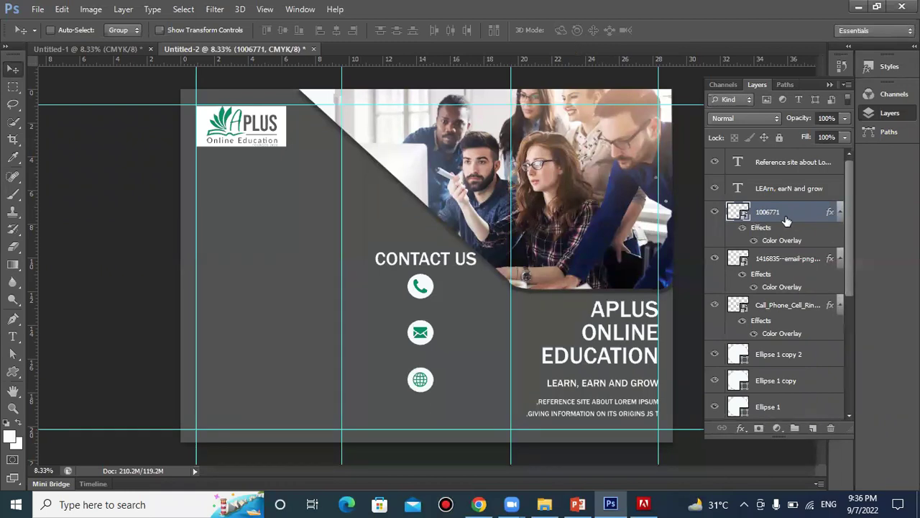
Move the 1006771 globe layer directly above Ellipse 1 copy 2, checking the stacking
{"action": "left_click_drag", "start_coordinate": [787, 220], "coordinate": [774, 340]}
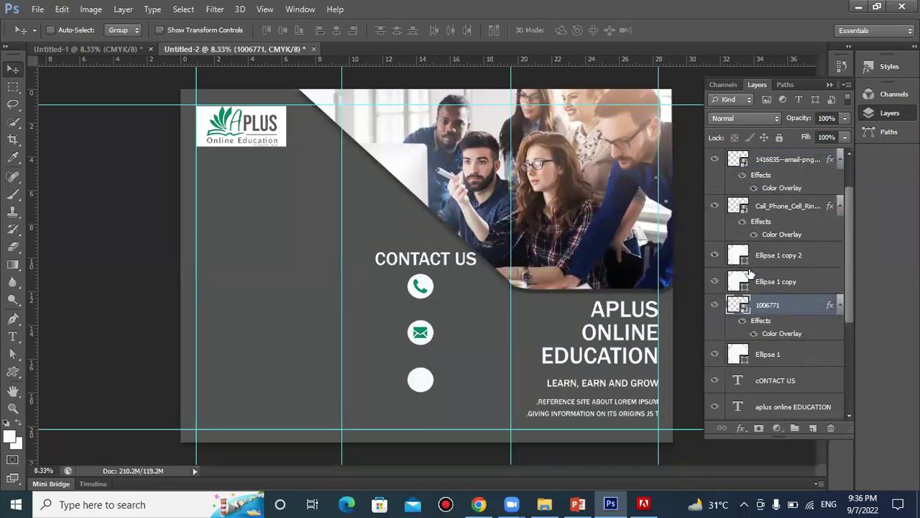
{"action": "left_click", "coordinate": [715, 253]}
{"action": "left_click", "coordinate": [715, 253]}
{"action": "left_click_drag", "start_coordinate": [789, 310], "coordinate": [782, 249]}
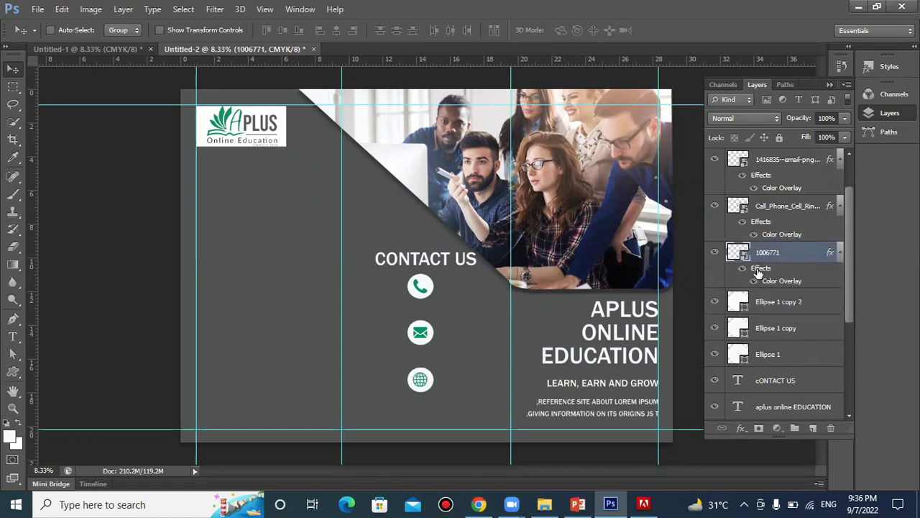
{"action": "left_click", "coordinate": [715, 302]}
{"action": "left_click", "coordinate": [715, 302]}
{"action": "left_click", "coordinate": [714, 328]}
{"action": "left_click", "coordinate": [715, 329]}
Stack the email layer above Ellipse 1 copy and the phone layer above Ellipse 1
{"action": "left_click_drag", "start_coordinate": [783, 160], "coordinate": [776, 313]}
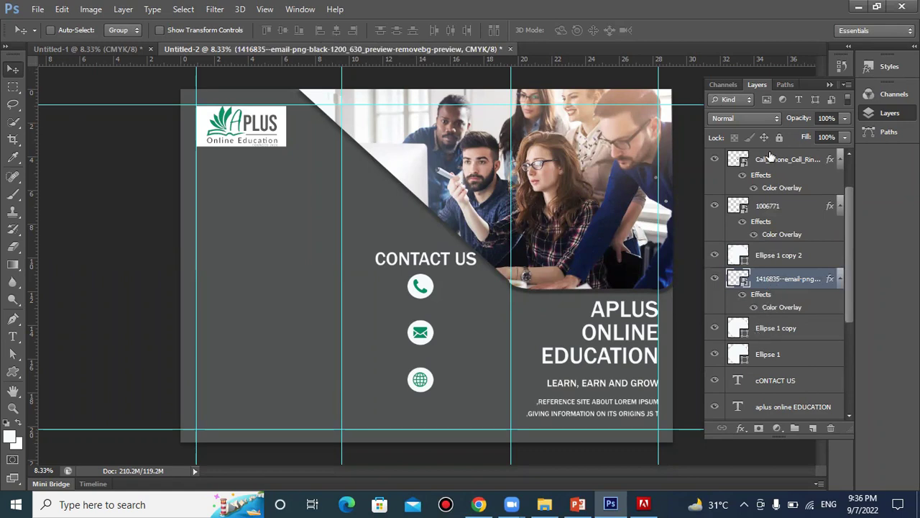
{"action": "left_click_drag", "start_coordinate": [774, 163], "coordinate": [771, 335]}
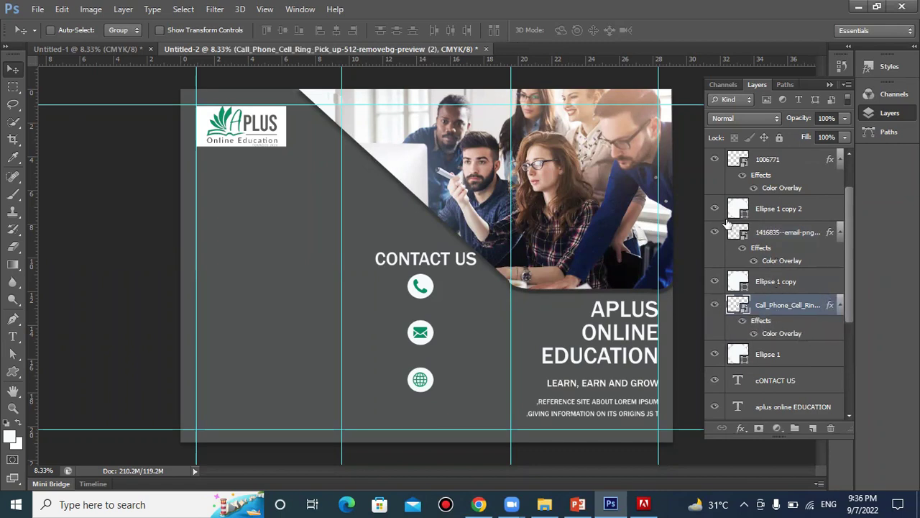
{"action": "left_click", "coordinate": [716, 233]}
{"action": "left_click", "coordinate": [716, 233]}
{"action": "left_click", "coordinate": [715, 209]}
{"action": "left_click", "coordinate": [714, 209]}
{"action": "left_click", "coordinate": [784, 205]}
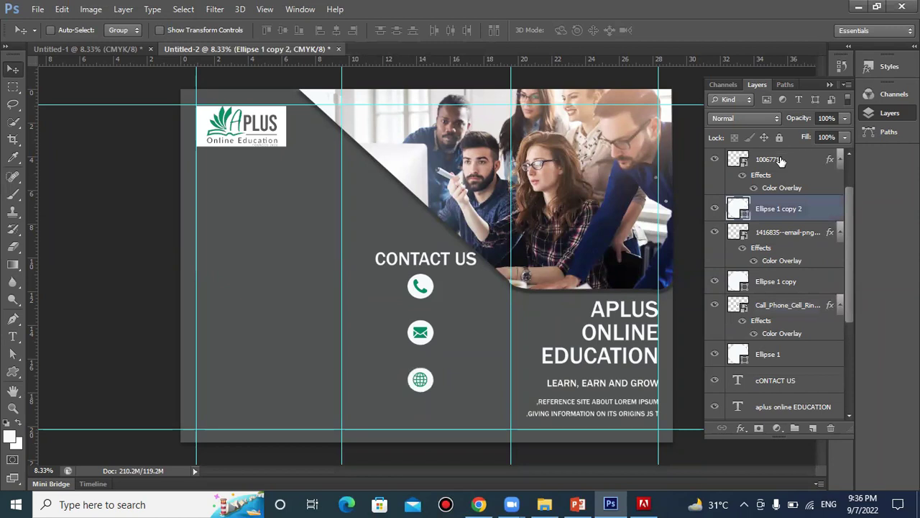
Nudge the globe and its white circle down together two steps
{"action": "left_click", "coordinate": [781, 159], "text": "ctrl"}
{"action": "key", "text": "ctrl+t"}
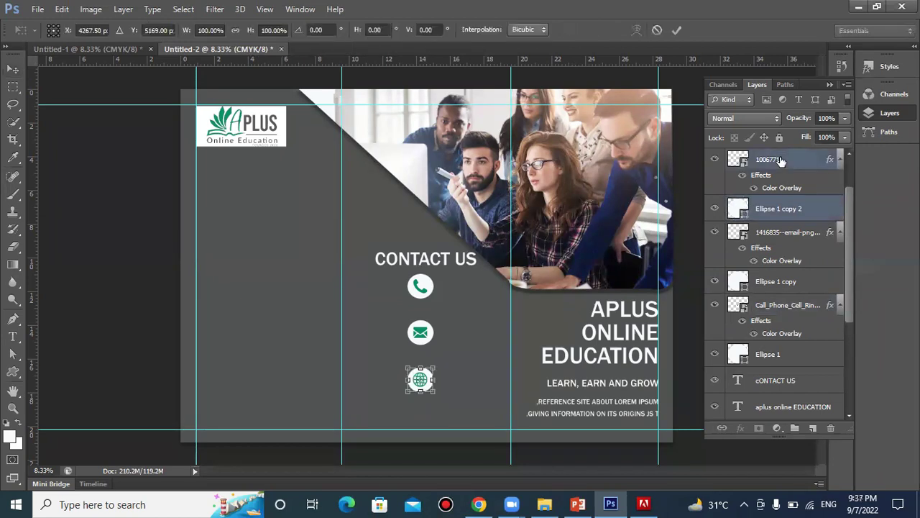
{"action": "key", "text": "Down"}
{"action": "key", "text": "Down"}
{"action": "key", "text": "Down"}
{"action": "key", "text": "Down"}
{"action": "key", "text": "Down"}
{"action": "key", "text": "Down"}
{"action": "key", "text": "Down"}
{"action": "key", "text": "Down"}
{"action": "key", "text": "Down"}
{"action": "key", "text": "Down"}
{"action": "key", "text": "Down"}
{"action": "key", "text": "Down"}
{"action": "key", "text": "Down"}
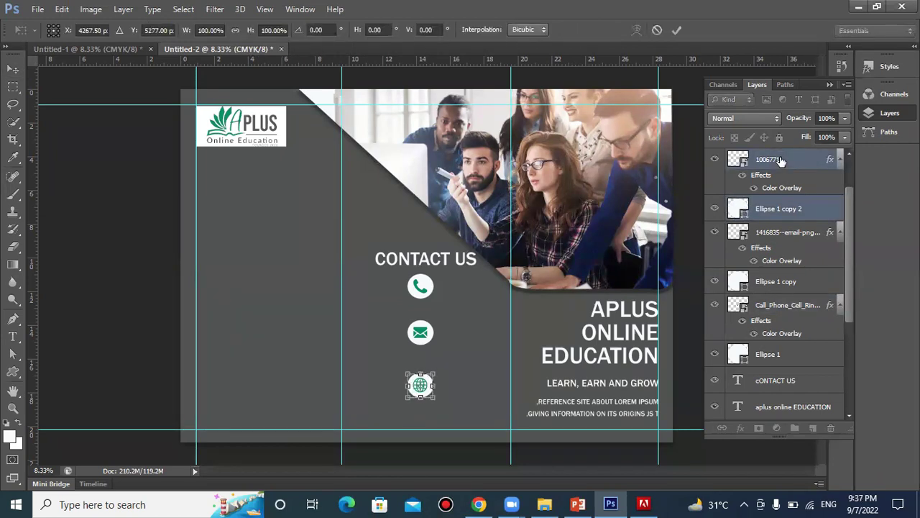
{"action": "key", "text": "Down"}
{"action": "key", "text": "Down"}
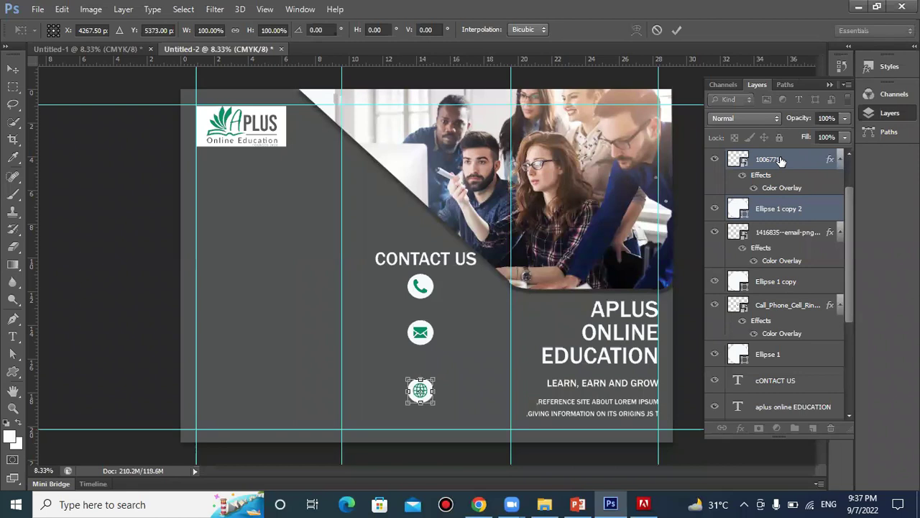
{"action": "left_click", "coordinate": [677, 29]}
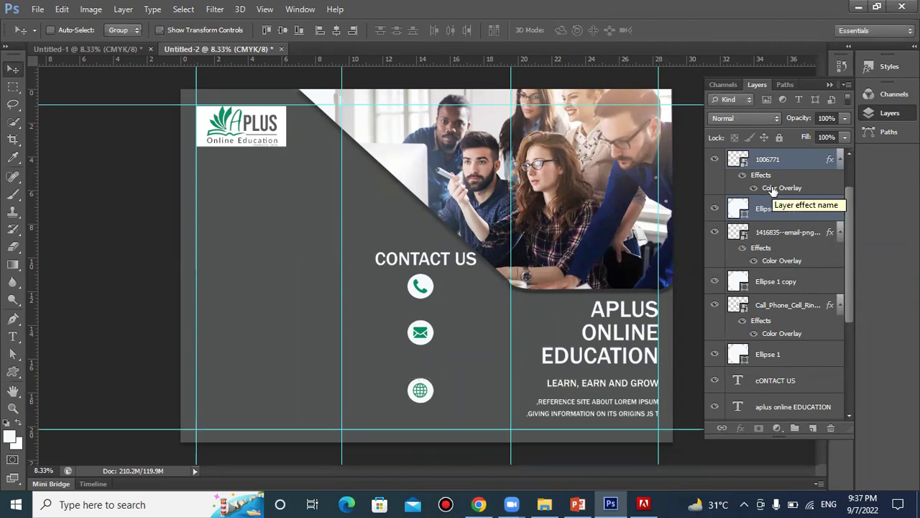
Nudge the email icon and its circle down slightly, then start a new text layer beside the icons
{"action": "left_click", "coordinate": [789, 246]}
{"action": "left_click", "coordinate": [786, 281], "text": "ctrl"}
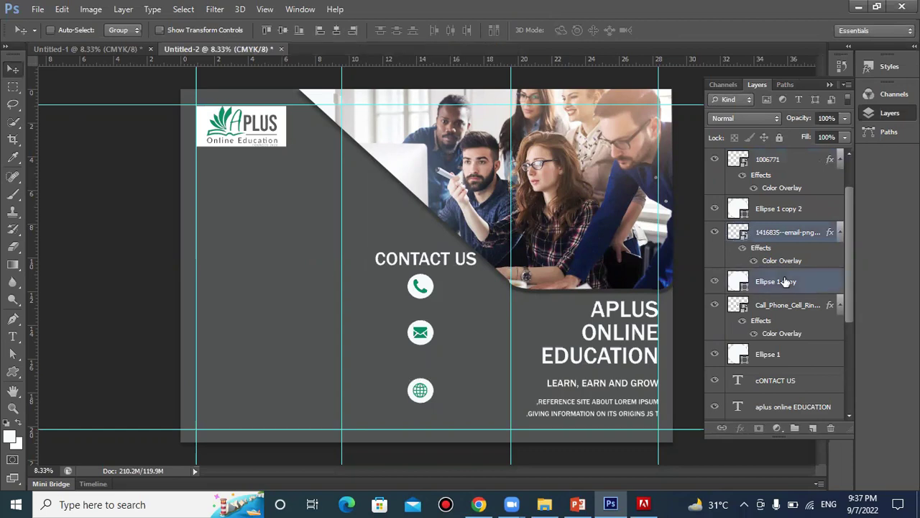
{"action": "key", "text": "ctrl+t"}
{"action": "key", "text": "Down"}
{"action": "key", "text": "Down"}
{"action": "key", "text": "Down"}
{"action": "key", "text": "Down"}
{"action": "key", "text": "Down"}
{"action": "key", "text": "Down"}
{"action": "key", "text": "Down"}
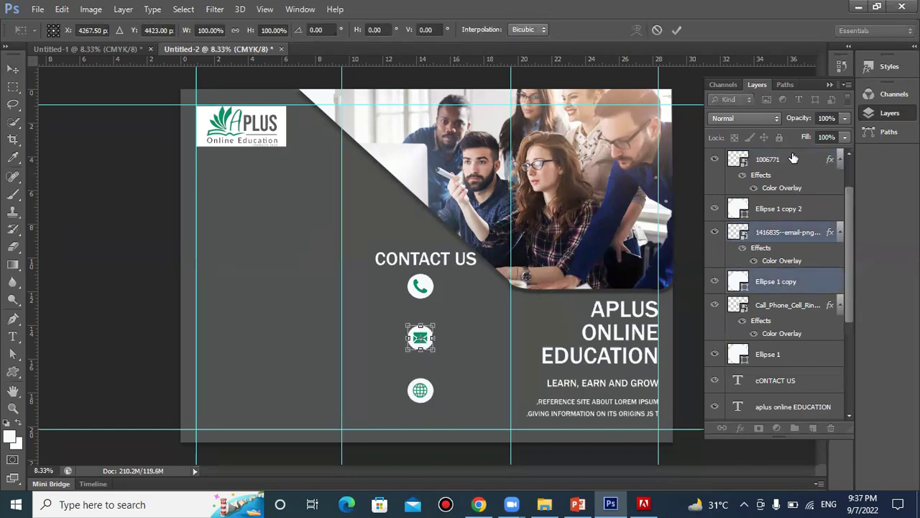
{"action": "left_click", "coordinate": [677, 30]}
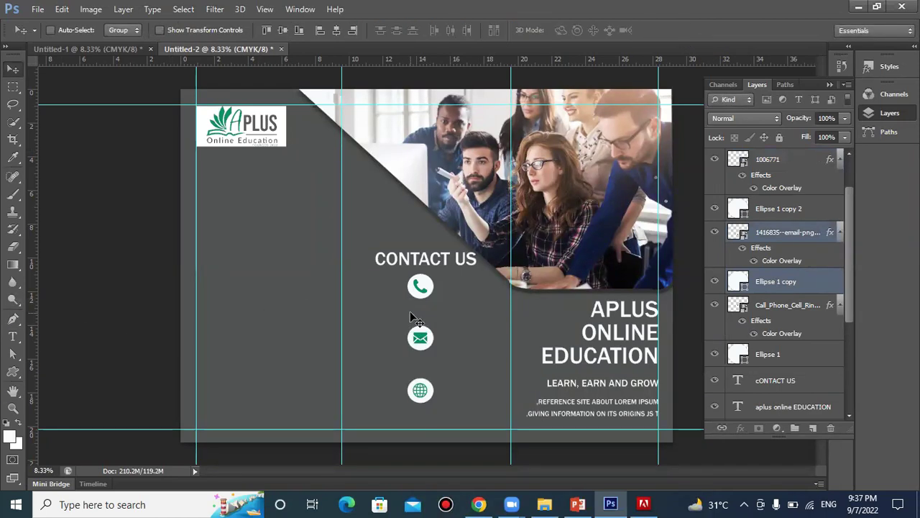
{"action": "left_click", "coordinate": [13, 335]}
{"action": "left_click", "coordinate": [377, 314]}
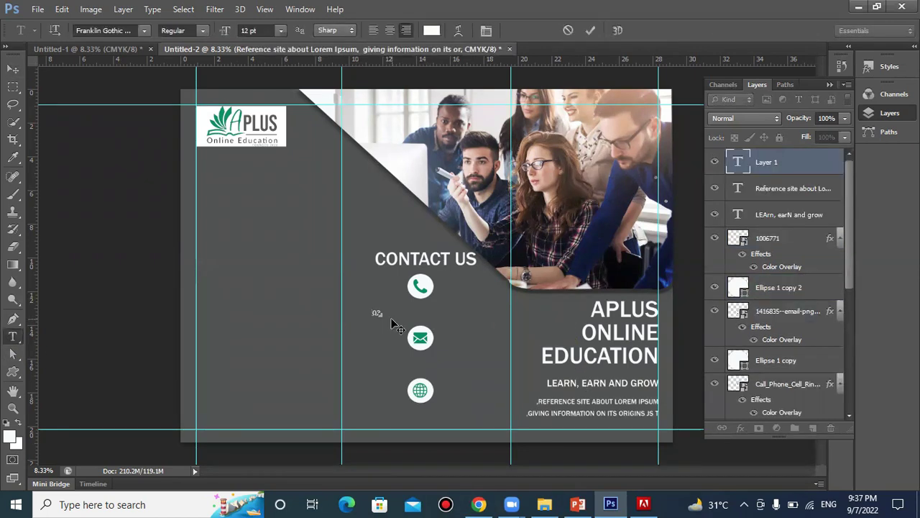
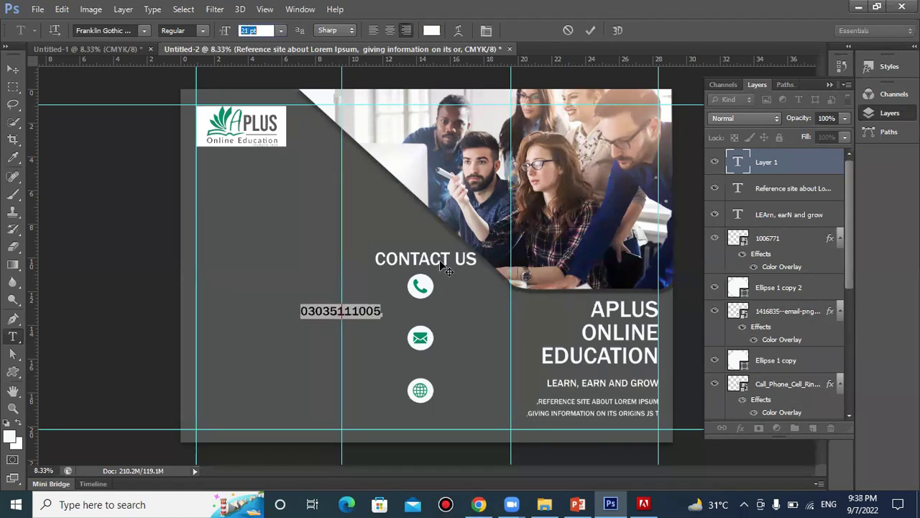
Set the phone number text to 18 pt and commit it
{"action": "type", "text": "18"}
{"action": "key", "text": "Return"}
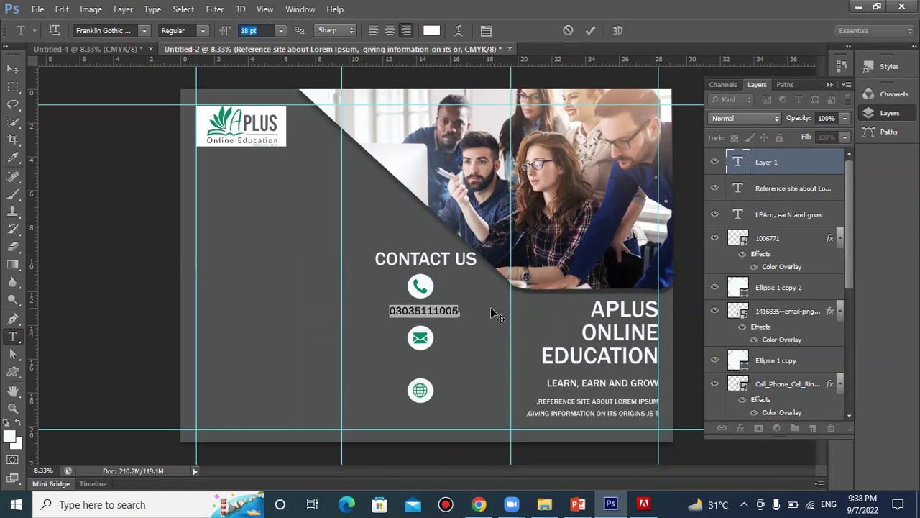
{"action": "left_click", "coordinate": [590, 31]}
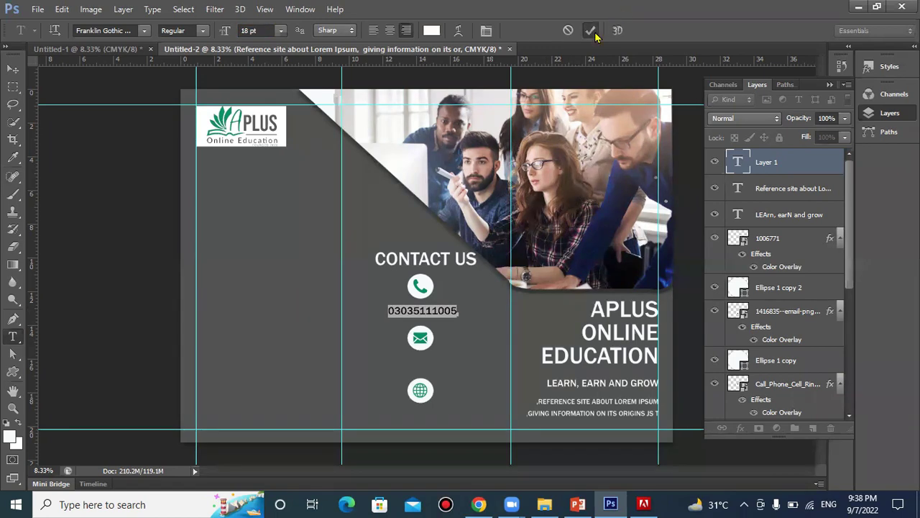
Add an APLUS online address line under the envelope icon, position it, and commit
{"action": "left_click", "coordinate": [378, 363]}
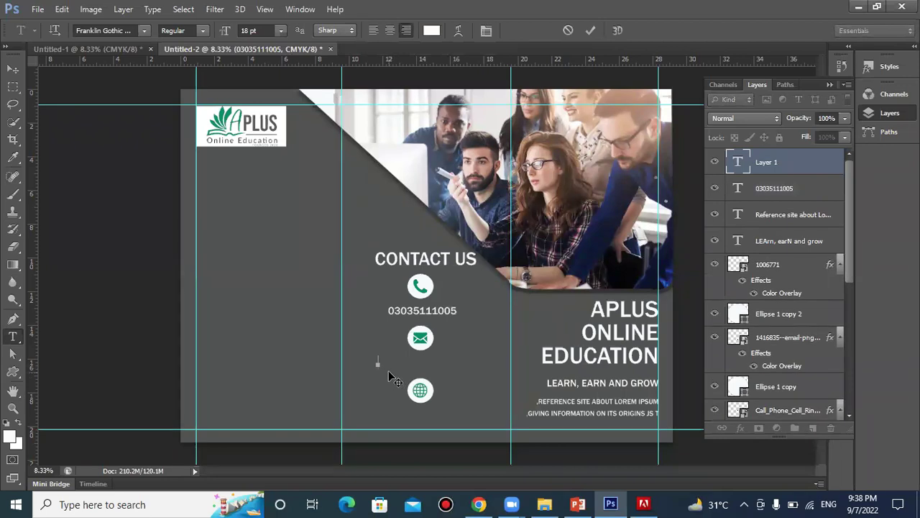
{"action": "type", "text": "APLUS"}
{"action": "key", "text": "BackSpace"}
{"action": "key", "text": "BackSpace"}
{"action": "key", "text": "BackSpace"}
{"action": "left_click", "coordinate": [486, 30]}
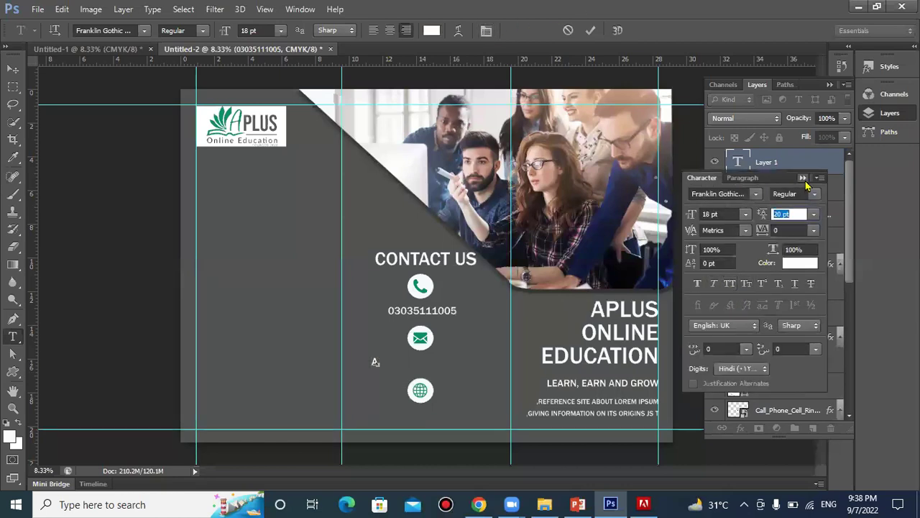
{"action": "left_click", "coordinate": [803, 179]}
{"action": "type", "text": "P"}
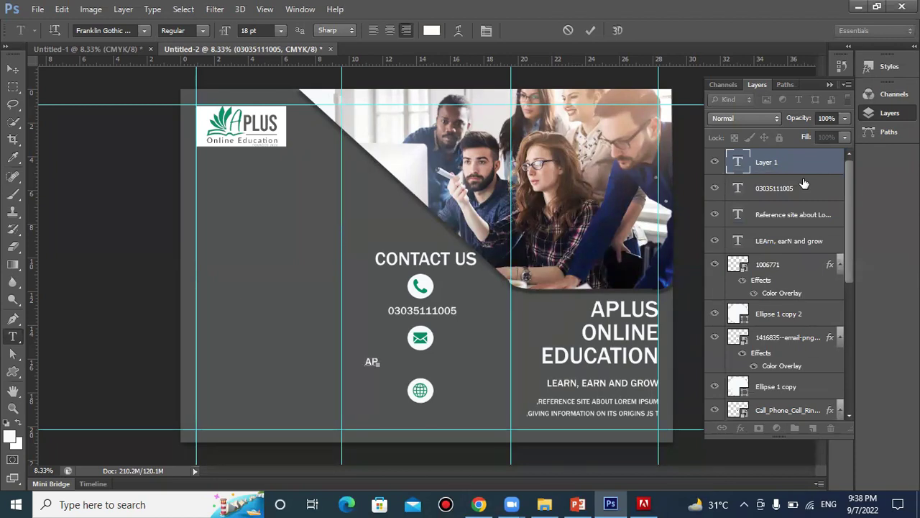
{"action": "type", "text": "Plus"}
{"action": "key", "text": "Home"}
{"action": "type", "text": "ONLINE"}
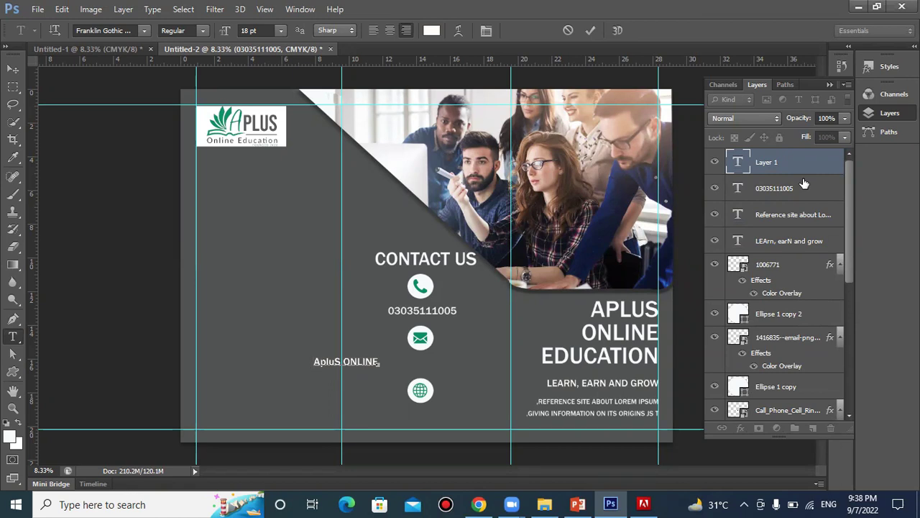
{"action": "key", "text": "Delete"}
{"action": "key", "text": "Delete"}
{"action": "key", "text": "Delete"}
{"action": "key", "text": "Delete"}
{"action": "key", "text": "Delete"}
{"action": "key", "text": "Delete"}
{"action": "key", "text": "Delete"}
{"action": "key", "text": "Delete"}
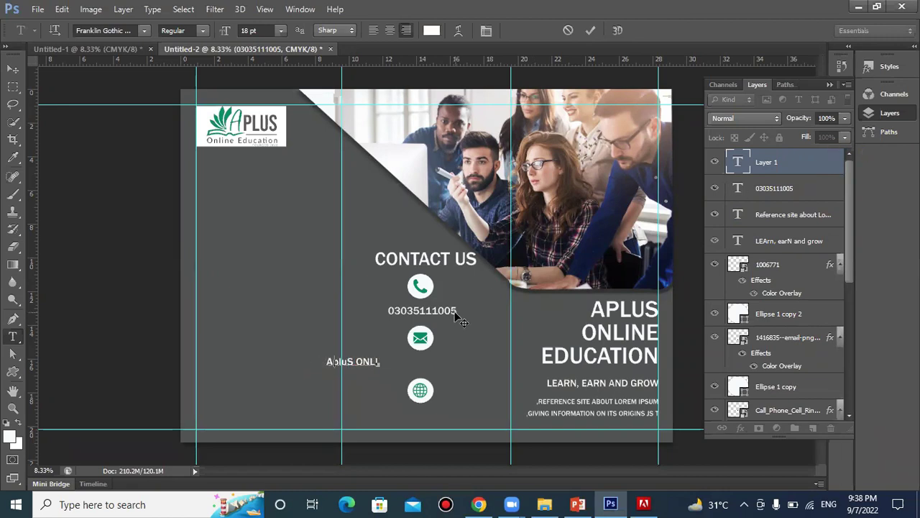
{"action": "type", "text": "ONLINEE"}
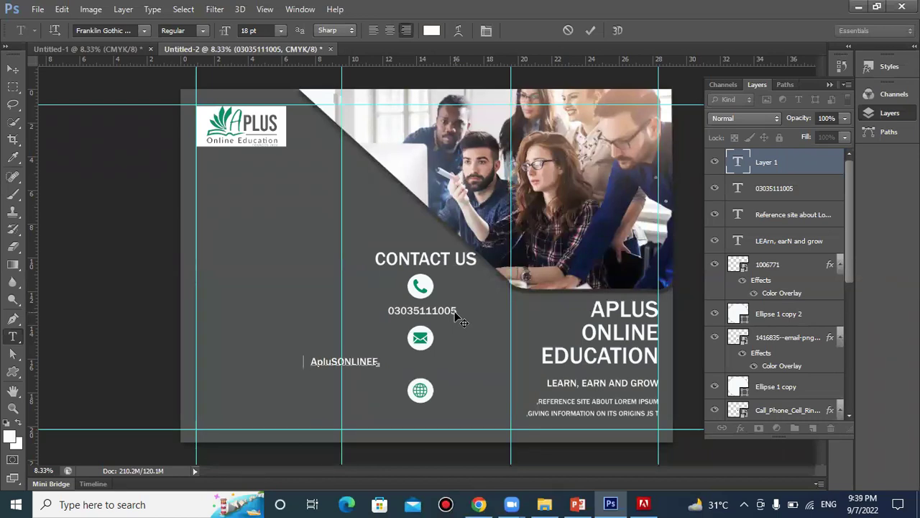
{"action": "type", "text": "D.CM"}
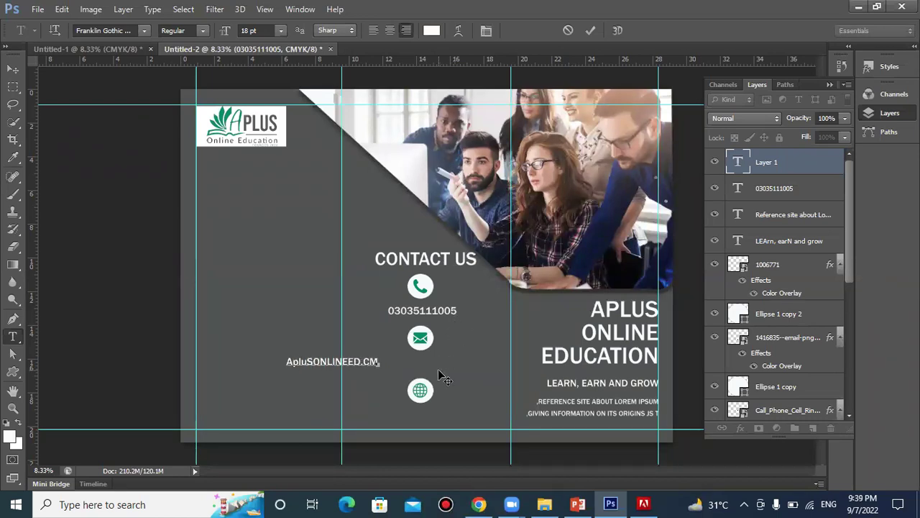
{"action": "left_click_drag", "start_coordinate": [438, 376], "coordinate": [532, 380]}
{"action": "left_click", "coordinate": [590, 30]}
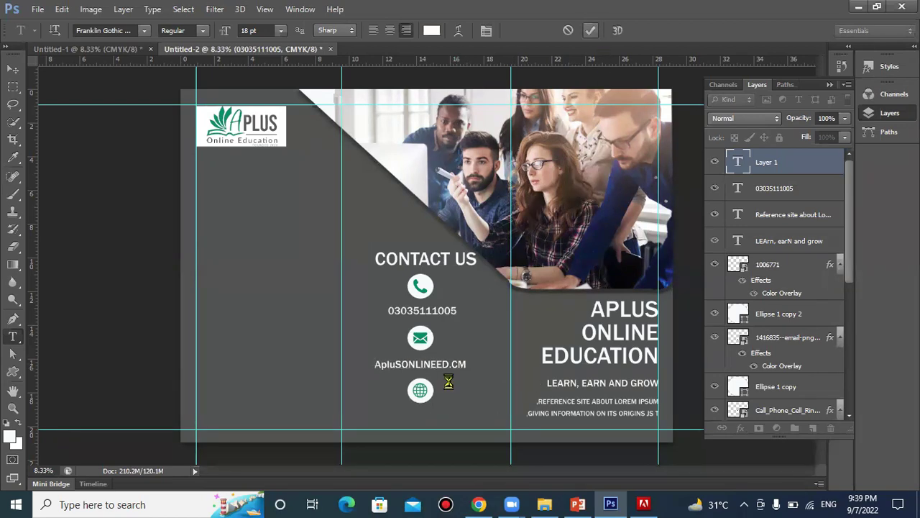
Add the e-mail address line centred under the globe icon and commit it
{"action": "left_click", "coordinate": [384, 411]}
{"action": "left_click_drag", "start_coordinate": [393, 426], "coordinate": [486, 430]}
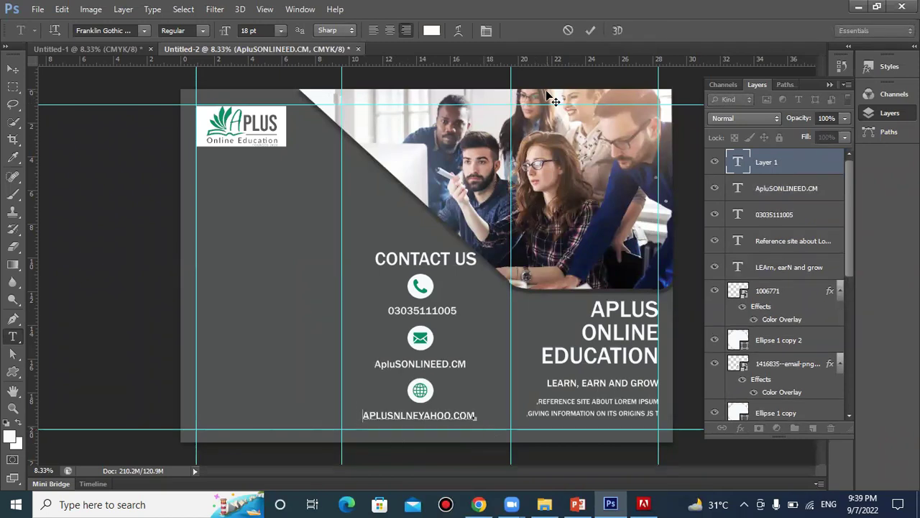
{"action": "left_click", "coordinate": [591, 32]}
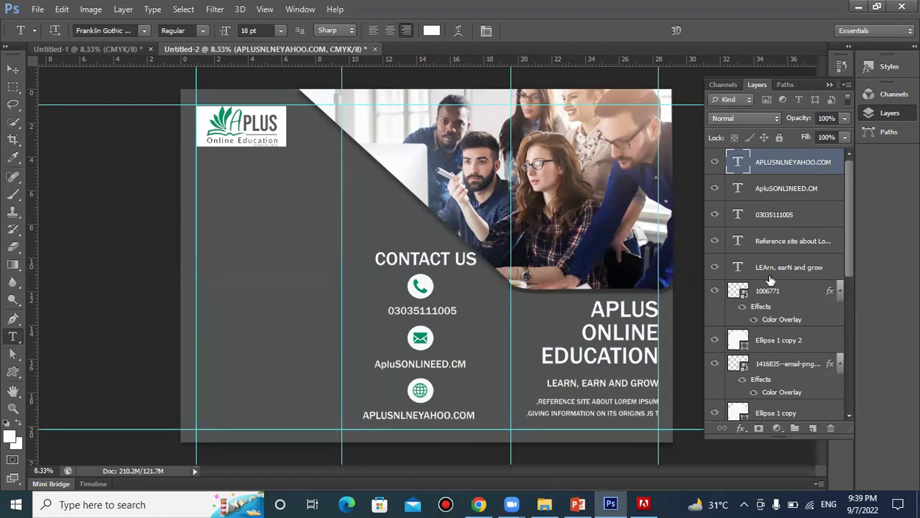
{"action": "scroll", "coordinate": [802, 213], "scroll_direction": "down", "scroll_amount": 5}
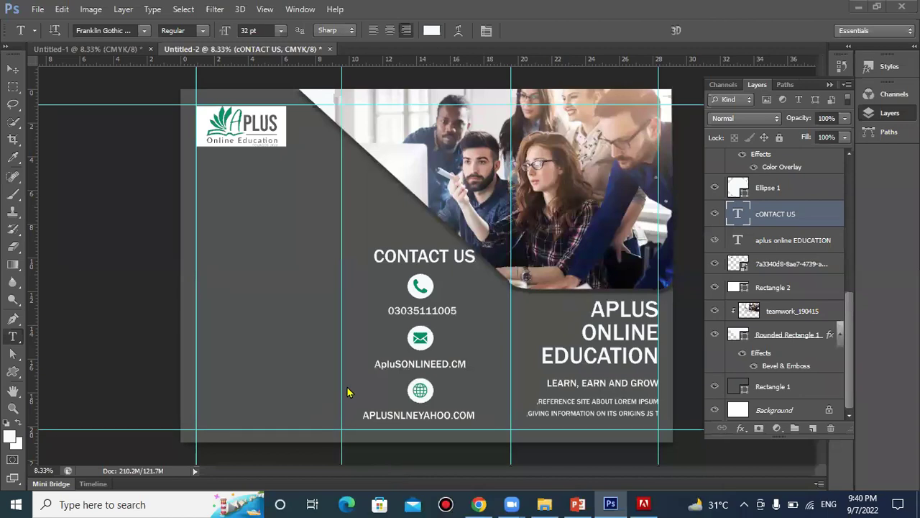
{"action": "left_click", "coordinate": [12, 373]}
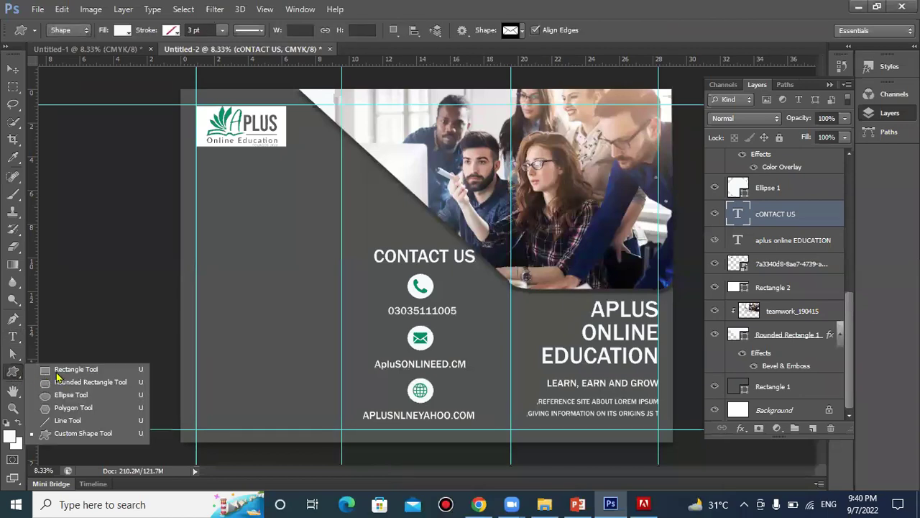
Draw a white rectangle at the lower left, rotate it 28.04°, and stretch it across the corner
{"action": "left_click", "coordinate": [60, 377]}
{"action": "left_click_drag", "start_coordinate": [165, 343], "coordinate": [317, 464]}
{"action": "left_click_drag", "start_coordinate": [317, 465], "coordinate": [312, 377]}
{"action": "left_click_drag", "start_coordinate": [327, 445], "coordinate": [342, 453]}
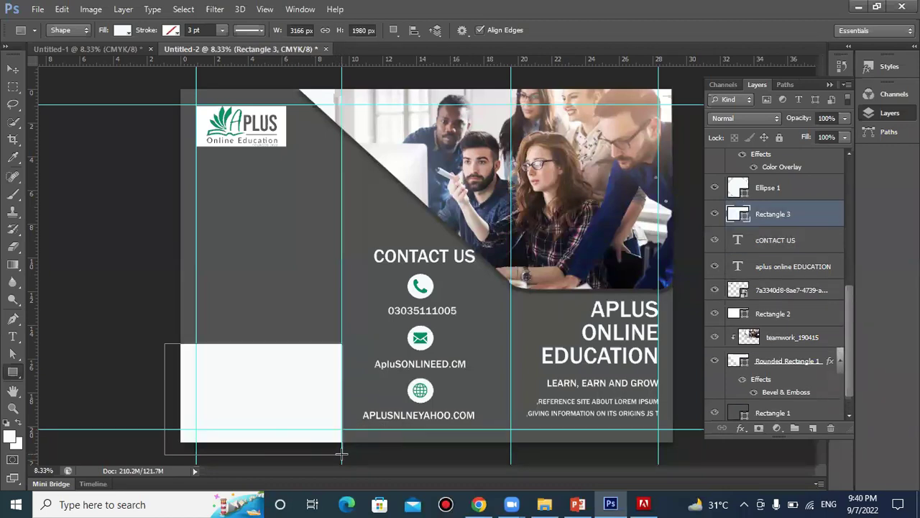
{"action": "key", "text": "ctrl+t"}
{"action": "left_click_drag", "start_coordinate": [351, 320], "coordinate": [335, 387]}
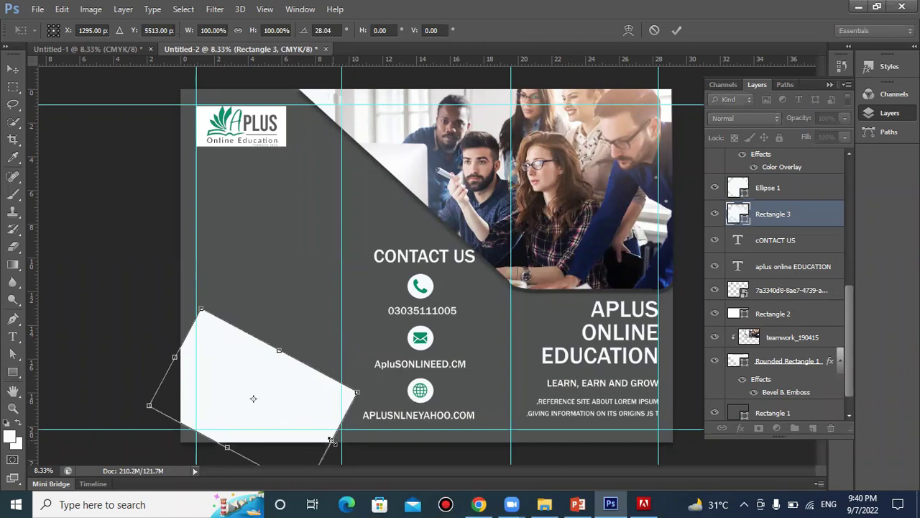
{"action": "left_click_drag", "start_coordinate": [332, 440], "coordinate": [365, 457]}
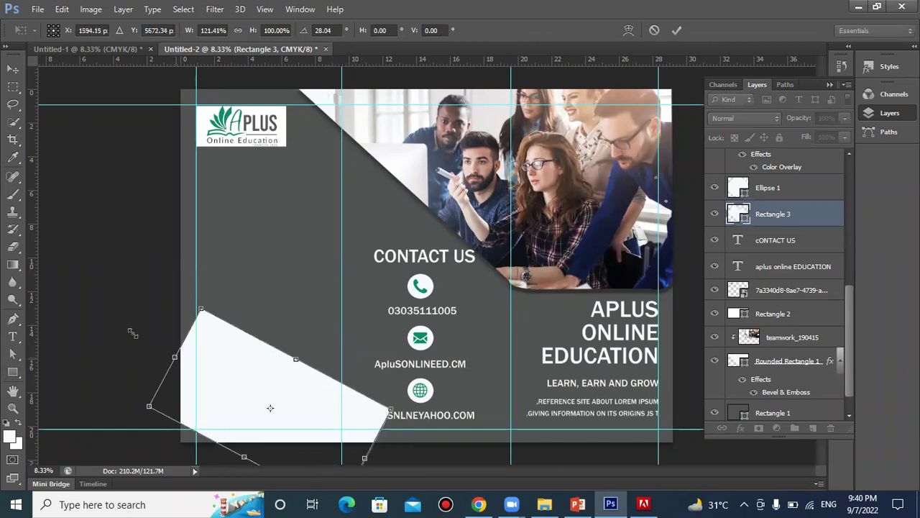
{"action": "left_click_drag", "start_coordinate": [133, 334], "coordinate": [50, 291]}
{"action": "left_click_drag", "start_coordinate": [220, 354], "coordinate": [226, 397]}
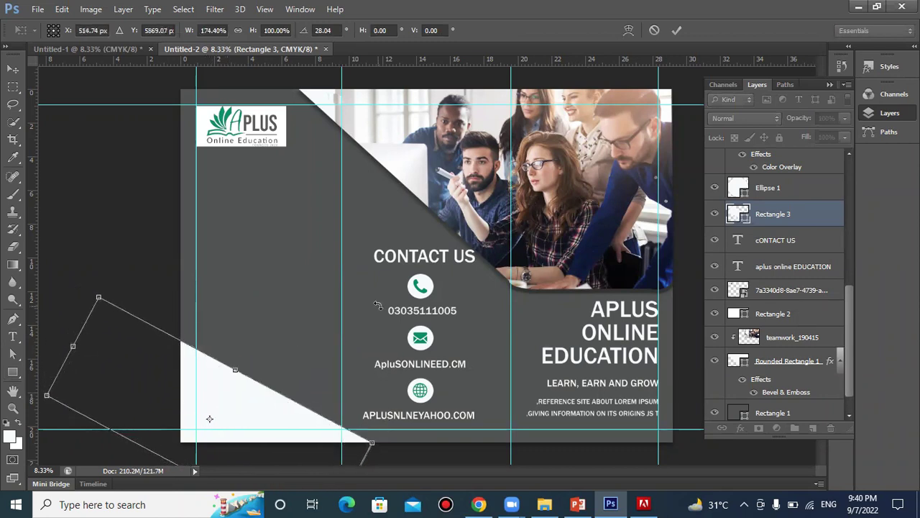
{"action": "left_click", "coordinate": [677, 31]}
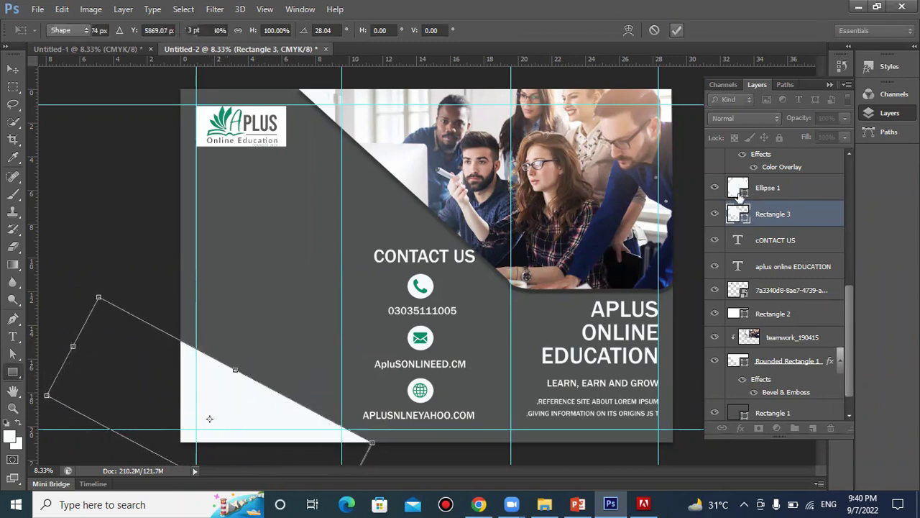
Fill the rectangle with the brochure's dark grey and give it a white outline
{"action": "double_click", "coordinate": [745, 218]}
{"action": "left_click", "coordinate": [302, 243]}
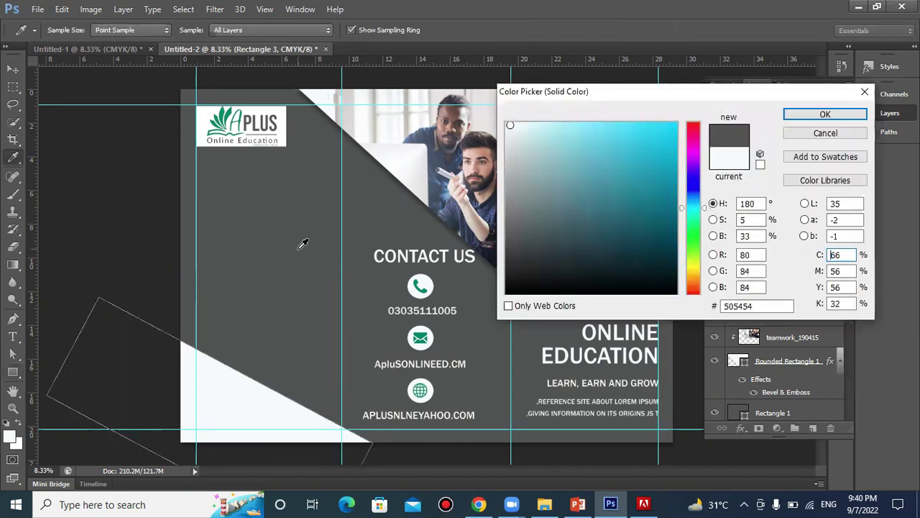
{"action": "left_click", "coordinate": [792, 114]}
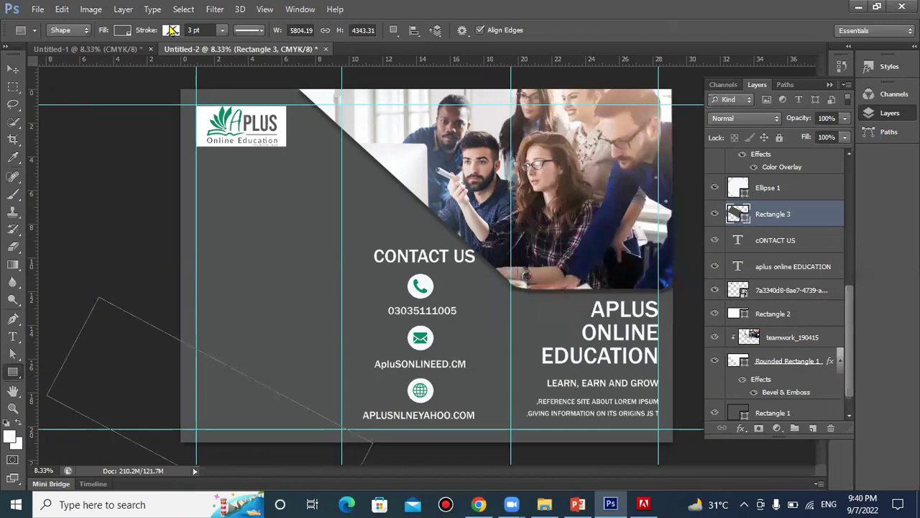
{"action": "left_click", "coordinate": [171, 30]}
{"action": "left_click", "coordinate": [128, 93]}
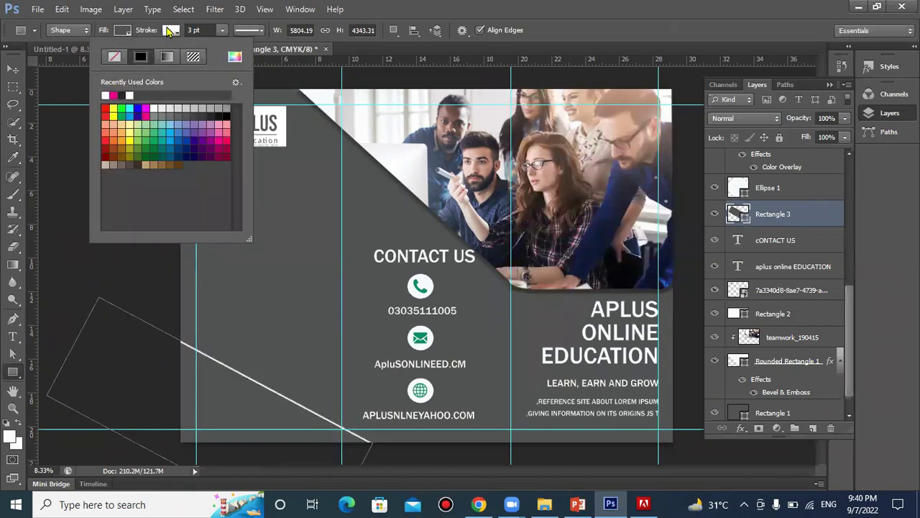
Raise the outline thickness through 5, 7, 8 and 10 up to 15 pt
{"action": "left_click", "coordinate": [190, 31]}
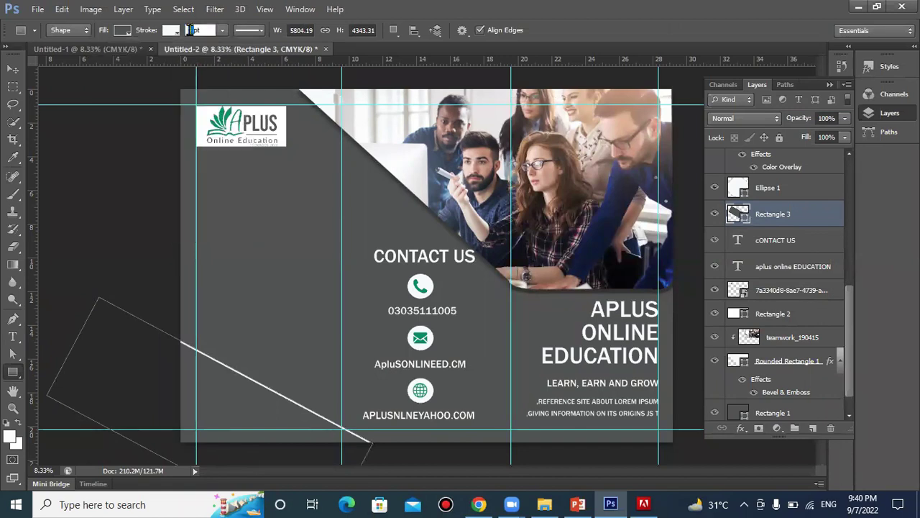
{"action": "type", "text": "5"}
{"action": "key", "text": "Return"}
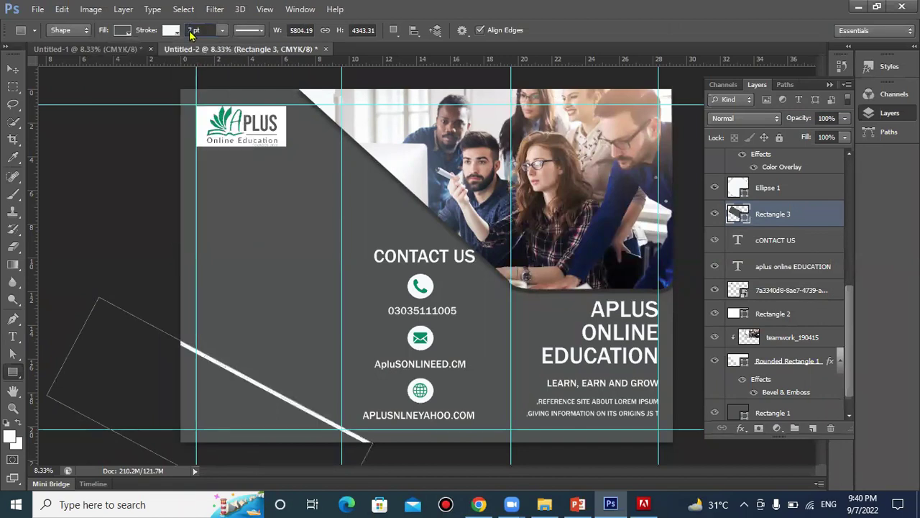
{"action": "type", "text": "7"}
{"action": "key", "text": "Return"}
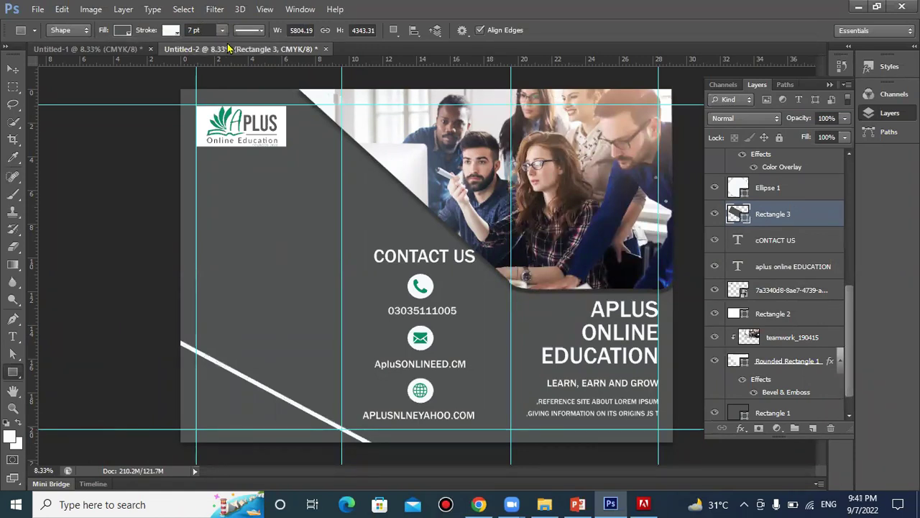
{"action": "left_click", "coordinate": [190, 30]}
{"action": "type", "text": "8"}
{"action": "key", "text": "Return"}
{"action": "left_click", "coordinate": [193, 30]}
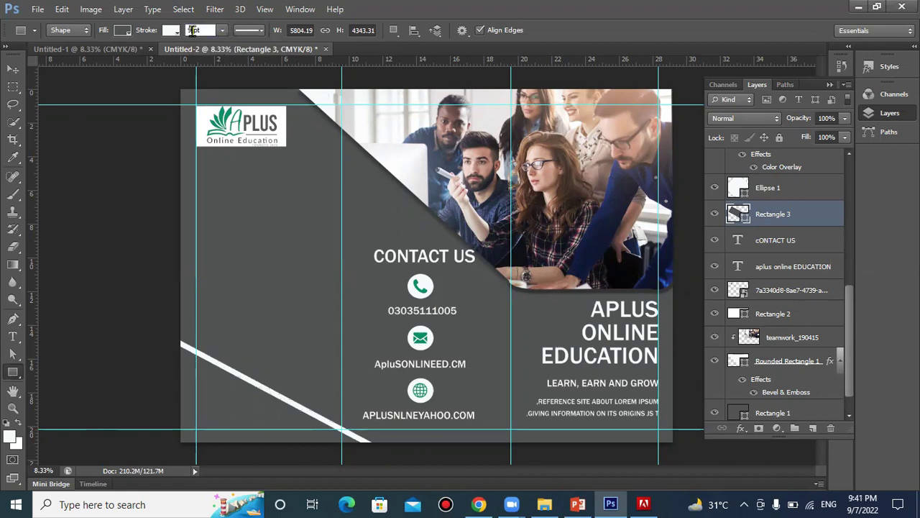
{"action": "type", "text": "10"}
{"action": "key", "text": "Return"}
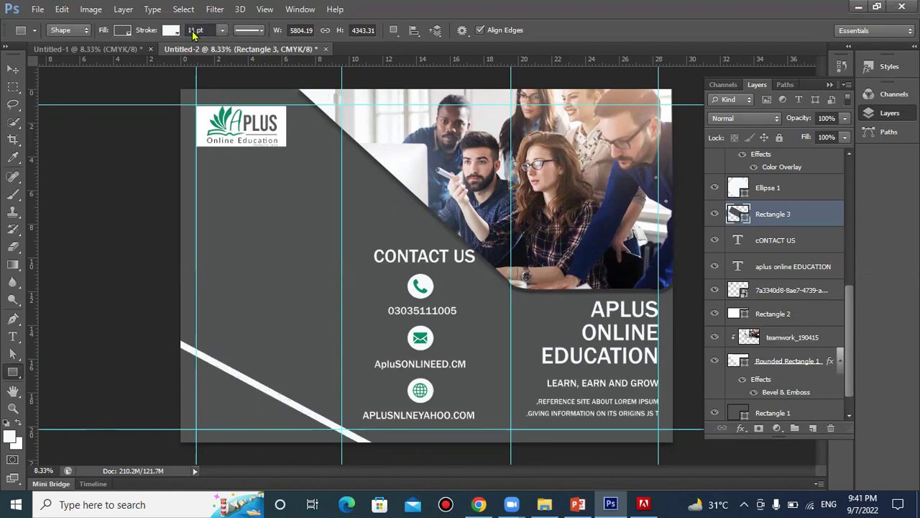
{"action": "left_click", "coordinate": [193, 30]}
{"action": "type", "text": "15"}
{"action": "key", "text": "Return"}
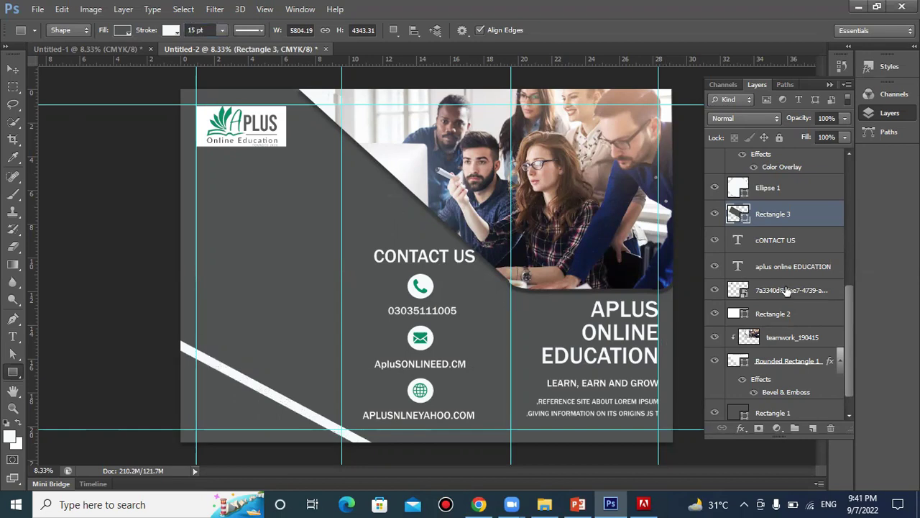
Set the stripe's outline to the green #008c65 sampled from the email icon
{"action": "double_click", "coordinate": [740, 215]}
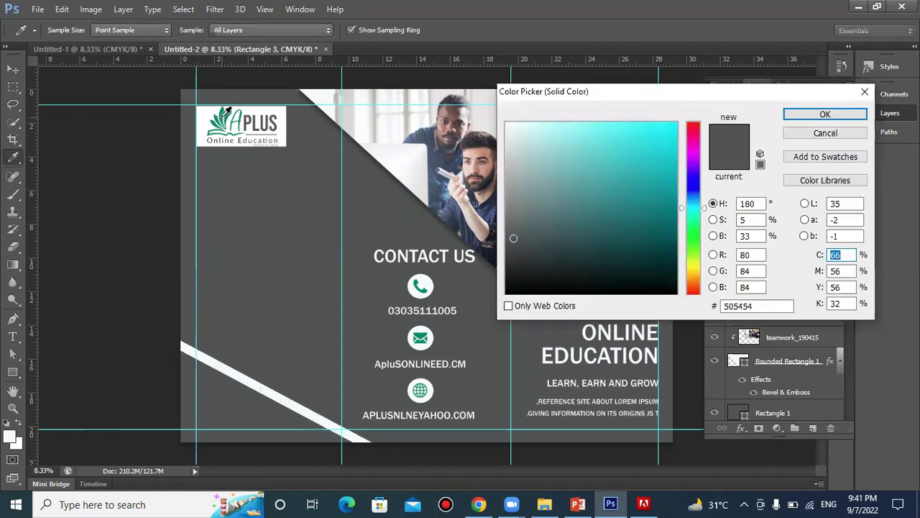
{"action": "left_click", "coordinate": [226, 112]}
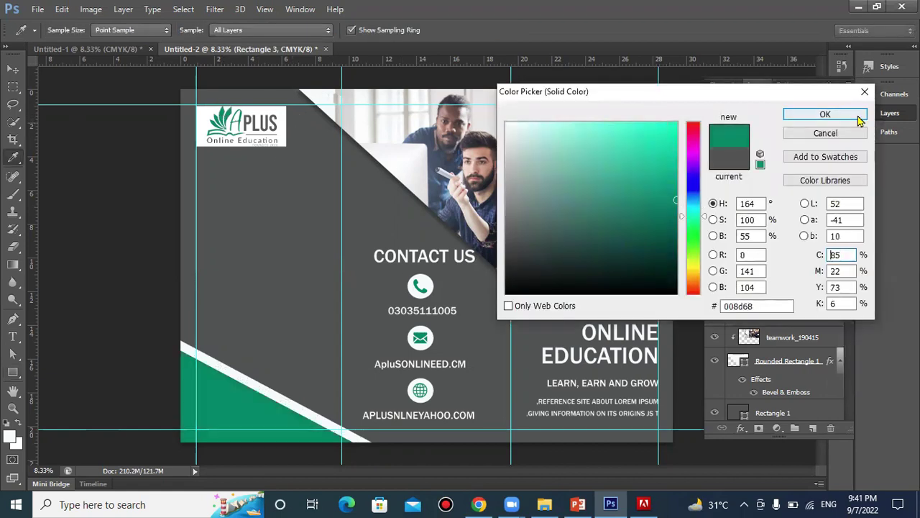
{"action": "left_click", "coordinate": [825, 133]}
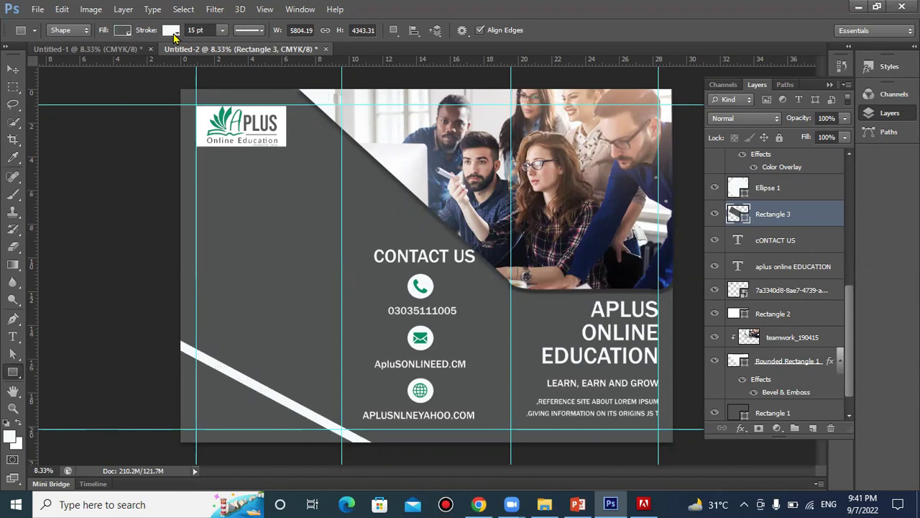
{"action": "left_click", "coordinate": [172, 31]}
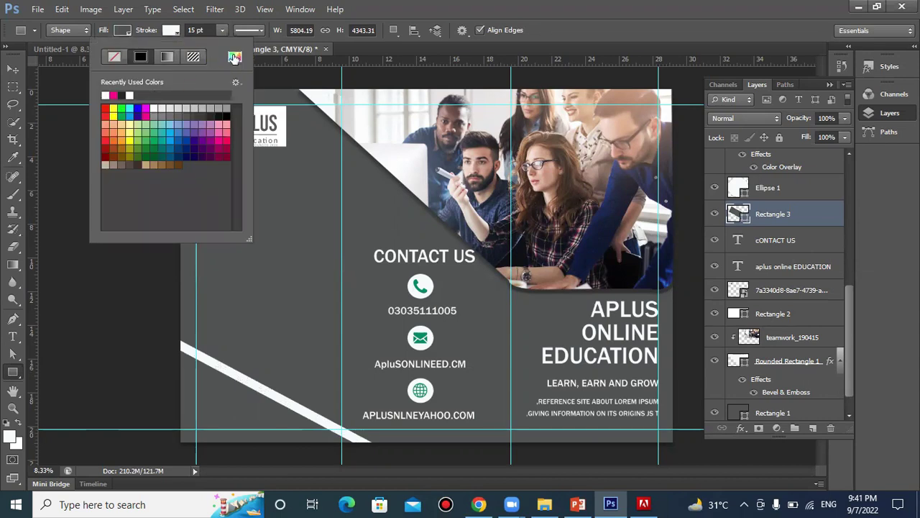
{"action": "left_click", "coordinate": [233, 57]}
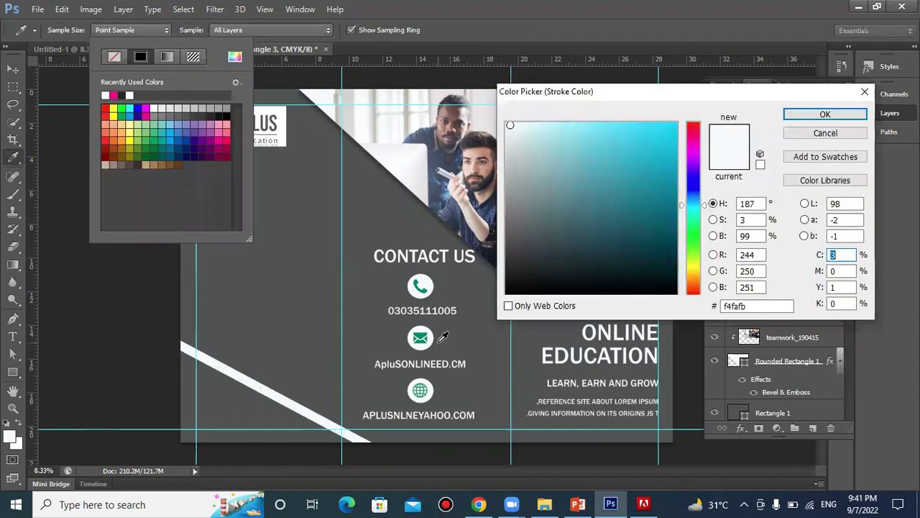
{"action": "left_click", "coordinate": [427, 330]}
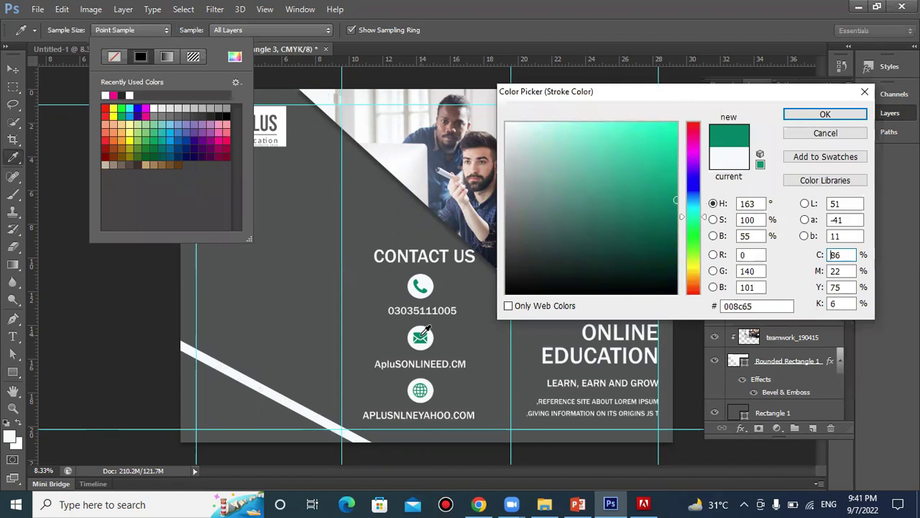
{"action": "left_click", "coordinate": [825, 114]}
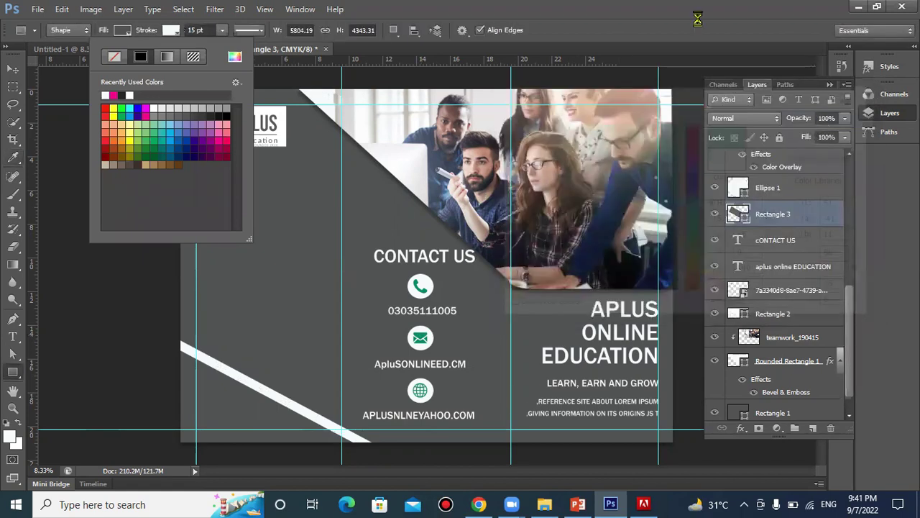
{"action": "left_click", "coordinate": [460, 7]}
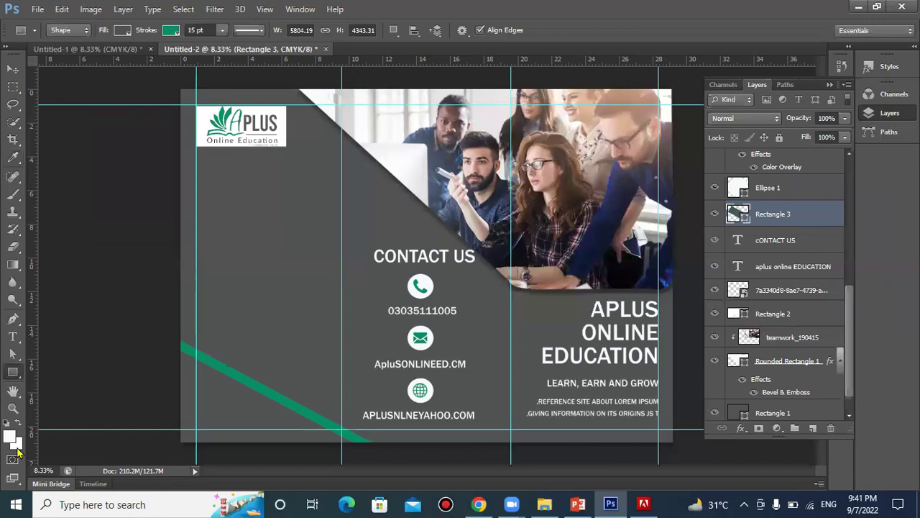
Place the businesswoman photo, shrink it, and move it into the lower-left panel
{"action": "left_click", "coordinate": [37, 11]}
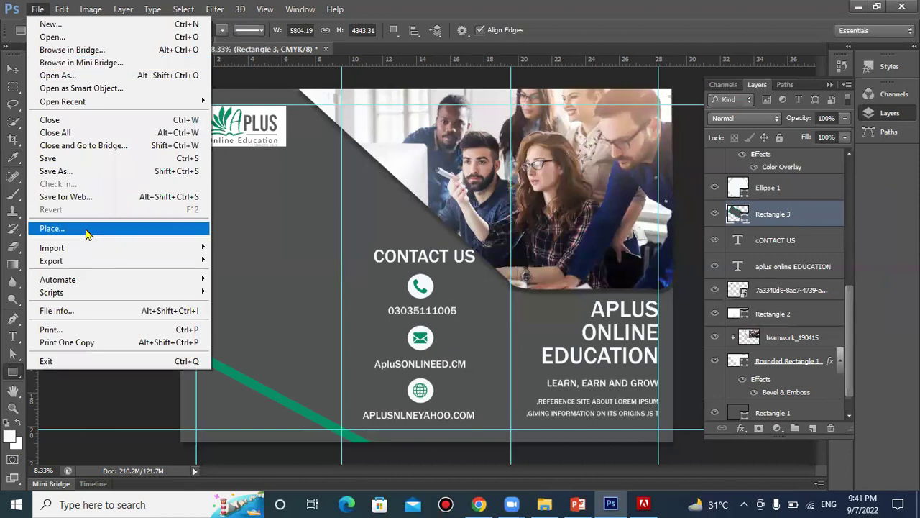
{"action": "left_click", "coordinate": [86, 233]}
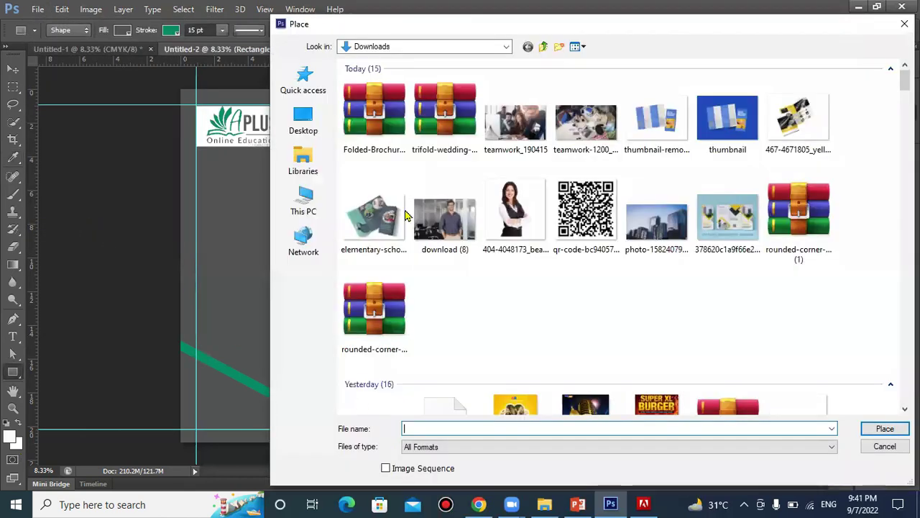
{"action": "double_click", "coordinate": [515, 216]}
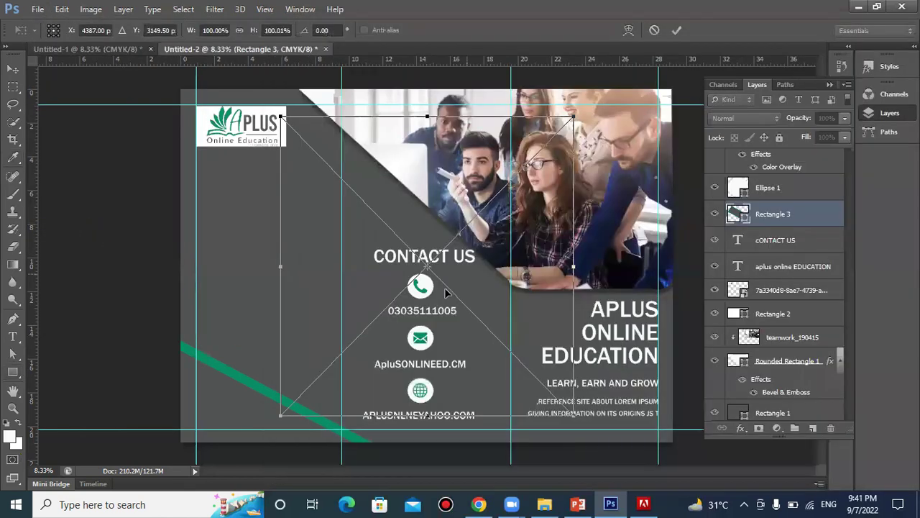
{"action": "left_click_drag", "start_coordinate": [396, 311], "coordinate": [255, 345]}
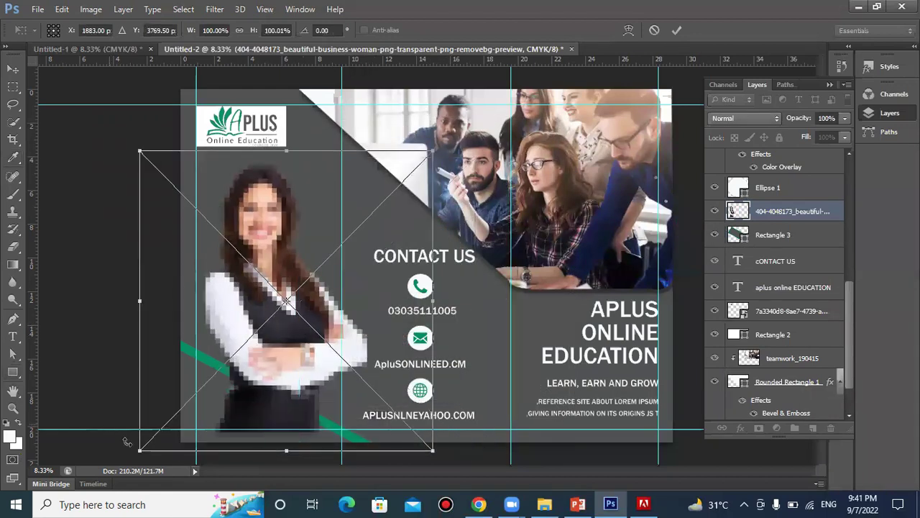
{"action": "left_click_drag", "start_coordinate": [137, 453], "coordinate": [183, 377]}
{"action": "left_click_drag", "start_coordinate": [254, 351], "coordinate": [244, 380]}
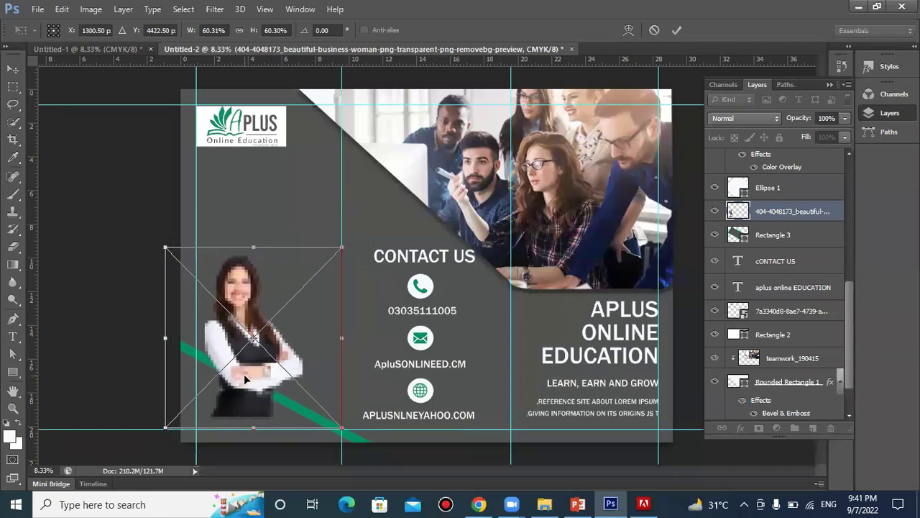
{"action": "left_click", "coordinate": [676, 31]}
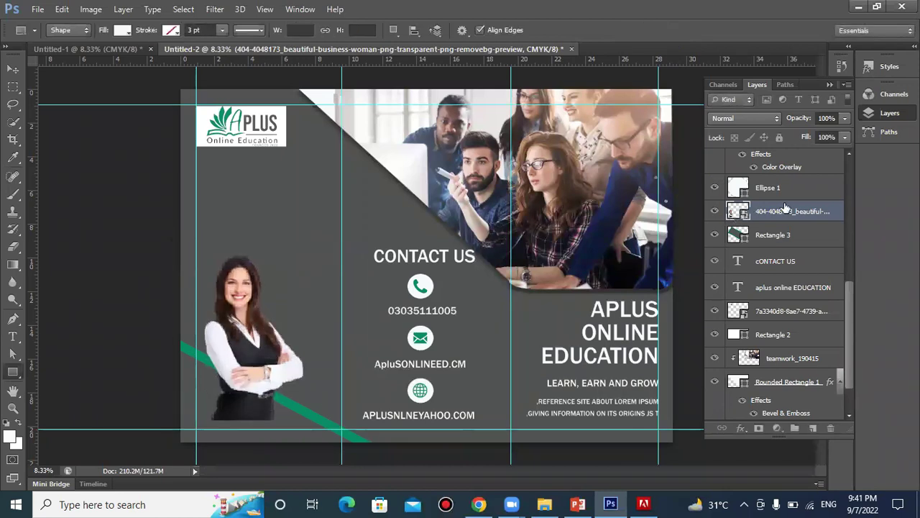
Move the photo layer beneath Rectangle 3 and nudge the photo into position
{"action": "left_click_drag", "start_coordinate": [785, 208], "coordinate": [785, 244]}
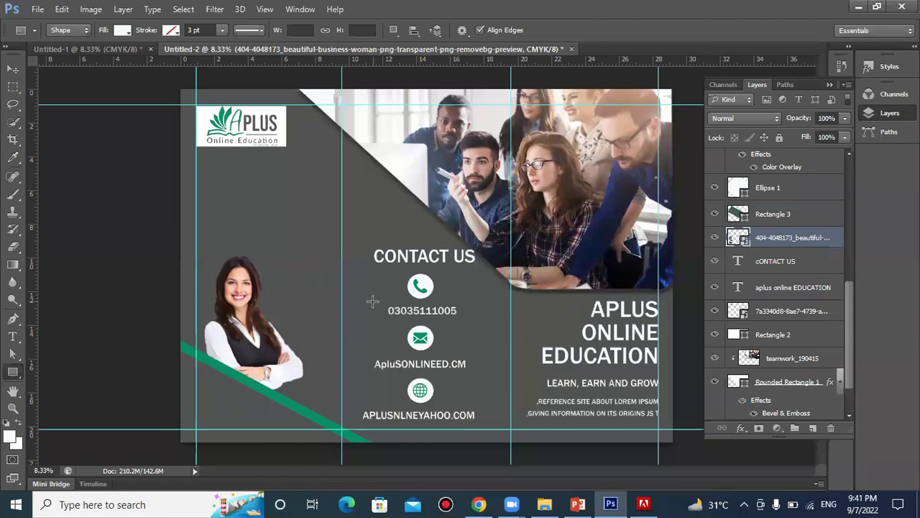
{"action": "left_click", "coordinate": [13, 69]}
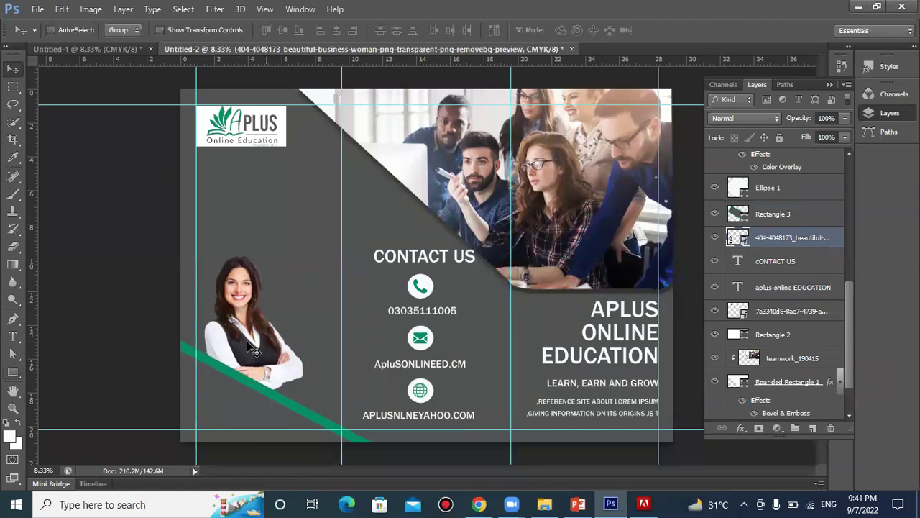
{"action": "left_click_drag", "start_coordinate": [251, 343], "coordinate": [250, 337]}
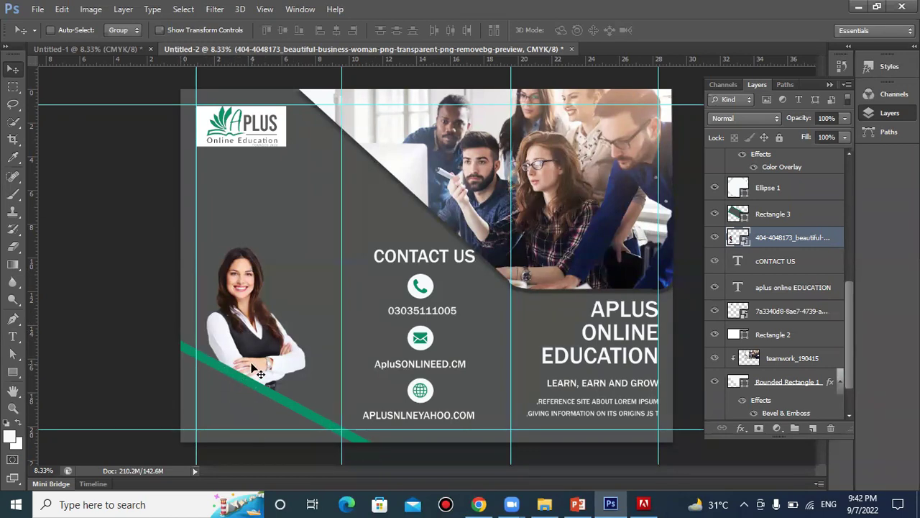
{"action": "mouse_move", "coordinate": [256, 369]}
{"action": "left_mouse_down"}
{"action": "mouse_move", "coordinate": [272, 290]}
{"action": "mouse_move", "coordinate": [255, 374]}
{"action": "mouse_move", "coordinate": [245, 371]}
{"action": "left_mouse_up"}
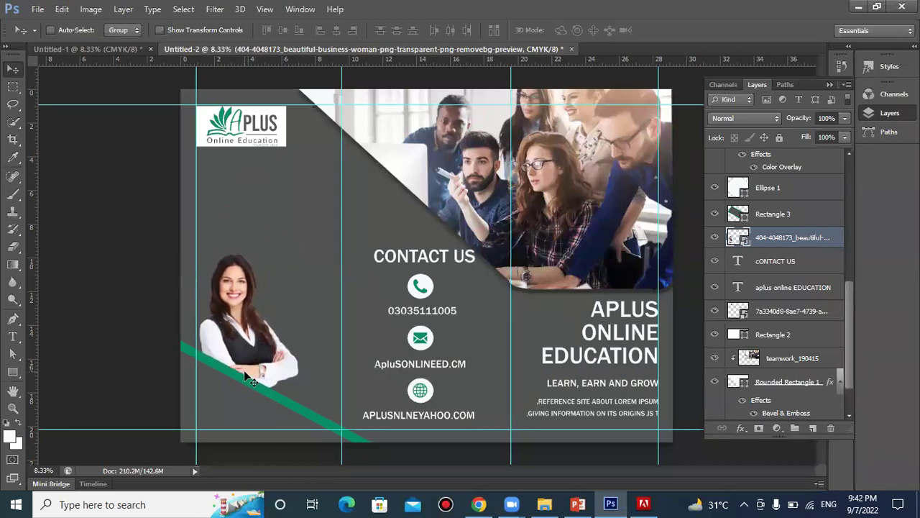
{"action": "left_click", "coordinate": [13, 336]}
{"action": "left_click", "coordinate": [223, 188]}
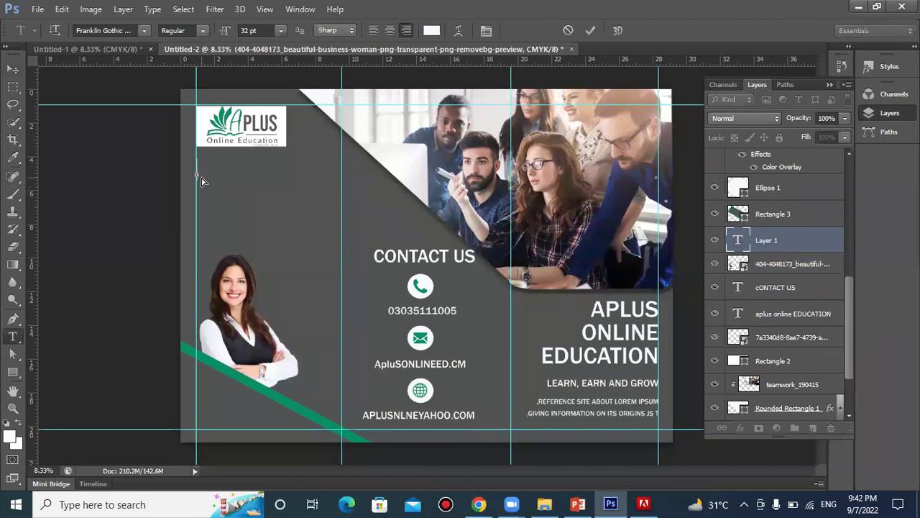
Type the 'ABOUT US' heading under the logo, shift it right, and commit
{"action": "type", "text": "AB"}
{"action": "type", "text": "OUT"}
{"action": "type", "text": " US"}
{"action": "left_click_drag", "start_coordinate": [220, 191], "coordinate": [301, 192]}
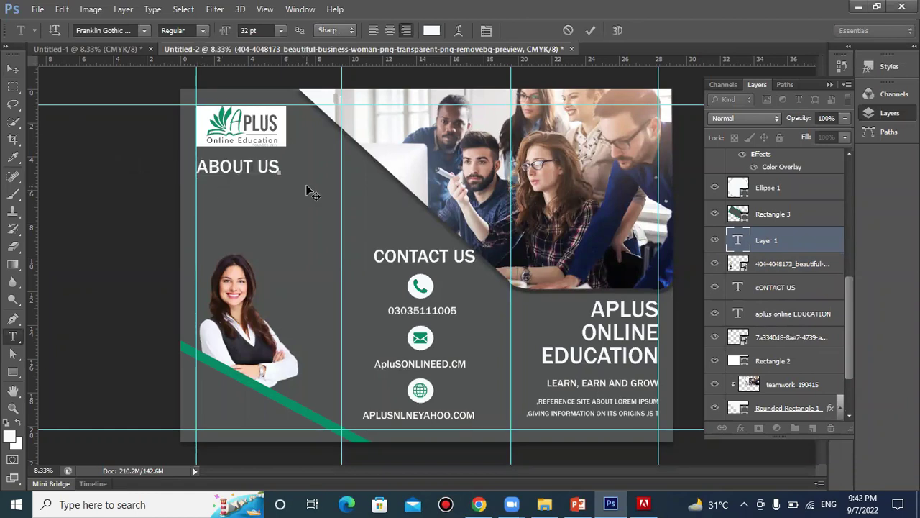
{"action": "left_click", "coordinate": [591, 31]}
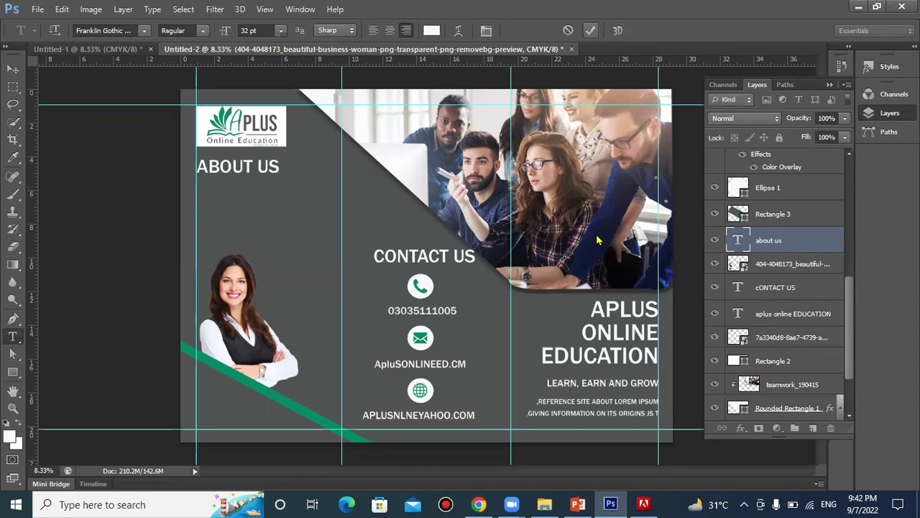
Paste the description text below the heading, drop the trailing comma, and size it 18 pt
{"action": "right_click", "coordinate": [232, 201]}
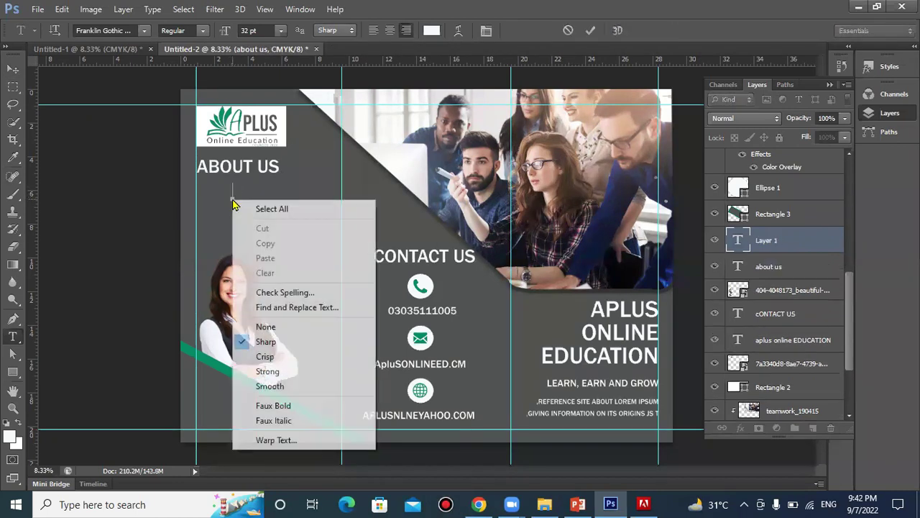
{"action": "right_click", "coordinate": [207, 215]}
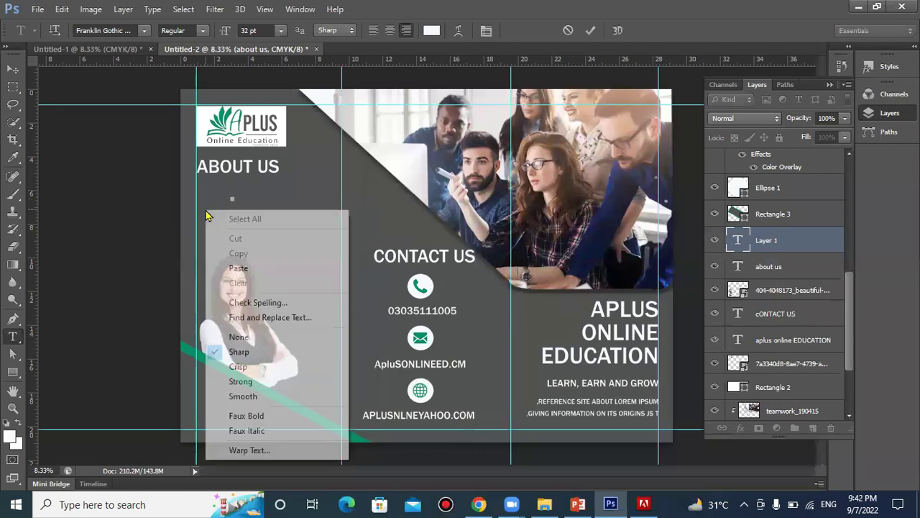
{"action": "left_click", "coordinate": [249, 268]}
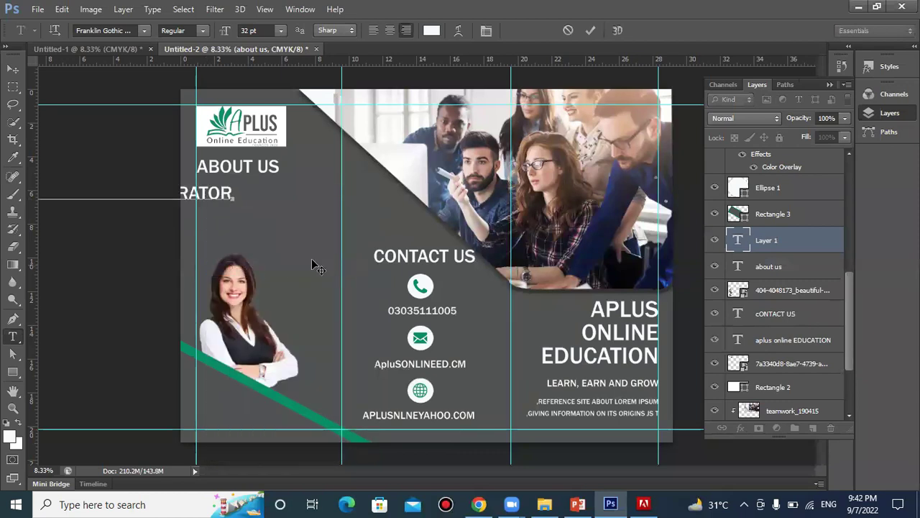
{"action": "key", "text": "BackSpace"}
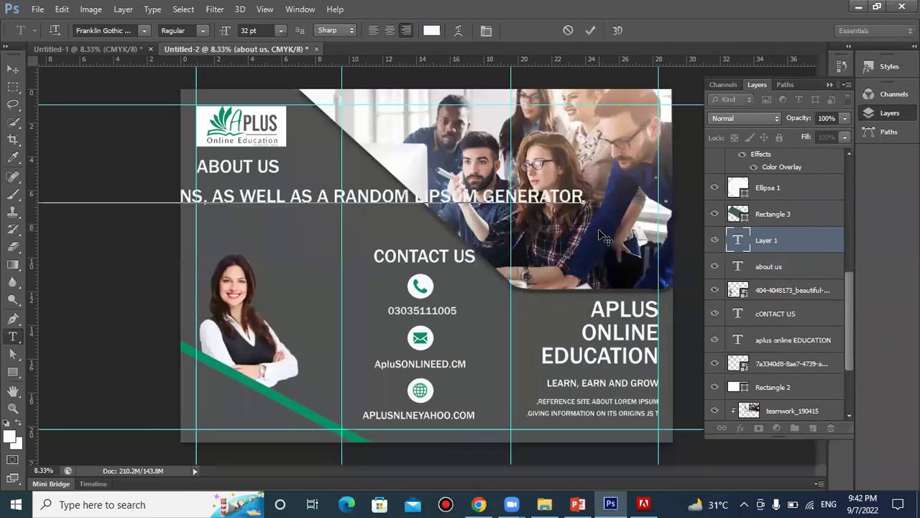
{"action": "left_click_drag", "start_coordinate": [585, 198], "coordinate": [31, 203]}
{"action": "left_click", "coordinate": [245, 28]}
{"action": "scroll", "coordinate": [245, 29], "scroll_direction": "down", "scroll_amount": 4}
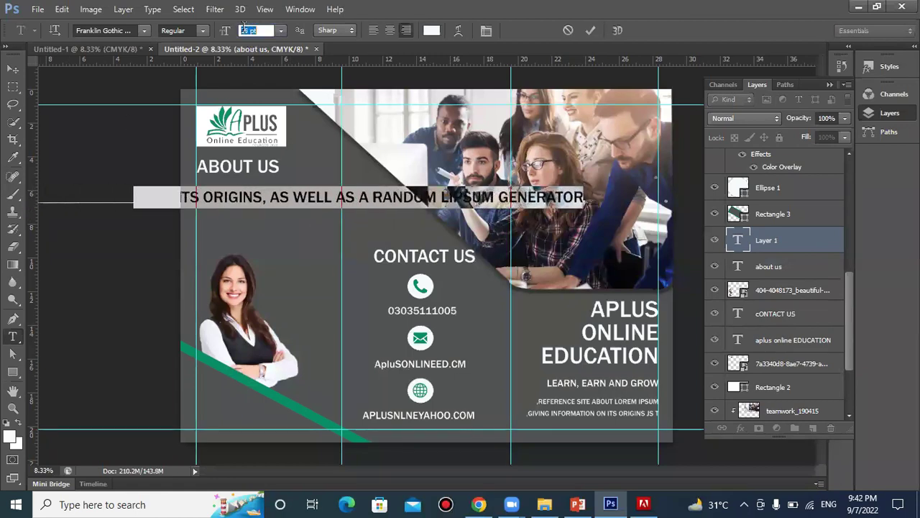
{"action": "scroll", "coordinate": [246, 29], "scroll_direction": "down", "scroll_amount": 1}
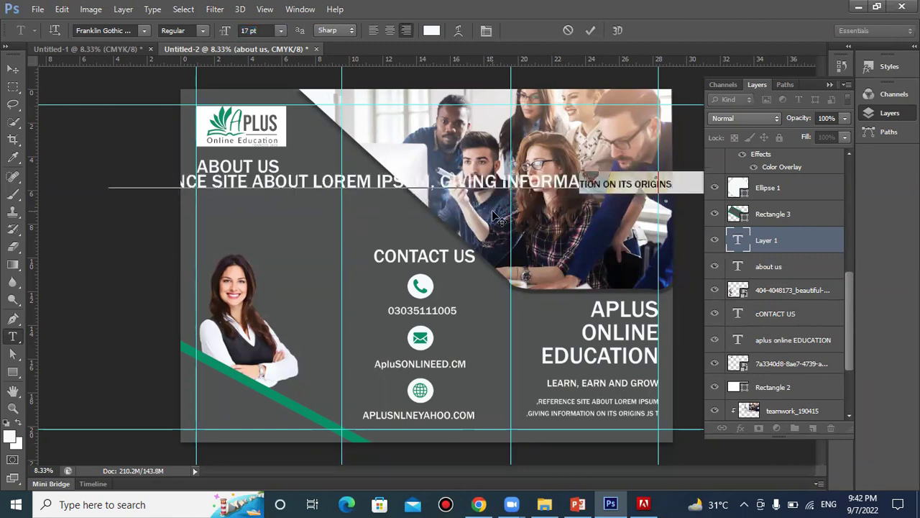
{"action": "left_click_drag", "start_coordinate": [110, 180], "coordinate": [609, 173]}
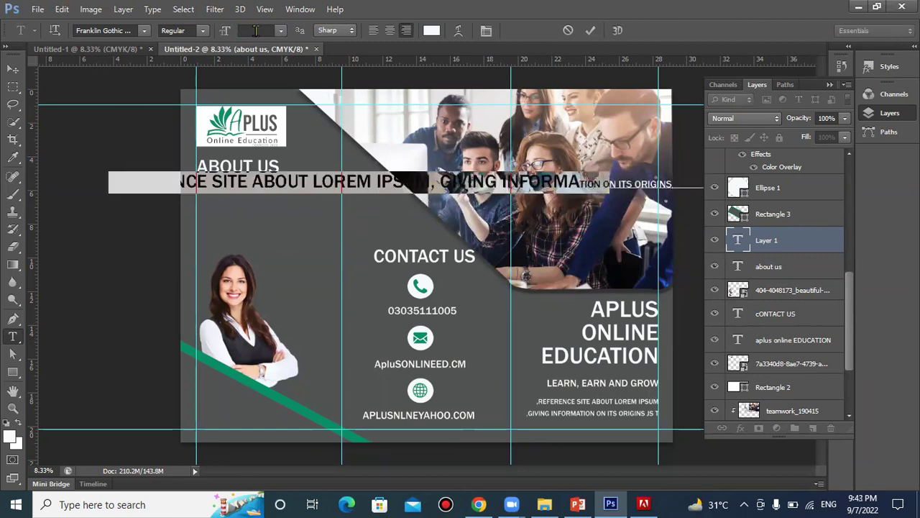
{"action": "left_click", "coordinate": [280, 30]}
{"action": "left_click", "coordinate": [287, 174]}
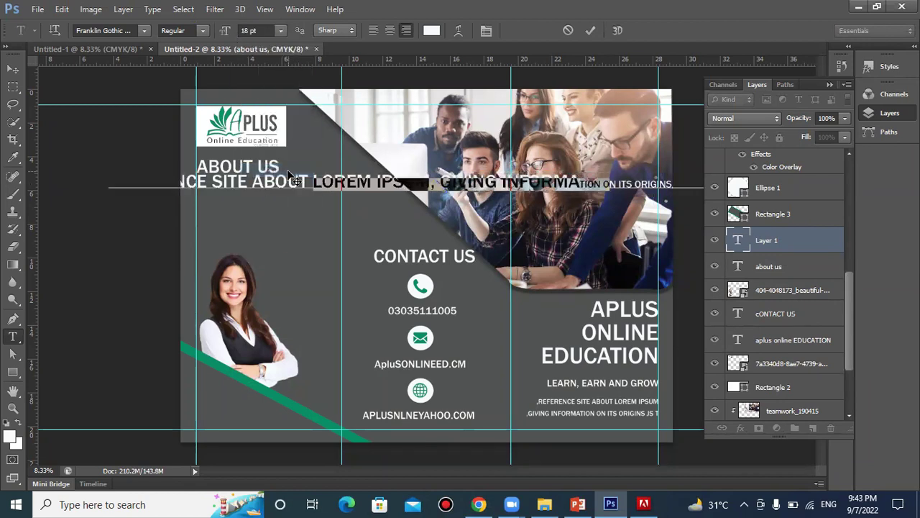
{"action": "left_click_drag", "start_coordinate": [512, 206], "coordinate": [334, 214]}
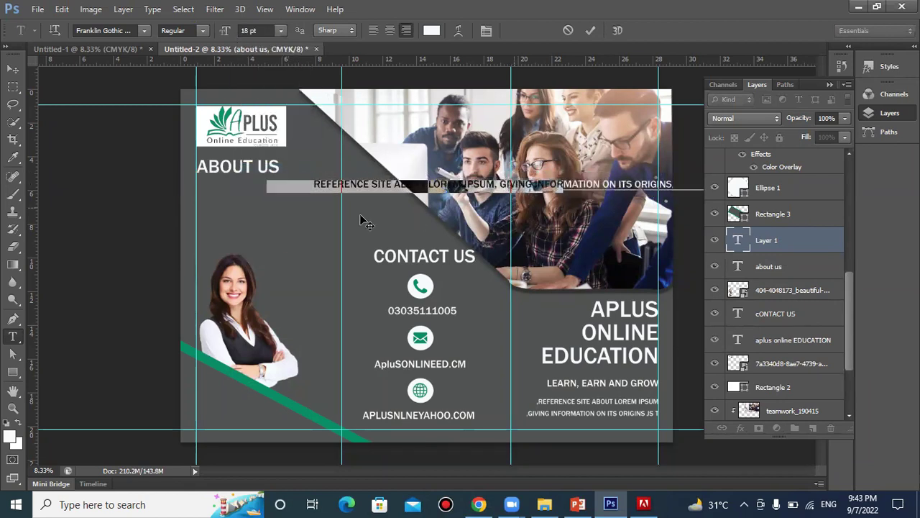
Break the text before GIVING INFORMATION and AS WELL AS, then place it under ABOUT US
{"action": "left_click", "coordinate": [321, 186]}
{"action": "key", "text": "Return"}
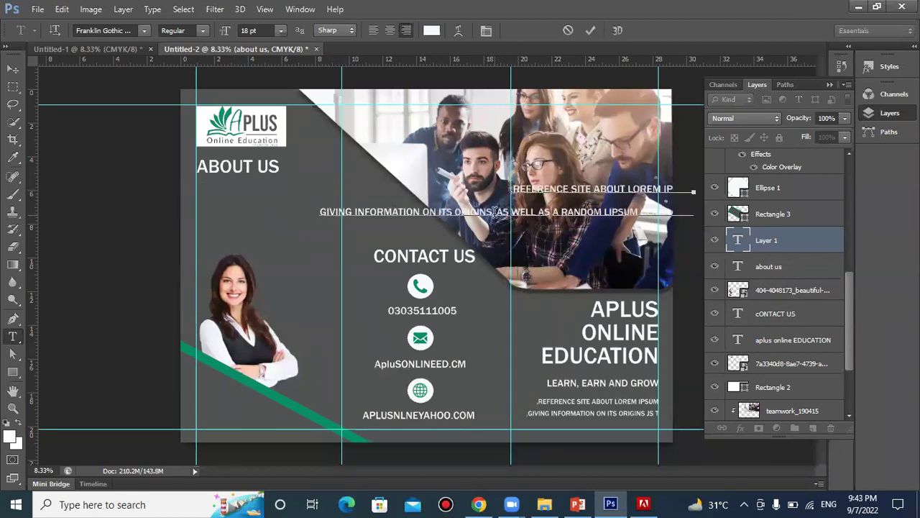
{"action": "key", "text": "Return"}
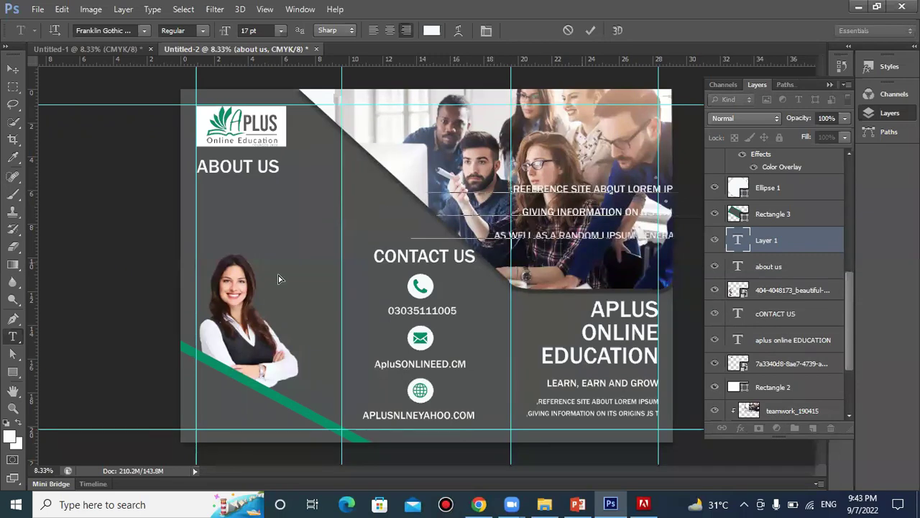
{"action": "left_click_drag", "start_coordinate": [560, 260], "coordinate": [247, 246]}
{"action": "left_click_drag", "start_coordinate": [304, 249], "coordinate": [303, 266]}
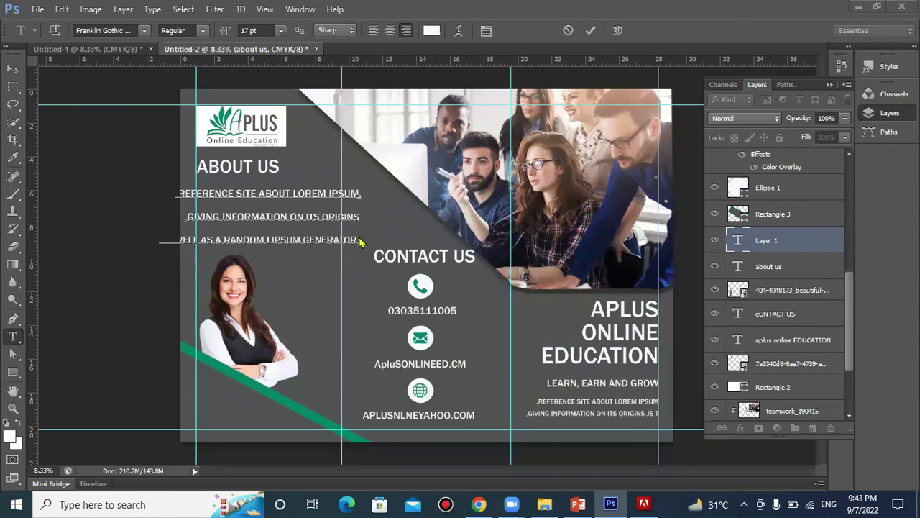
Shrink the word ORIGINS to 10 pt and commit the text edit
{"action": "left_click_drag", "start_coordinate": [355, 234], "coordinate": [175, 192]}
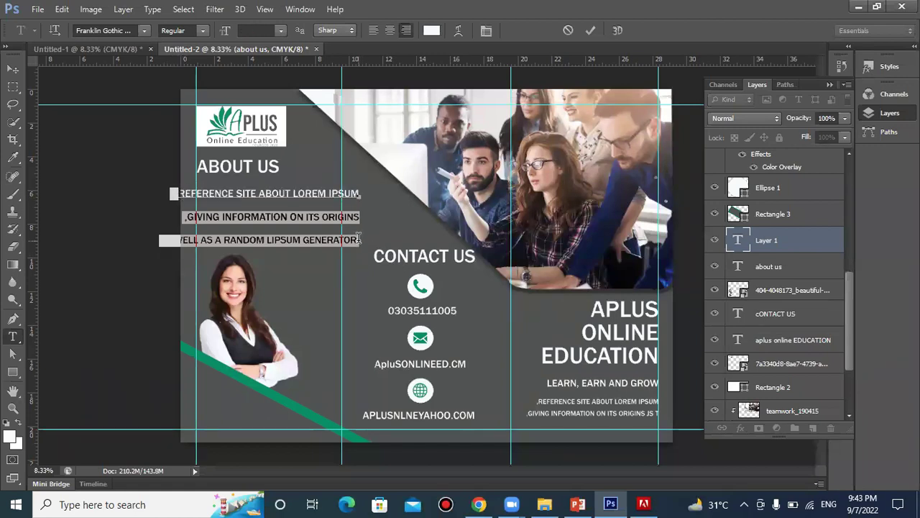
{"action": "triple_click", "coordinate": [281, 238]}
{"action": "left_click_drag", "start_coordinate": [262, 219], "coordinate": [362, 219]}
{"action": "left_click_drag", "start_coordinate": [258, 239], "coordinate": [218, 237]}
{"action": "left_click_drag", "start_coordinate": [359, 217], "coordinate": [321, 217]}
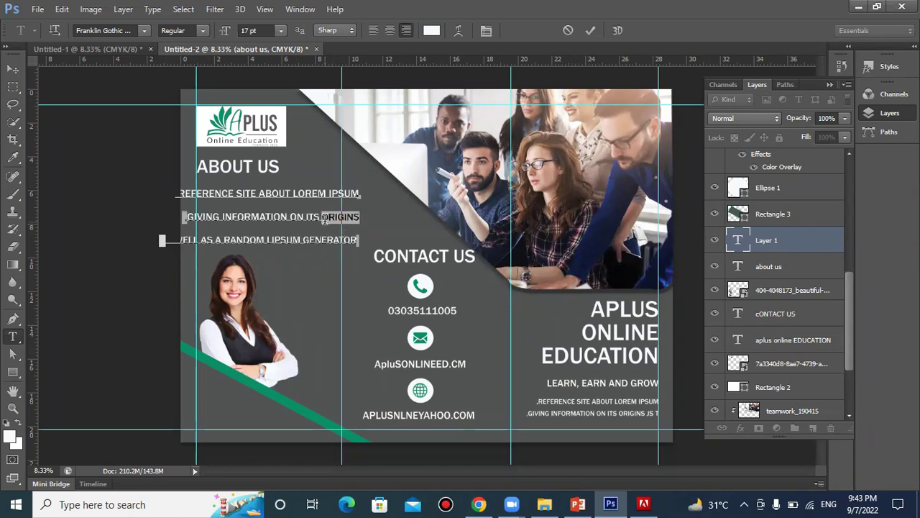
{"action": "left_click", "coordinate": [281, 30]}
{"action": "left_click", "coordinate": [268, 112]}
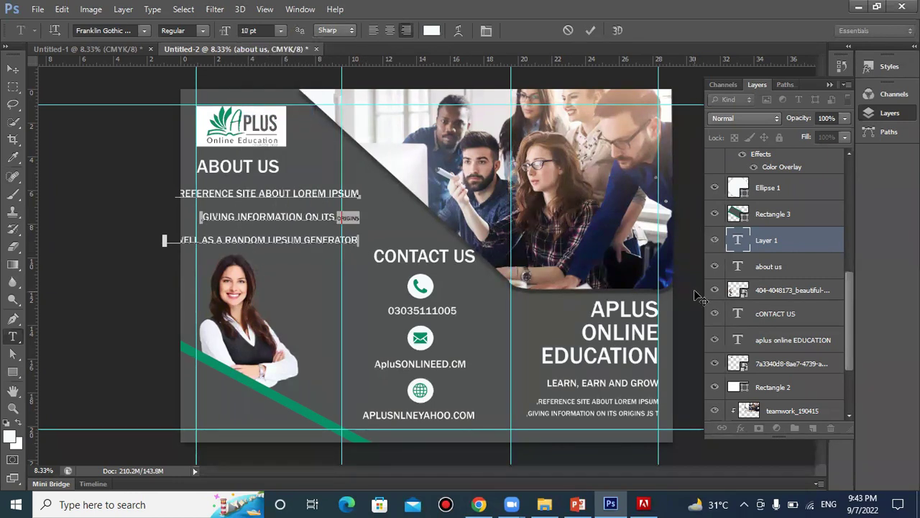
{"action": "left_click", "coordinate": [787, 257]}
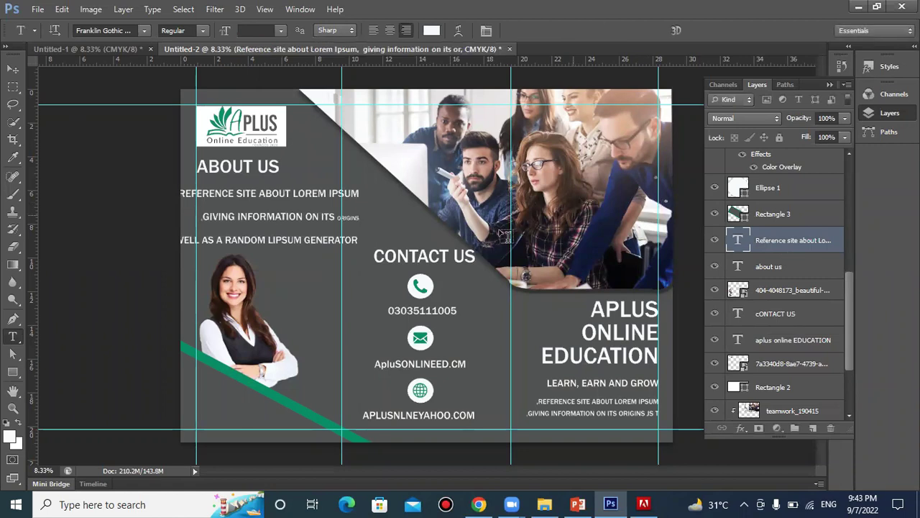
Left-align the paragraph, move it back under ABOUT US, and set left-to-right direction
{"action": "left_click", "coordinate": [374, 31]}
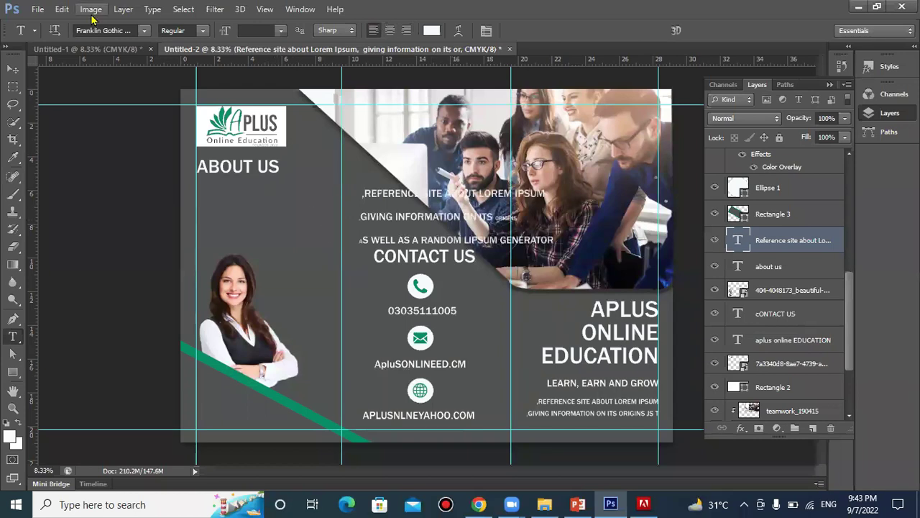
{"action": "left_click", "coordinate": [13, 69]}
{"action": "left_click_drag", "start_coordinate": [439, 230], "coordinate": [271, 217]}
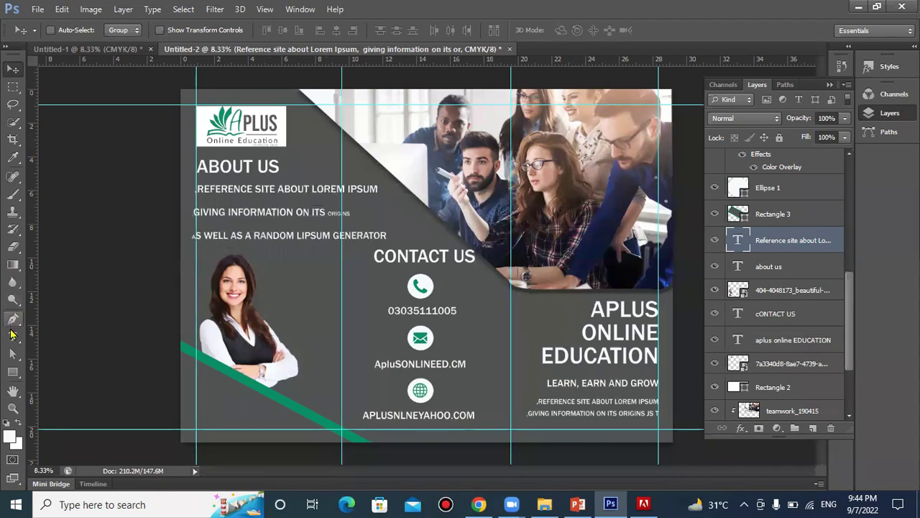
{"action": "left_click", "coordinate": [12, 336]}
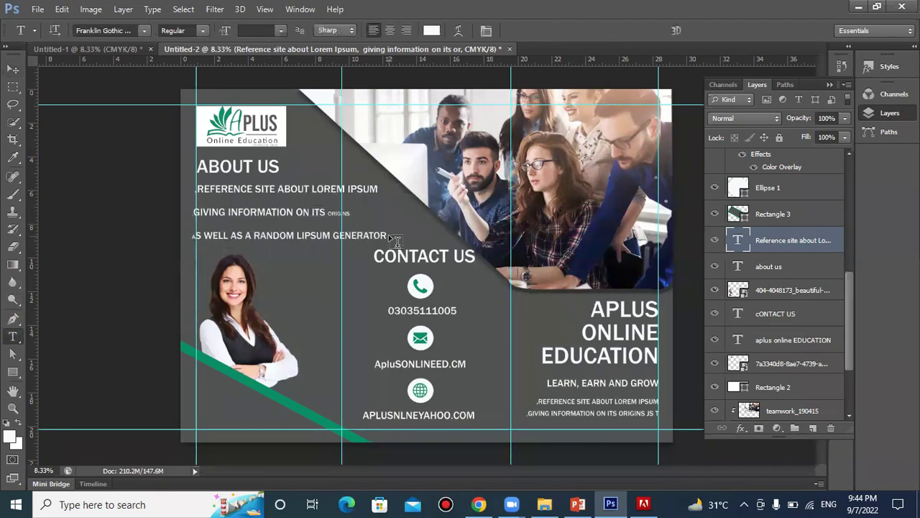
{"action": "left_click_drag", "start_coordinate": [192, 235], "coordinate": [298, 236]}
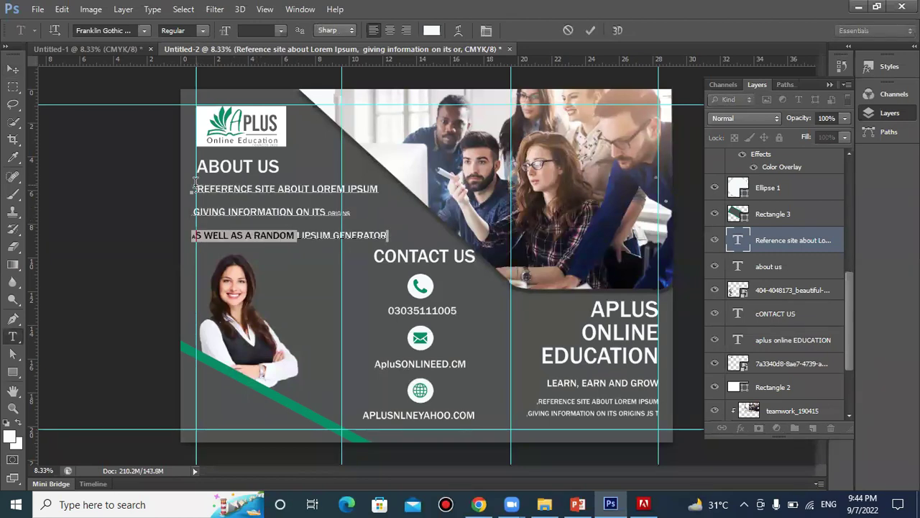
{"action": "left_click_drag", "start_coordinate": [194, 186], "coordinate": [294, 237]}
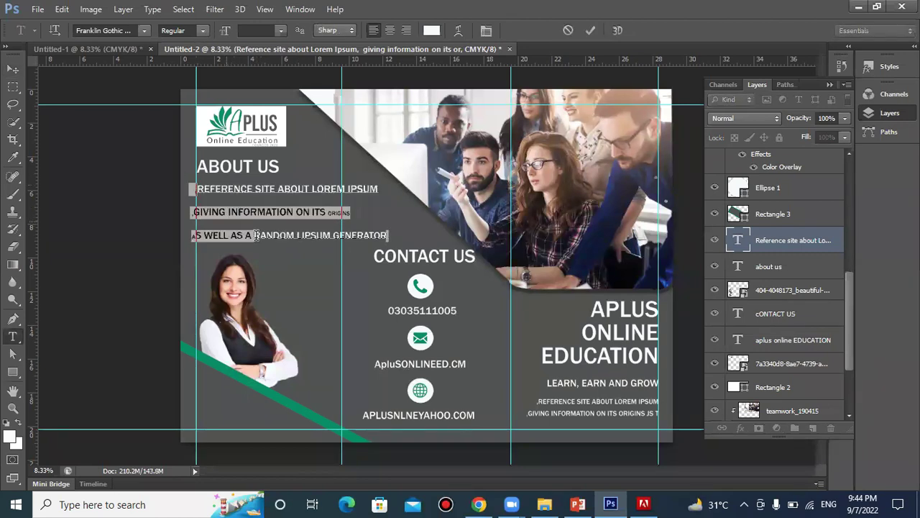
{"action": "left_click", "coordinate": [152, 8]}
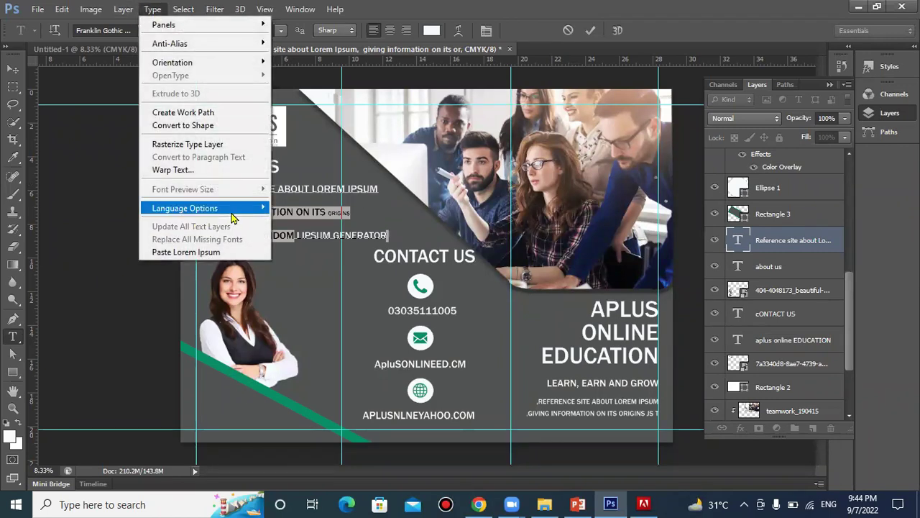
{"action": "mouse_move", "coordinate": [232, 212]}
{"action": "left_click", "coordinate": [296, 316]}
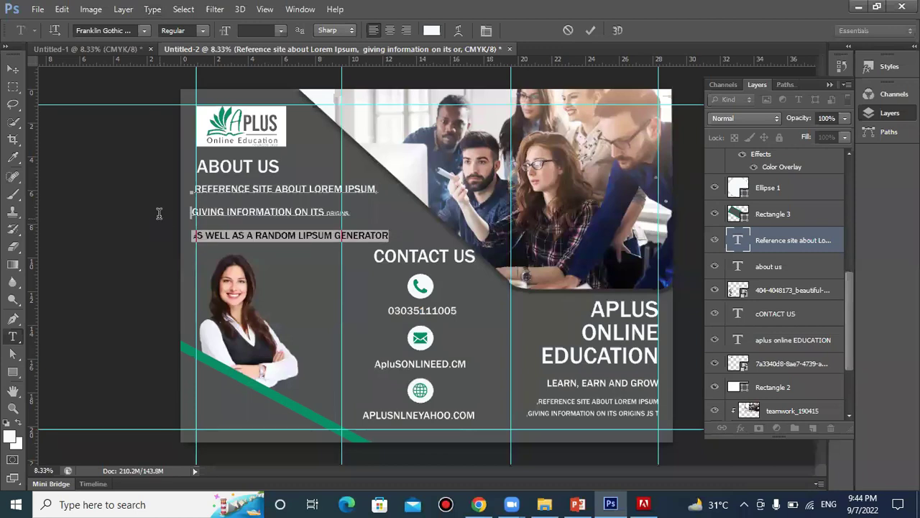
Enlarge the paragraph lines to 24 pt, commit, then step the font size down
{"action": "left_click_drag", "start_coordinate": [158, 213], "coordinate": [197, 189]}
{"action": "left_click", "coordinate": [195, 191]}
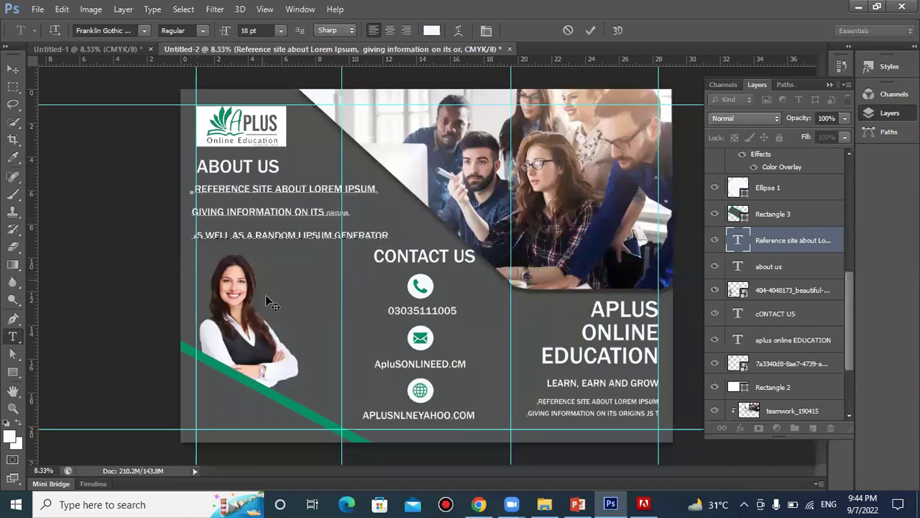
{"action": "left_click_drag", "start_coordinate": [388, 236], "coordinate": [194, 196]}
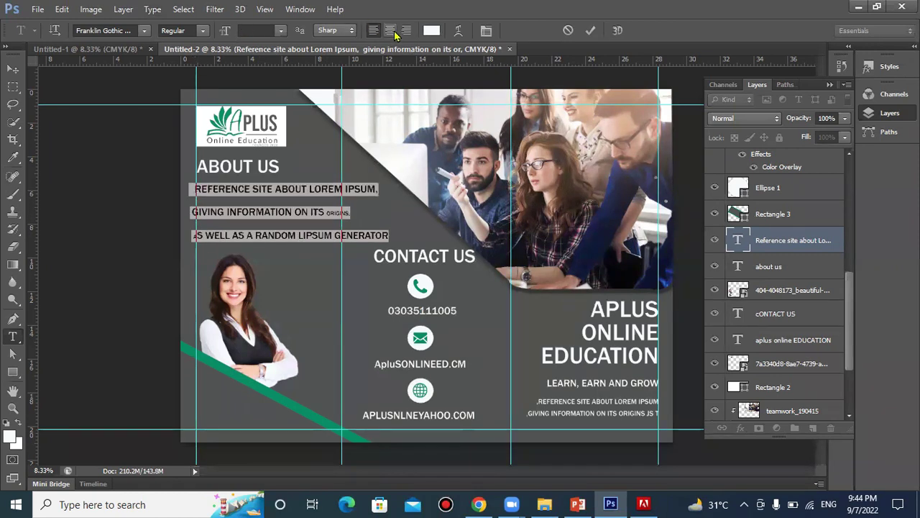
{"action": "left_click", "coordinate": [281, 30]}
{"action": "left_click", "coordinate": [251, 172]}
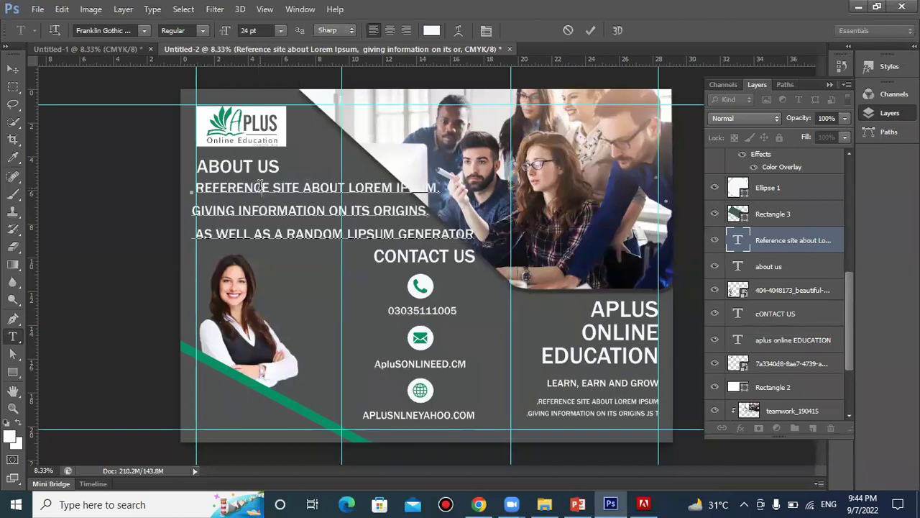
{"action": "left_click", "coordinate": [466, 234]}
{"action": "key", "text": "ctrl+Return"}
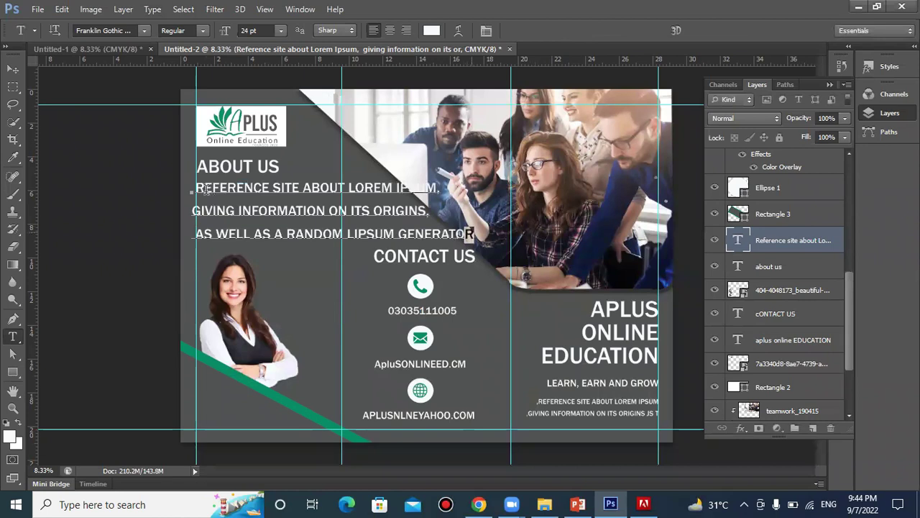
{"action": "left_click_drag", "start_coordinate": [204, 189], "coordinate": [196, 186]}
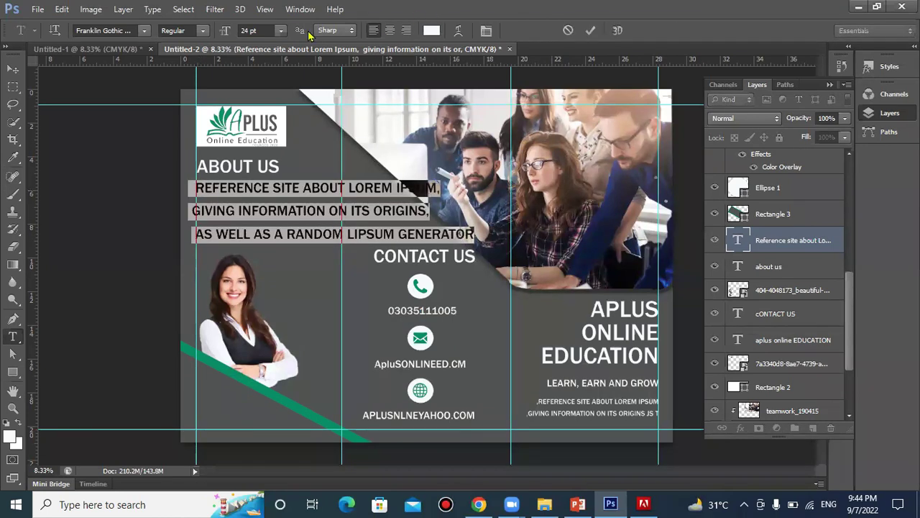
{"action": "left_click", "coordinate": [244, 30]}
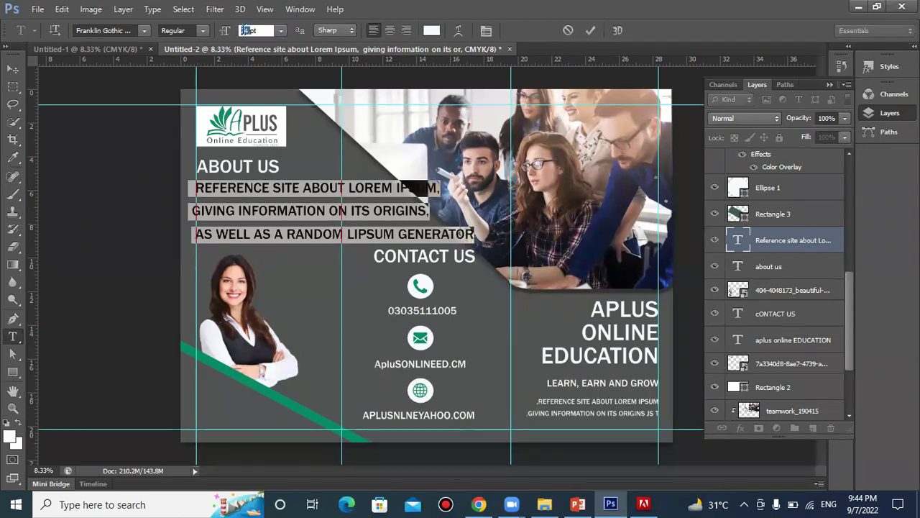
{"action": "key", "text": "Down"}
{"action": "key", "text": "Down"}
{"action": "key", "text": "Down"}
{"action": "key", "text": "Down"}
{"action": "key", "text": "Down"}
{"action": "key", "text": "Down"}
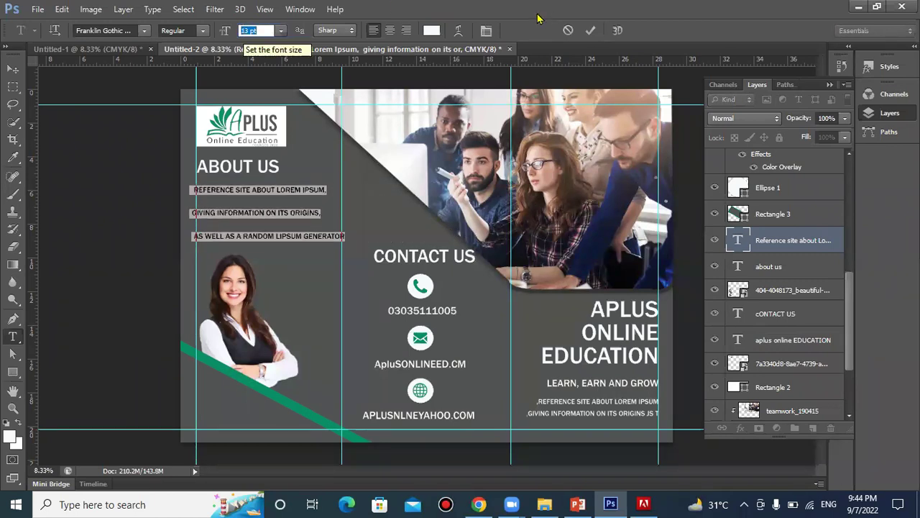
Tighten the About Us paragraph's line spacing down to 17 pt
{"action": "left_click", "coordinate": [486, 30]}
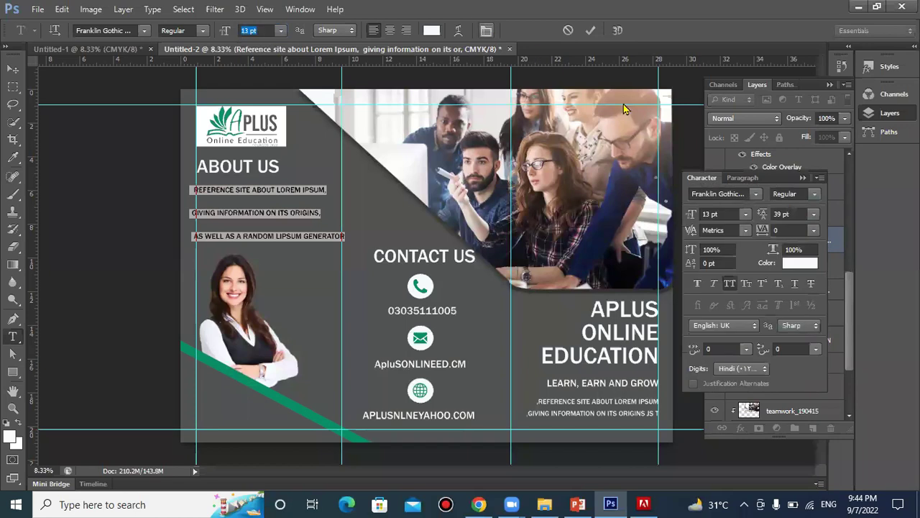
{"action": "key", "text": "Down"}
{"action": "key", "text": "Down"}
{"action": "key", "text": "Down"}
{"action": "key", "text": "Down"}
{"action": "key", "text": "Down"}
{"action": "key", "text": "Down"}
{"action": "key", "text": "Down"}
{"action": "key", "text": "Down"}
{"action": "key", "text": "Down"}
{"action": "key", "text": "Down"}
{"action": "key", "text": "Down"}
{"action": "key", "text": "Down"}
{"action": "key", "text": "Down"}
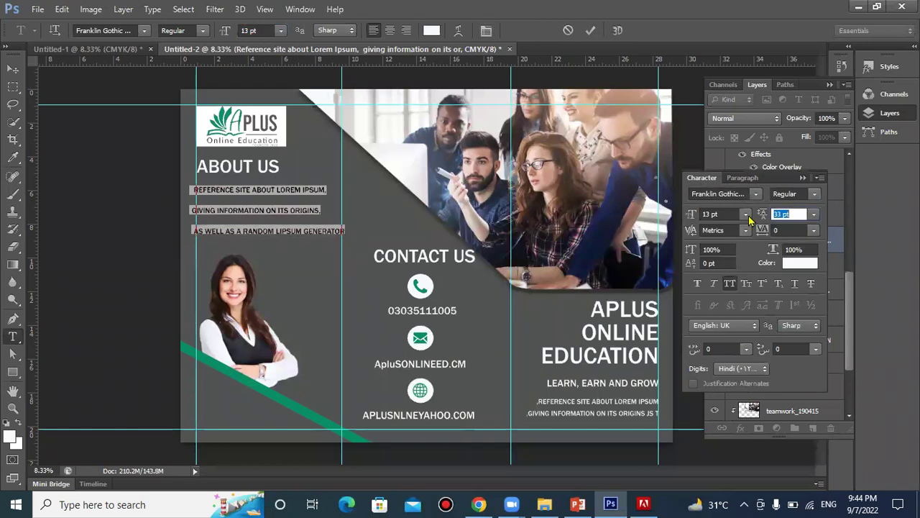
{"action": "key", "text": "Down"}
{"action": "key", "text": "Down"}
{"action": "key", "text": "Down"}
{"action": "key", "text": "Down"}
{"action": "key", "text": "Down"}
{"action": "key", "text": "Down"}
{"action": "key", "text": "Down"}
{"action": "key", "text": "Down"}
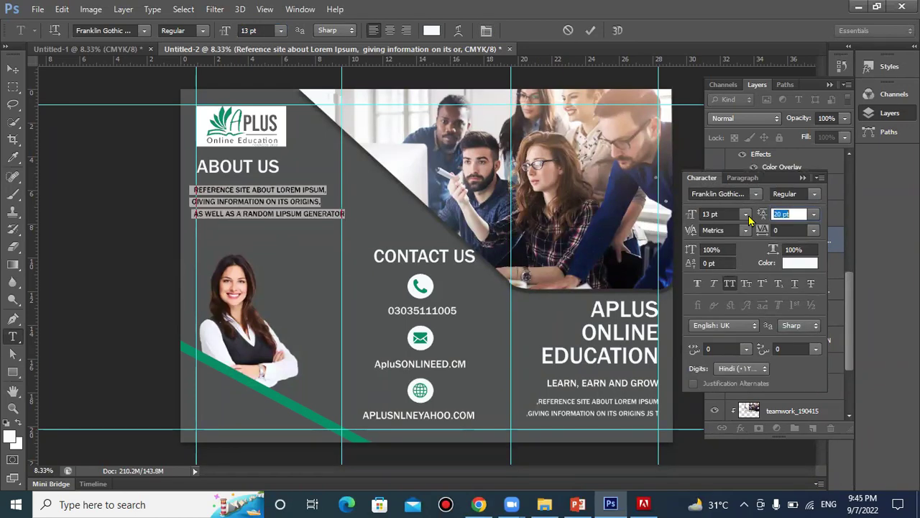
{"action": "key", "text": "Down"}
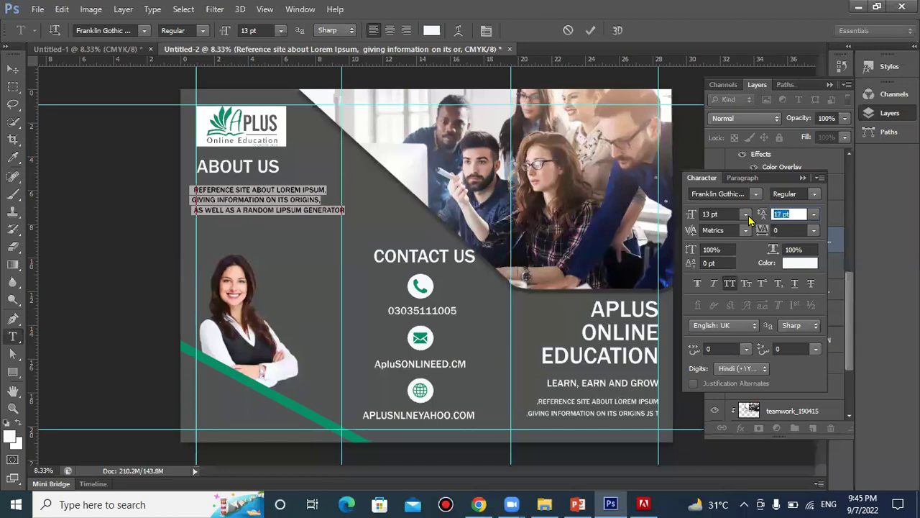
Set the paragraph to 12 pt, nudge it slightly right, and commit the text
{"action": "left_click", "coordinate": [245, 28]}
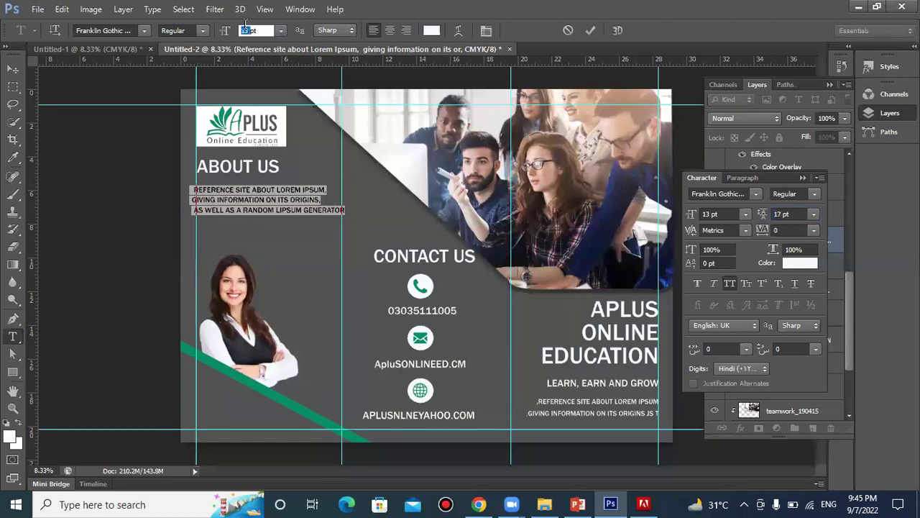
{"action": "key", "text": "Down"}
{"action": "key", "text": "Down"}
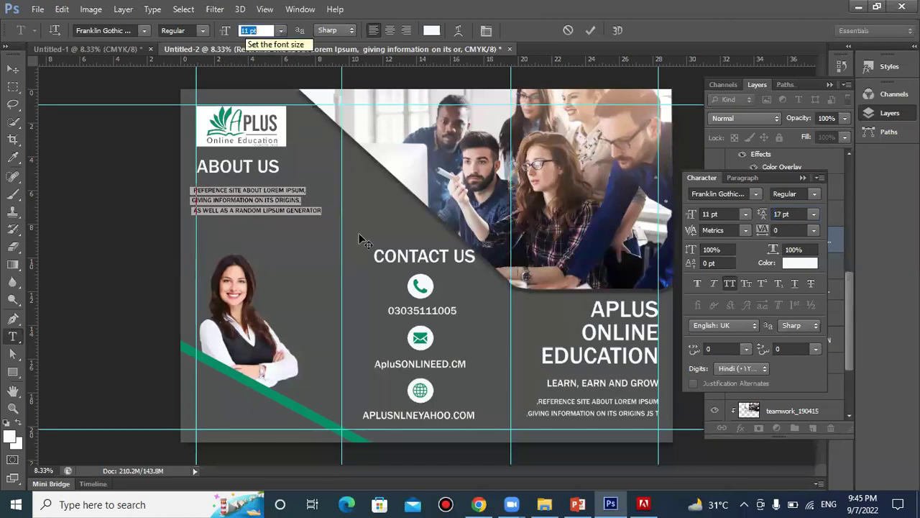
{"action": "left_click_drag", "start_coordinate": [327, 248], "coordinate": [331, 248]}
{"action": "key", "text": "Return"}
{"action": "left_click", "coordinate": [243, 30]}
{"action": "key", "text": "Up"}
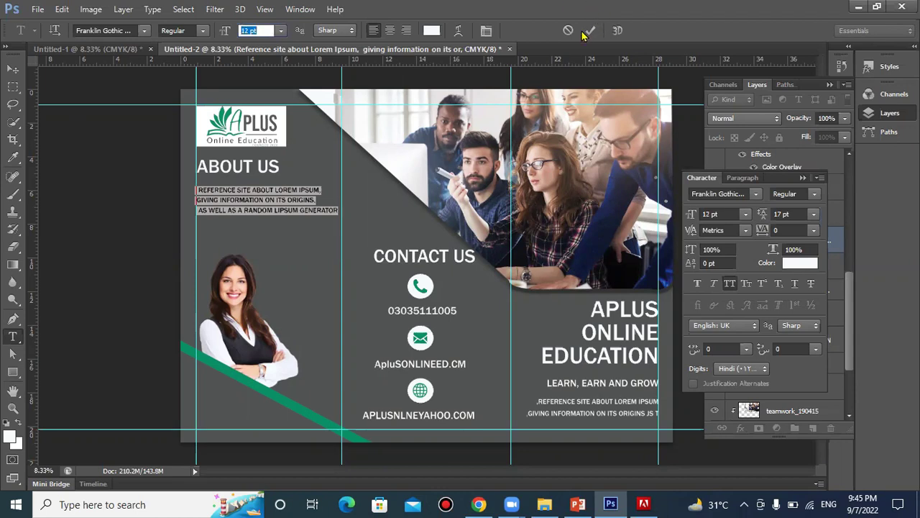
{"action": "left_click", "coordinate": [590, 30]}
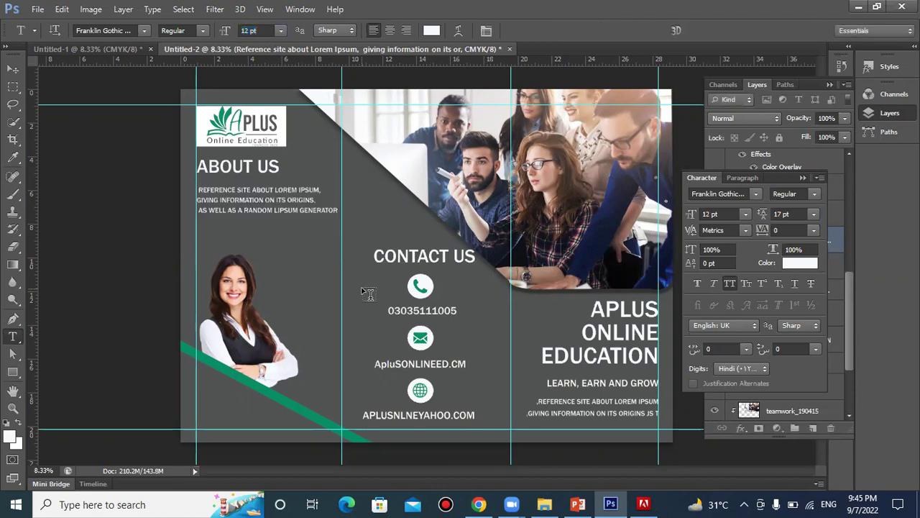
{"action": "left_click", "coordinate": [803, 178]}
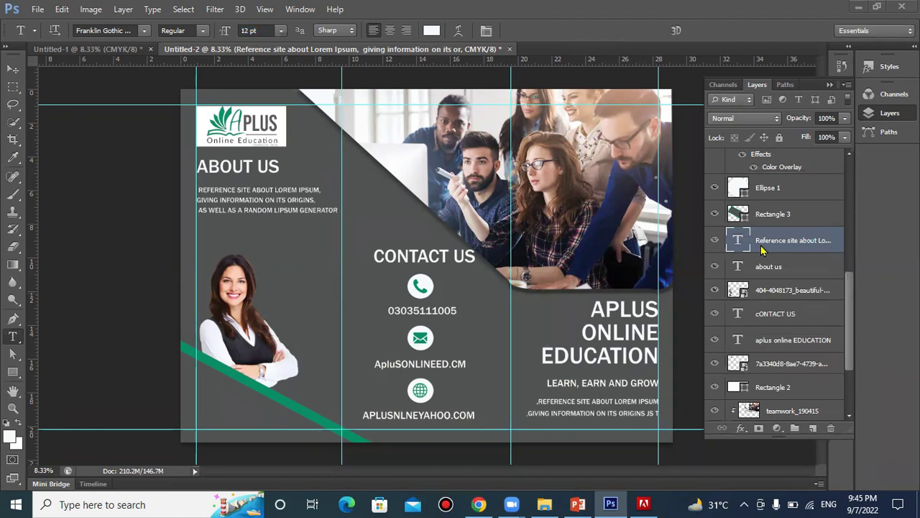
Duplicate the About Us paragraph with Ctrl+J and fit the copy just below the original
{"action": "key", "text": "ctrl+j"}
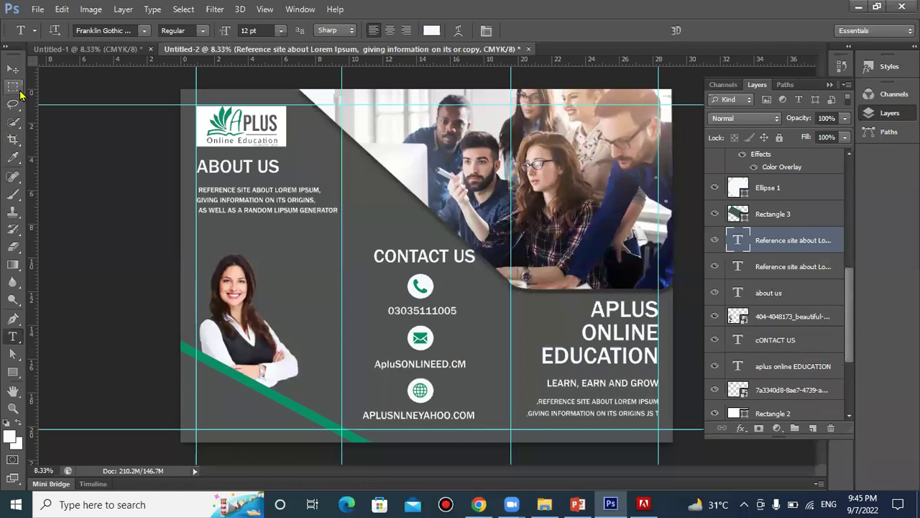
{"action": "left_click", "coordinate": [13, 68]}
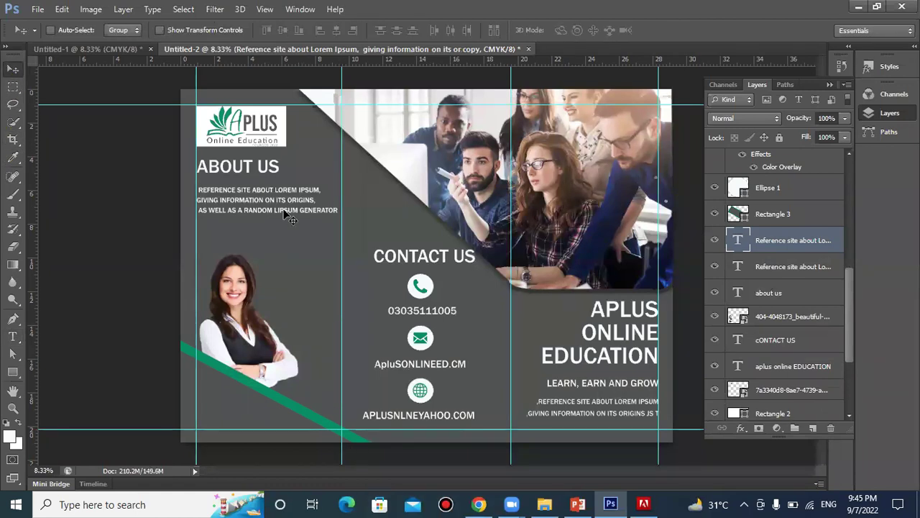
{"action": "left_click_drag", "start_coordinate": [285, 214], "coordinate": [285, 249]}
{"action": "key", "text": "ctrl+t"}
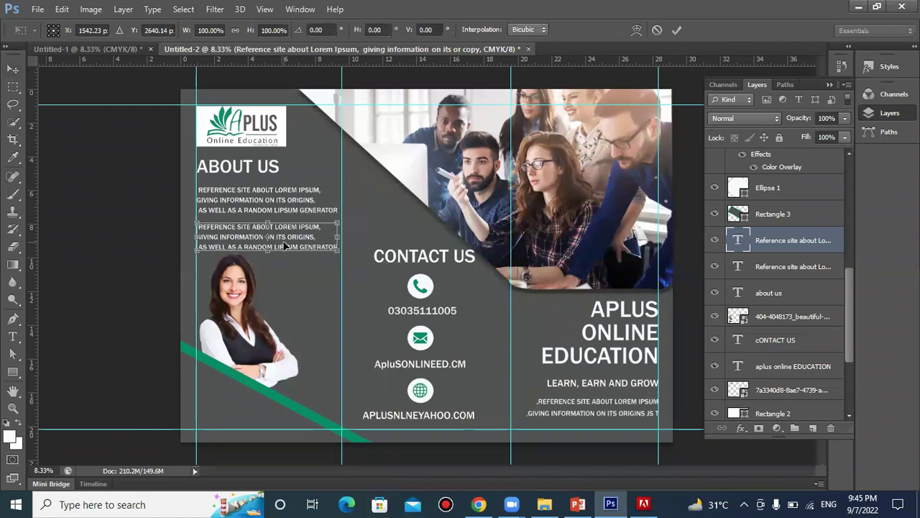
{"action": "left_click_drag", "start_coordinate": [284, 245], "coordinate": [282, 240]}
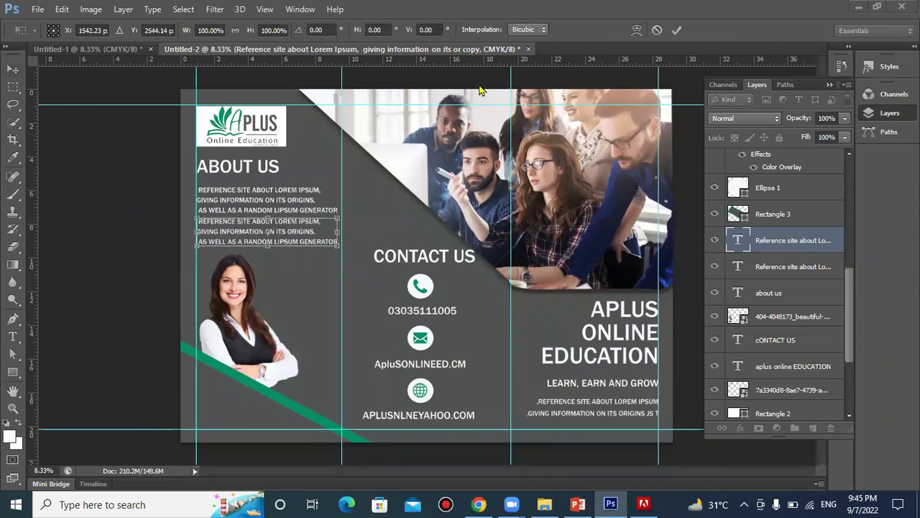
{"action": "left_click", "coordinate": [677, 30]}
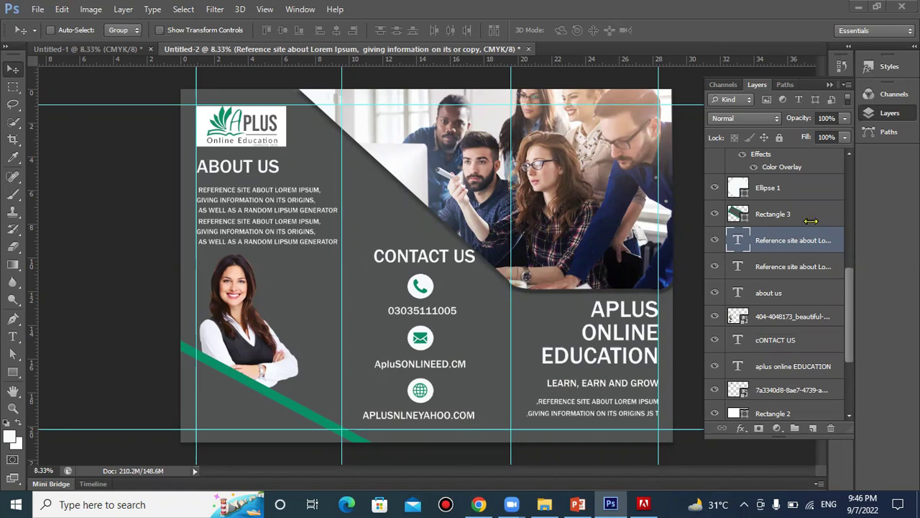
{"action": "scroll", "coordinate": [818, 243], "scroll_direction": "down", "scroll_amount": 5}
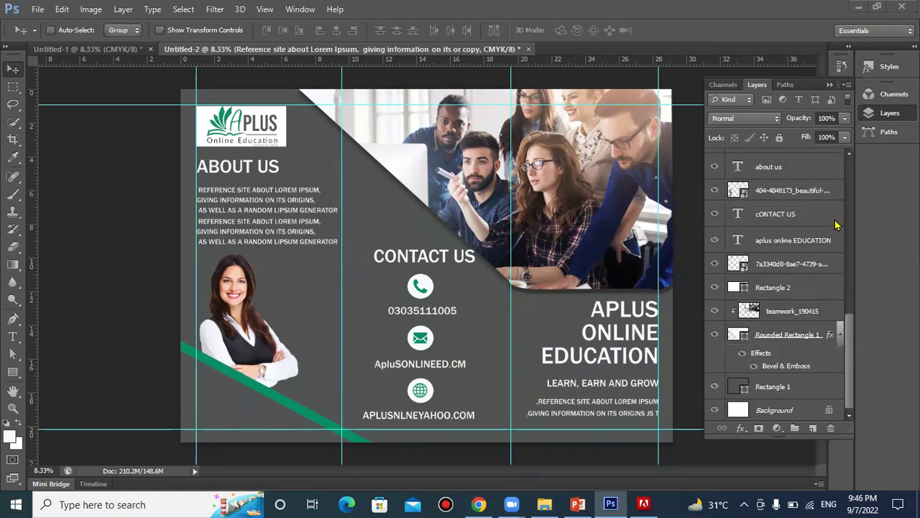
Group the logo image and Rectangle 2 layers into a group named 'logo'
{"action": "left_click", "coordinate": [794, 296]}
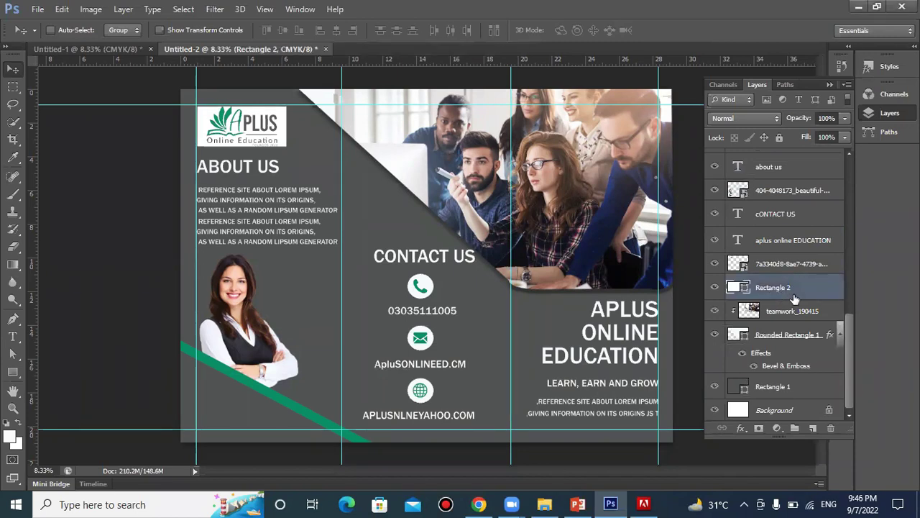
{"action": "left_click", "coordinate": [767, 265]}
{"action": "left_click", "coordinate": [714, 265]}
{"action": "left_click", "coordinate": [714, 266]}
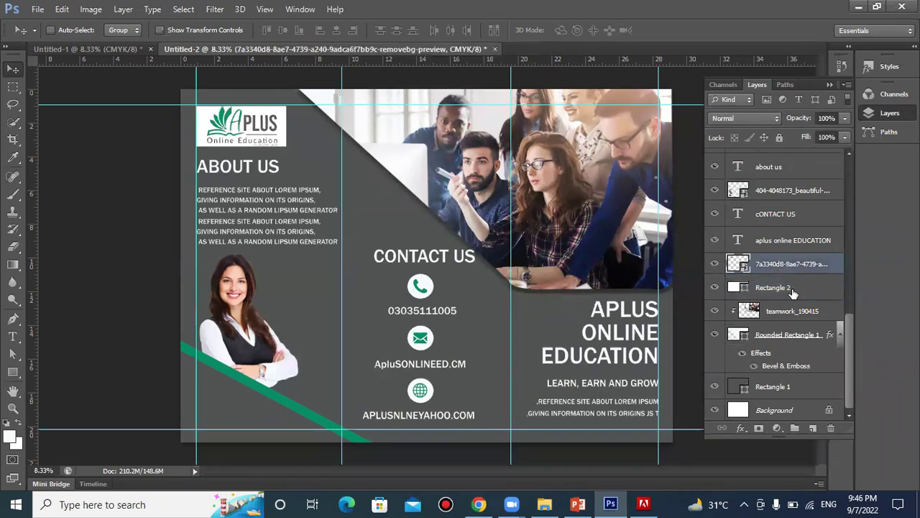
{"action": "left_click", "coordinate": [793, 289], "text": "shift"}
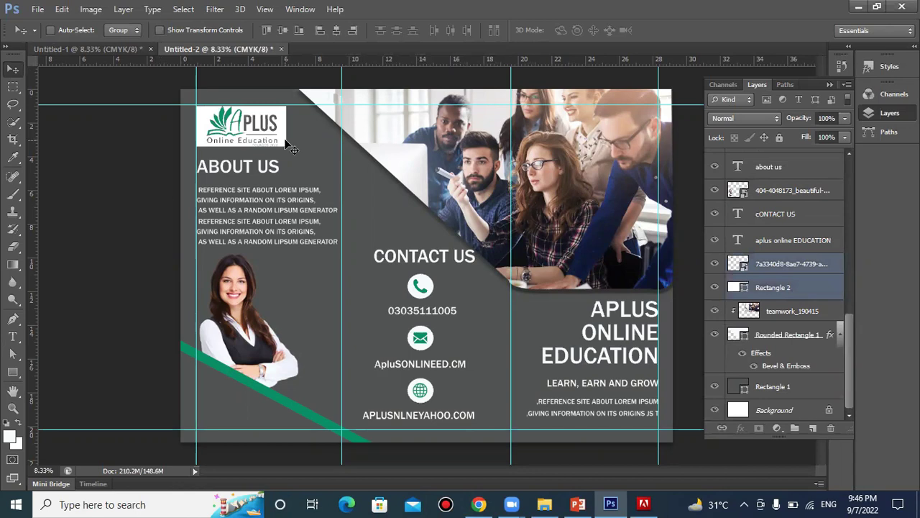
{"action": "key", "text": "ctrl+g"}
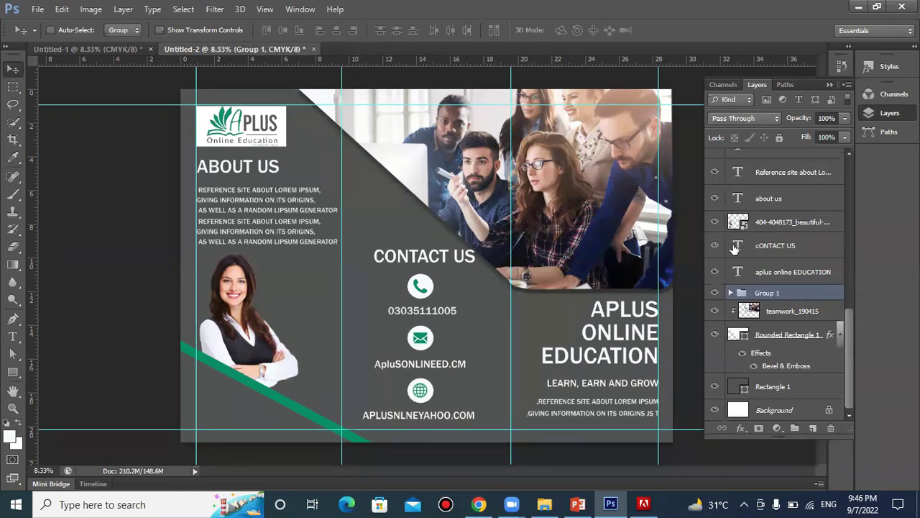
{"action": "double_click", "coordinate": [780, 293]}
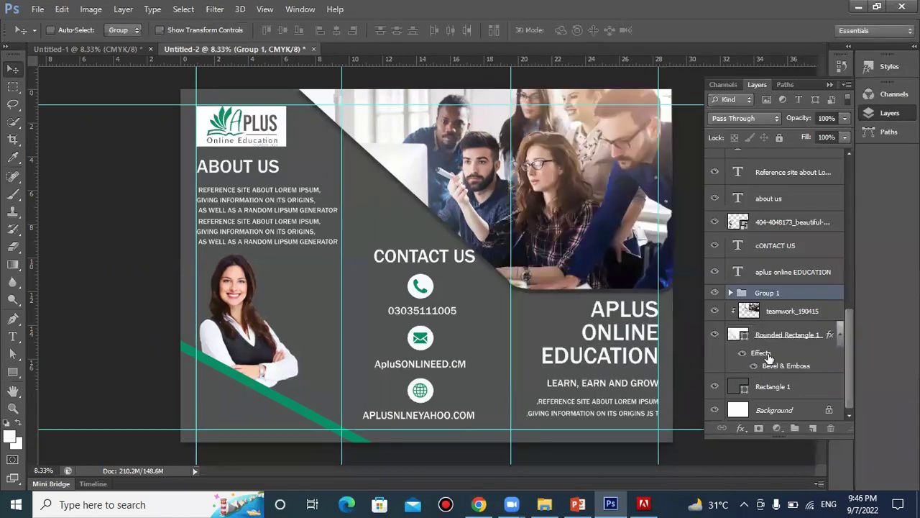
{"action": "key", "text": "Escape"}
{"action": "double_click", "coordinate": [767, 293]}
{"action": "key", "text": "BackSpace"}
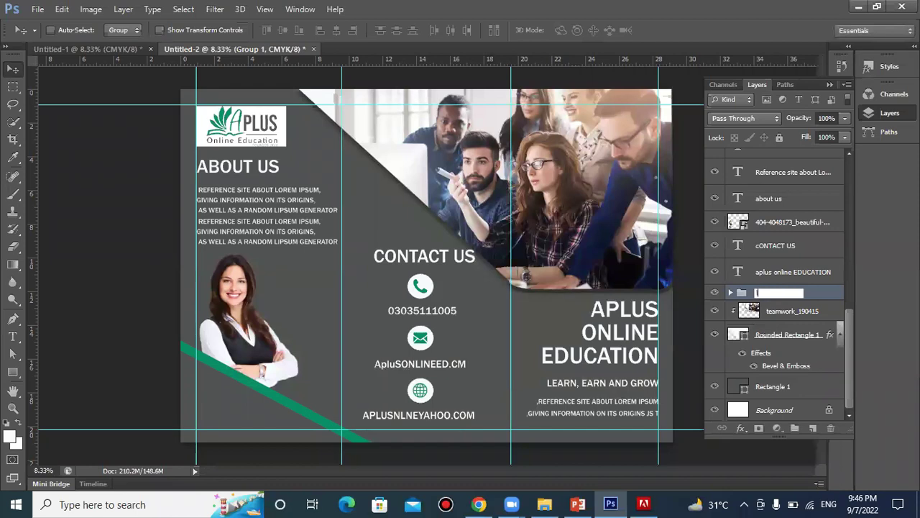
{"action": "type", "text": "logo"}
{"action": "key", "text": "Return"}
Place the logo group back in the top-left corner and scale it to about 91.5%
{"action": "left_click_drag", "start_coordinate": [286, 155], "coordinate": [254, 404]}
{"action": "left_click_drag", "start_coordinate": [781, 293], "coordinate": [791, 163]}
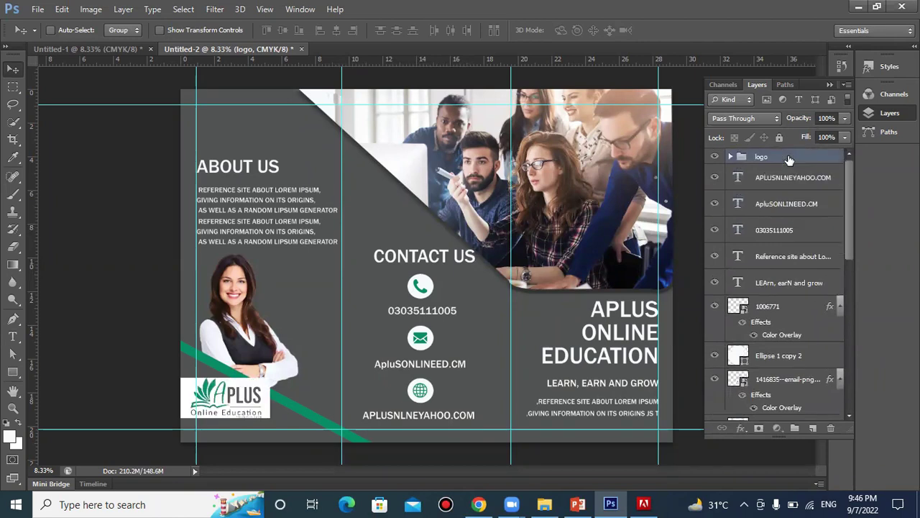
{"action": "left_click_drag", "start_coordinate": [253, 389], "coordinate": [273, 146]}
{"action": "left_click_drag", "start_coordinate": [614, 113], "coordinate": [614, 106]}
{"action": "left_click_drag", "start_coordinate": [251, 130], "coordinate": [619, 128]}
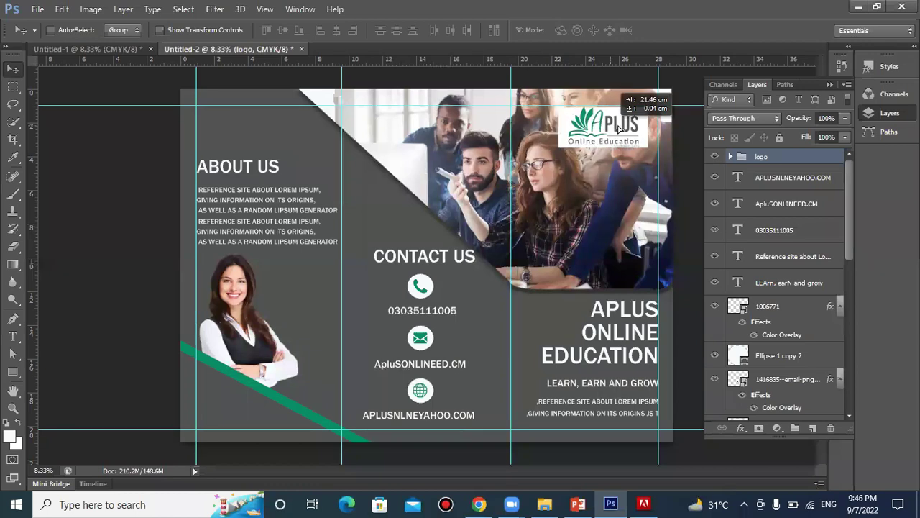
{"action": "left_click_drag", "start_coordinate": [428, 147], "coordinate": [251, 133]}
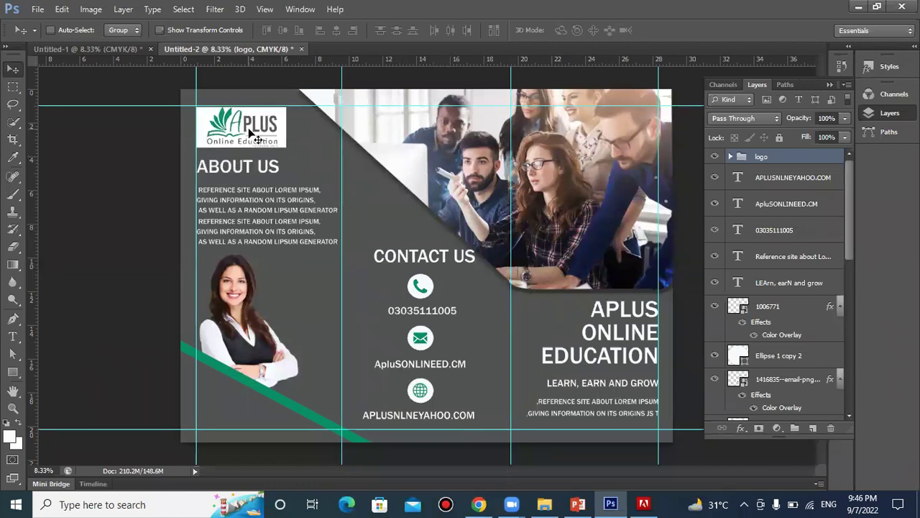
{"action": "key", "text": "ctrl+t"}
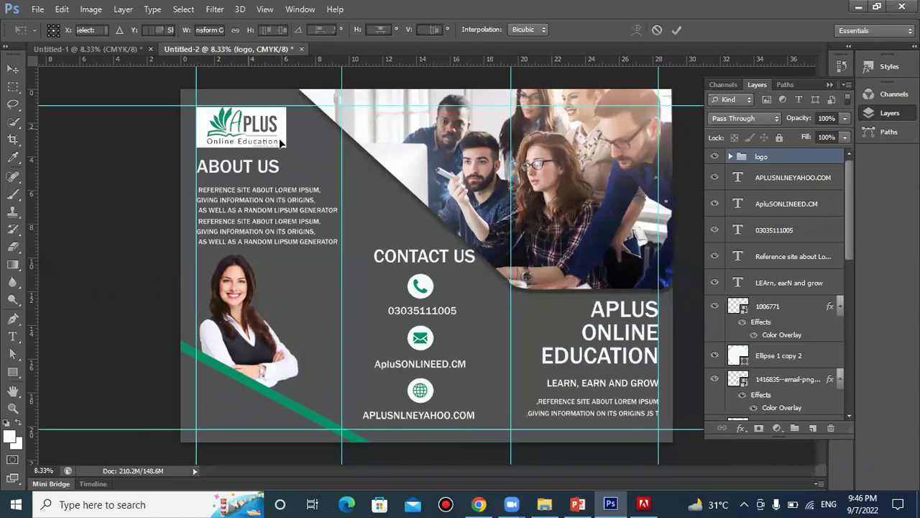
{"action": "left_click_drag", "start_coordinate": [285, 147], "coordinate": [260, 125]}
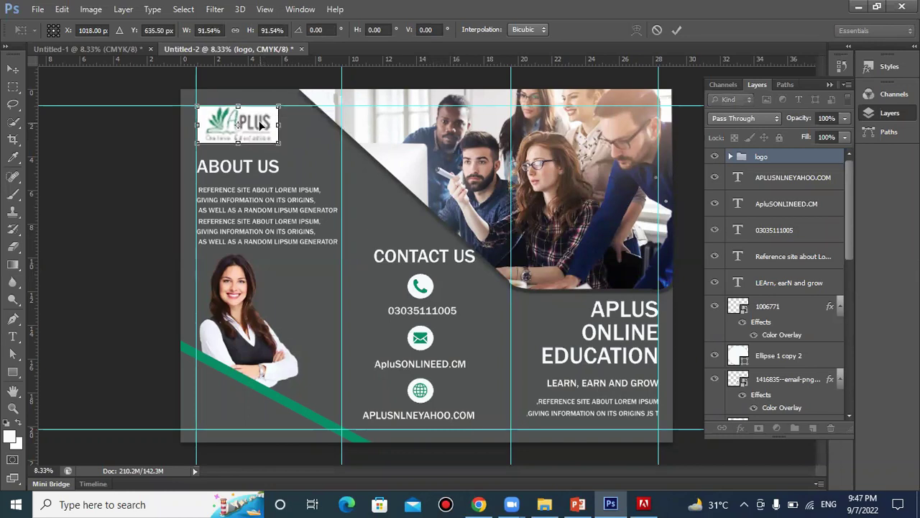
{"action": "left_click", "coordinate": [677, 30]}
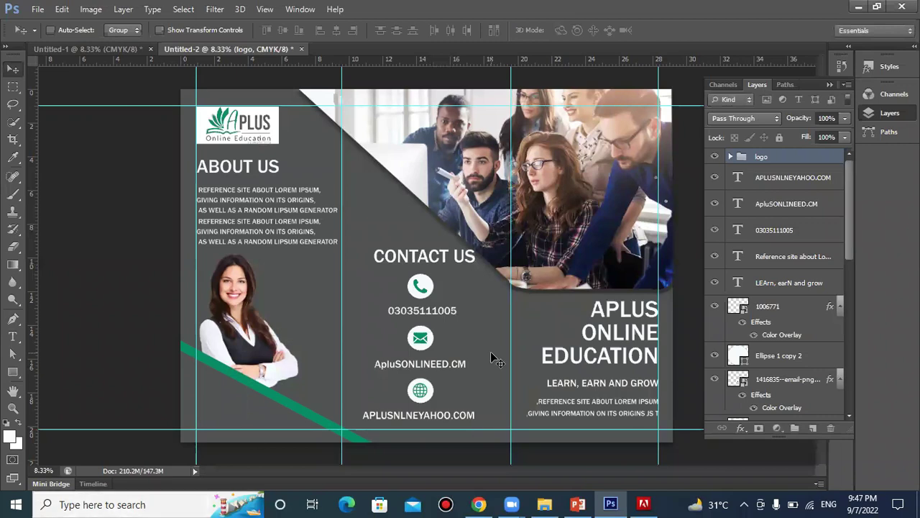
Collapse the Layers/Channels/Paths panel group to icons so the whole brochure shows
{"action": "left_click", "coordinate": [831, 86]}
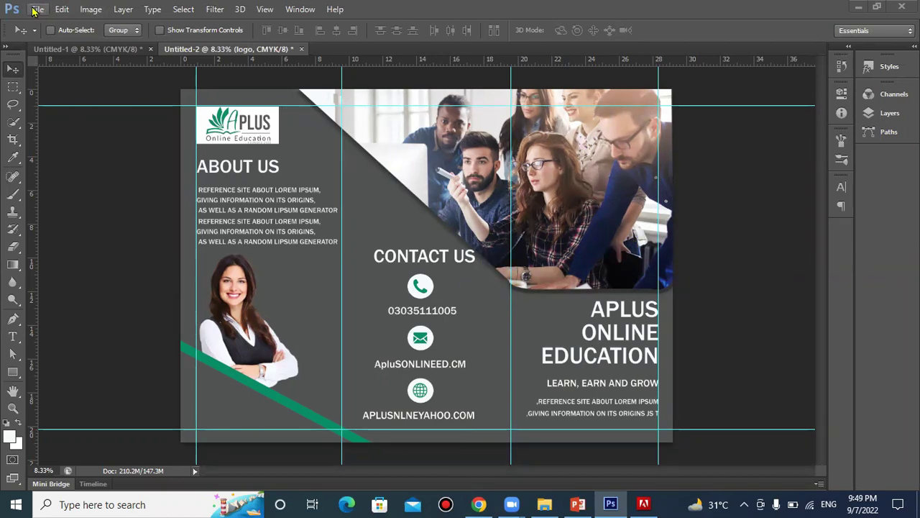
Save the brochure to the Desktop as 'aplus brochure.psd' with Maximize Compatibility enabled
{"action": "left_click", "coordinate": [34, 9]}
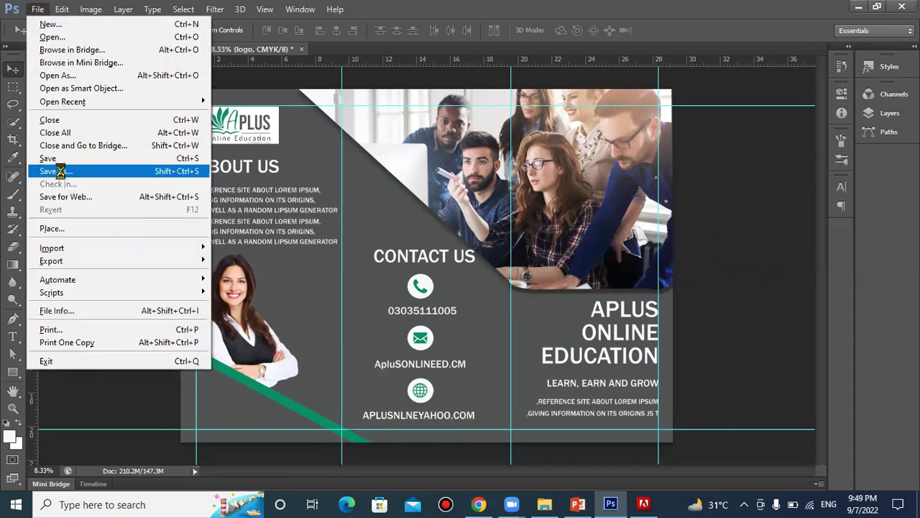
{"action": "left_click", "coordinate": [57, 172]}
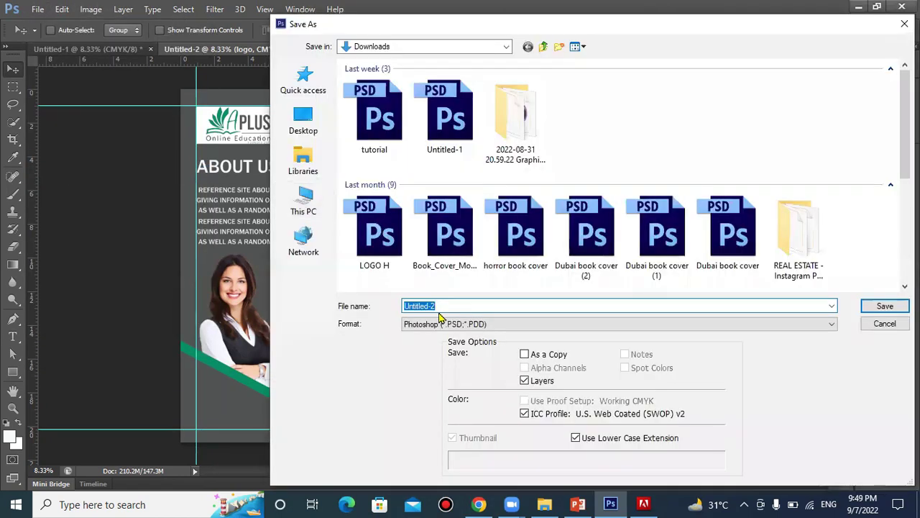
{"action": "left_click", "coordinate": [316, 122]}
{"action": "left_click", "coordinate": [456, 306]}
{"action": "double_click", "coordinate": [457, 306]}
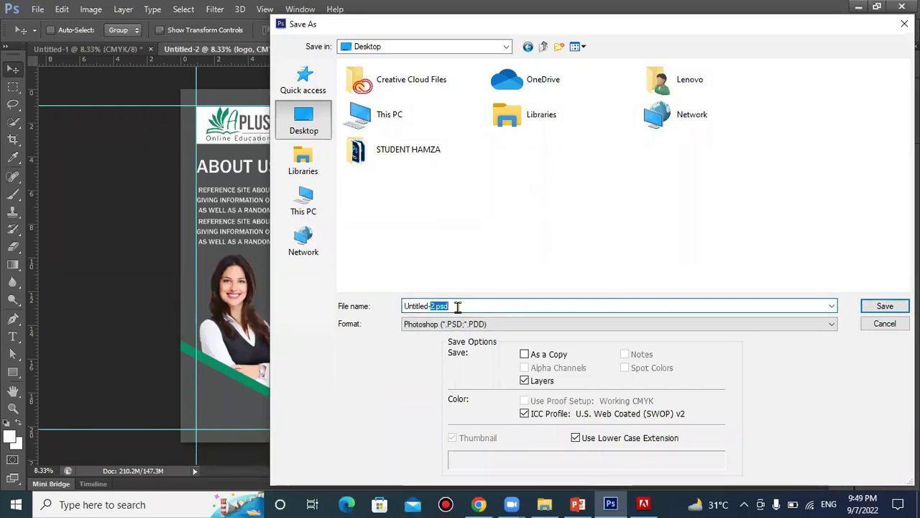
{"action": "key", "text": "BackSpace"}
{"action": "key", "text": "BackSpace"}
{"action": "key", "text": "BackSpace"}
{"action": "key", "text": "BackSpace"}
{"action": "key", "text": "BackSpace"}
{"action": "key", "text": "BackSpace"}
{"action": "key", "text": "BackSpace"}
{"action": "key", "text": "BackSpace"}
{"action": "key", "text": "BackSpace"}
{"action": "key", "text": "BackSpace"}
{"action": "type", "text": "a"}
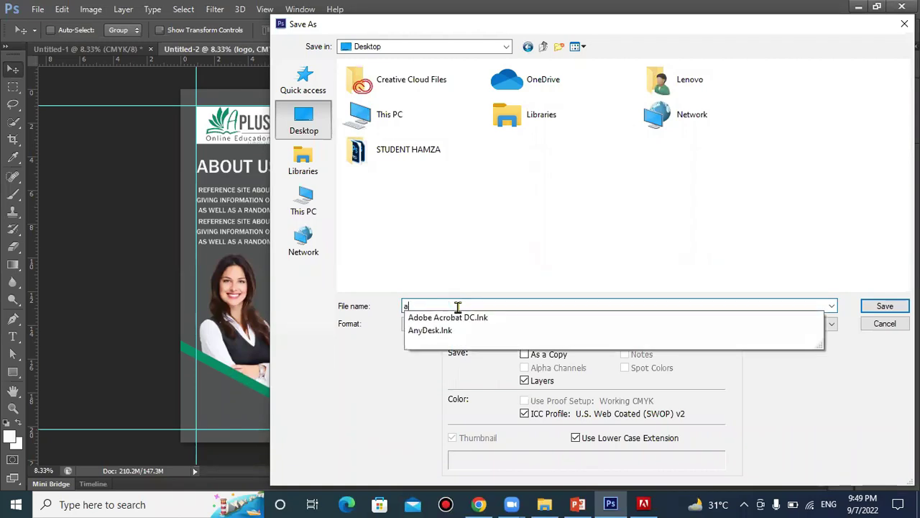
{"action": "type", "text": "plus "}
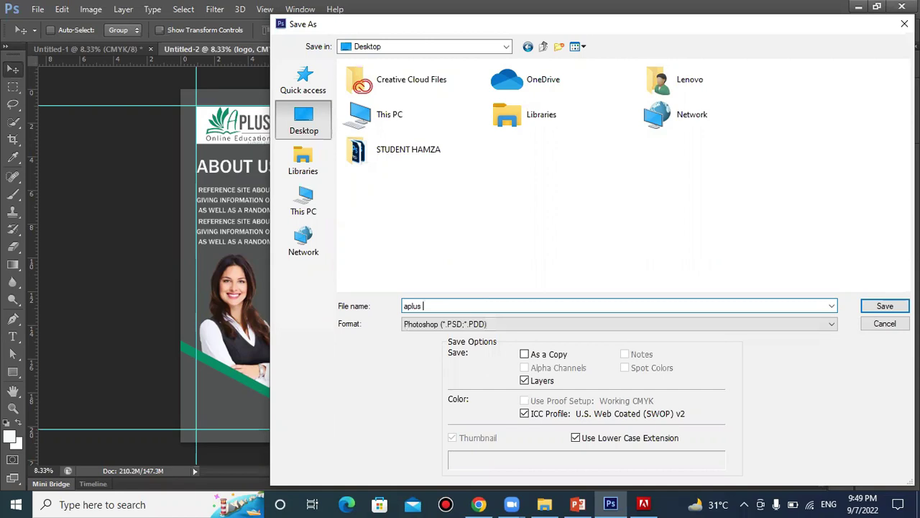
{"action": "type", "text": "be"}
{"action": "key", "text": "BackSpace"}
{"action": "key", "text": "BackSpace"}
{"action": "type", "text": "brochure"}
{"action": "key", "text": "Return"}
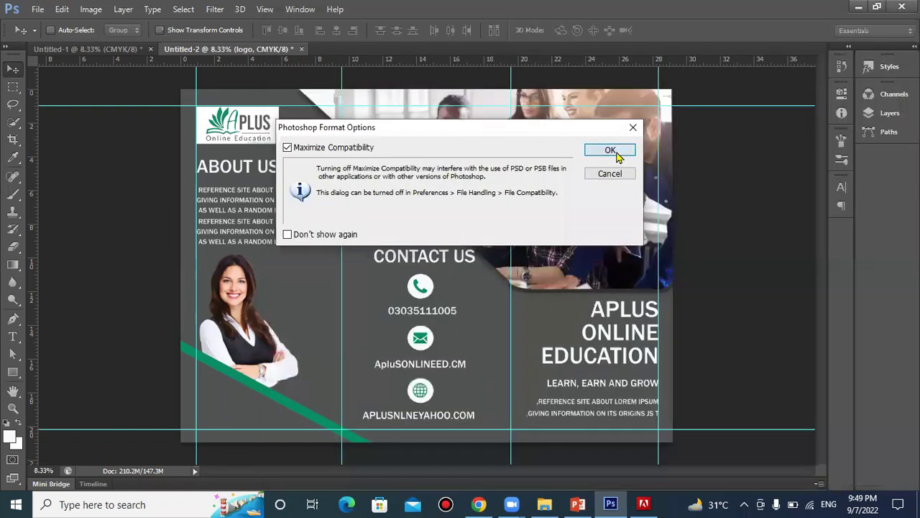
{"action": "left_click", "coordinate": [613, 152]}
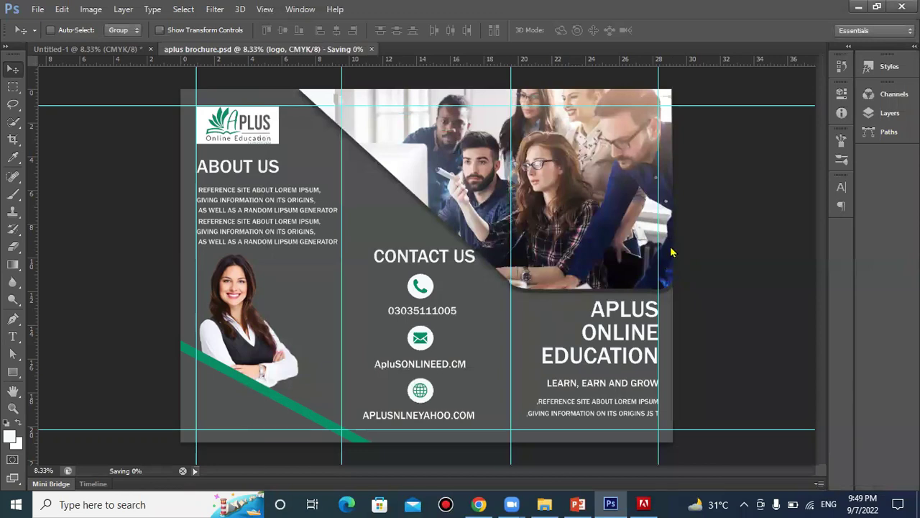
{"action": "key", "text": "ctrl+shift+s"}
{"action": "left_click", "coordinate": [460, 211]}
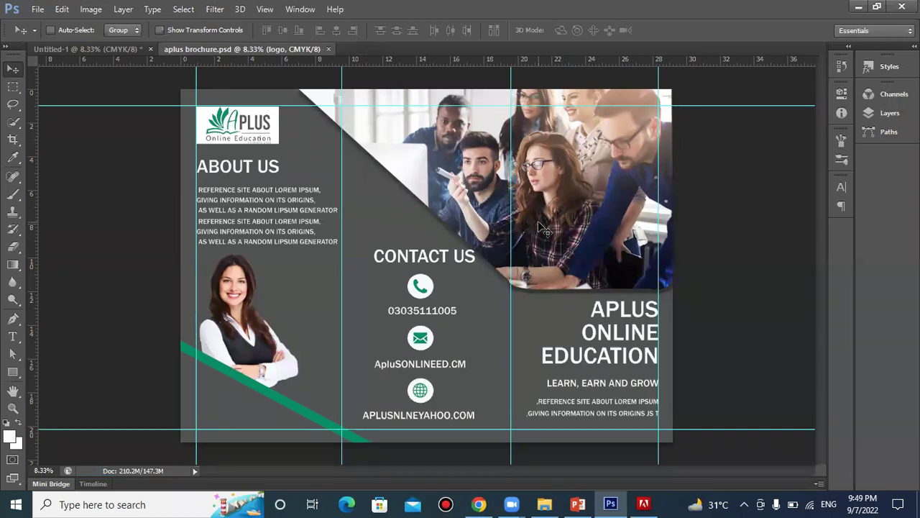
Save a JPEG copy named 'aplus brochure' to the Desktop at High quality (8), baseline
{"action": "key", "text": "ctrl+shift+s"}
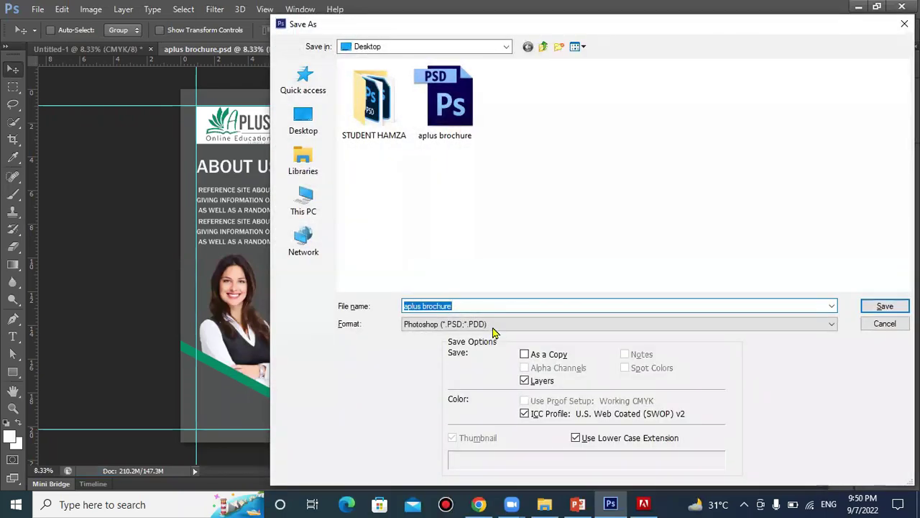
{"action": "left_click", "coordinate": [493, 326]}
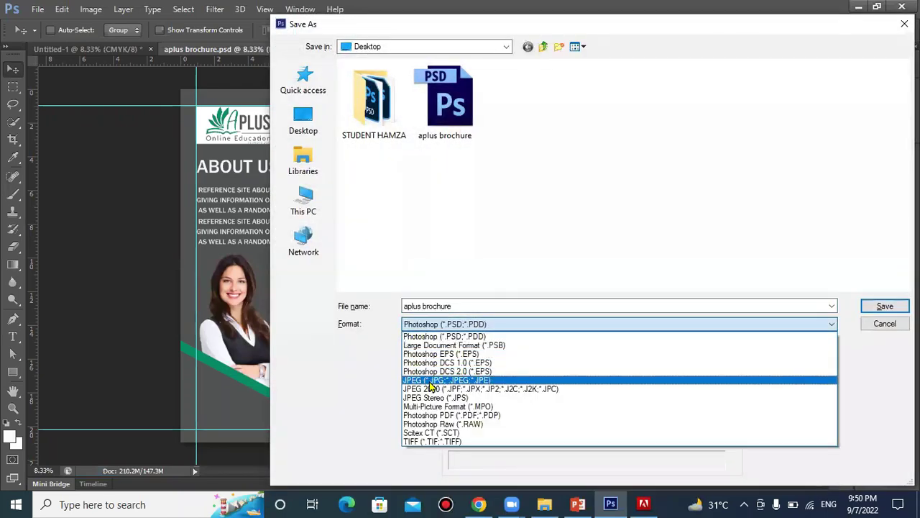
{"action": "left_click", "coordinate": [430, 381]}
{"action": "left_click", "coordinate": [885, 308]}
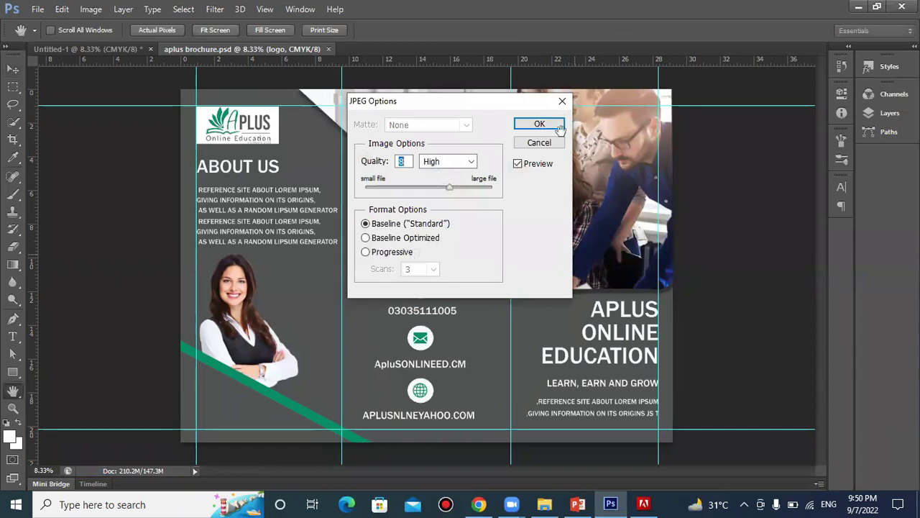
{"action": "left_click", "coordinate": [539, 124]}
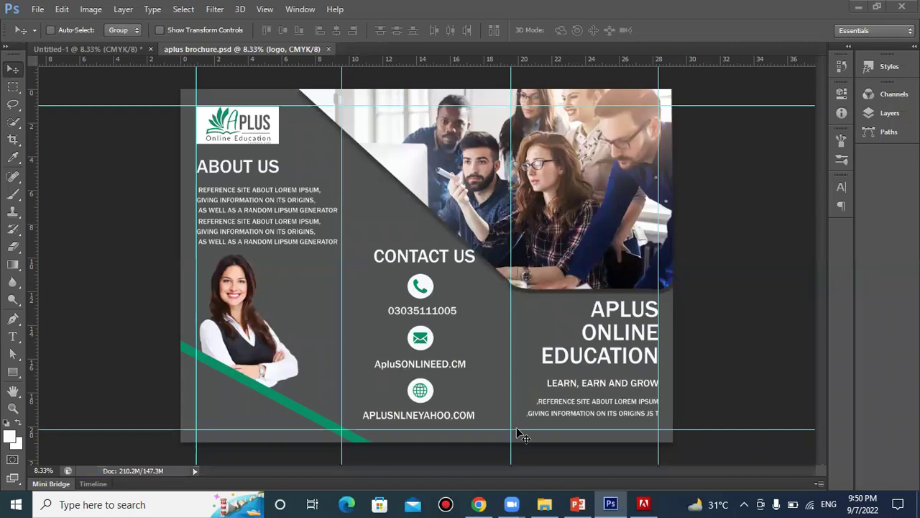
Minimize the open windows and quit Photoshop, discarding the Untitled-1 document
{"action": "left_click", "coordinate": [860, 7]}
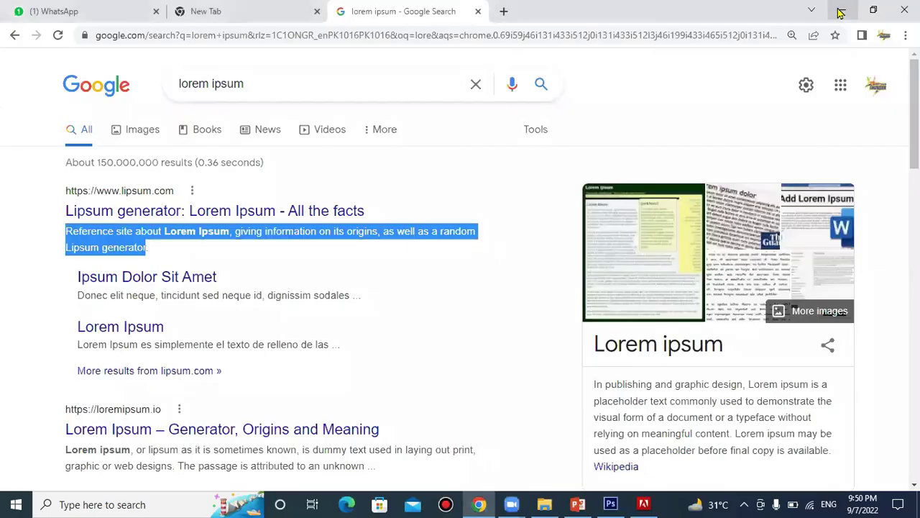
{"action": "left_click", "coordinate": [841, 10]}
{"action": "left_click", "coordinate": [839, 12]}
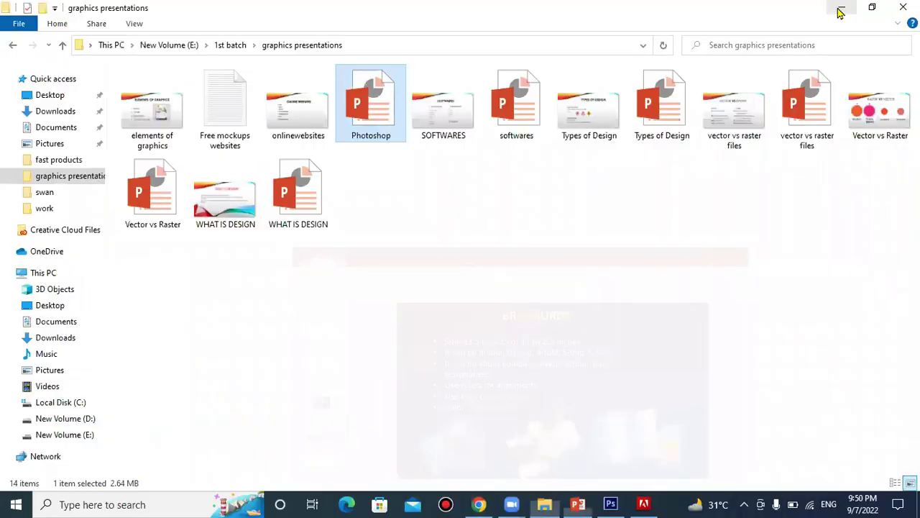
{"action": "left_click", "coordinate": [840, 11]}
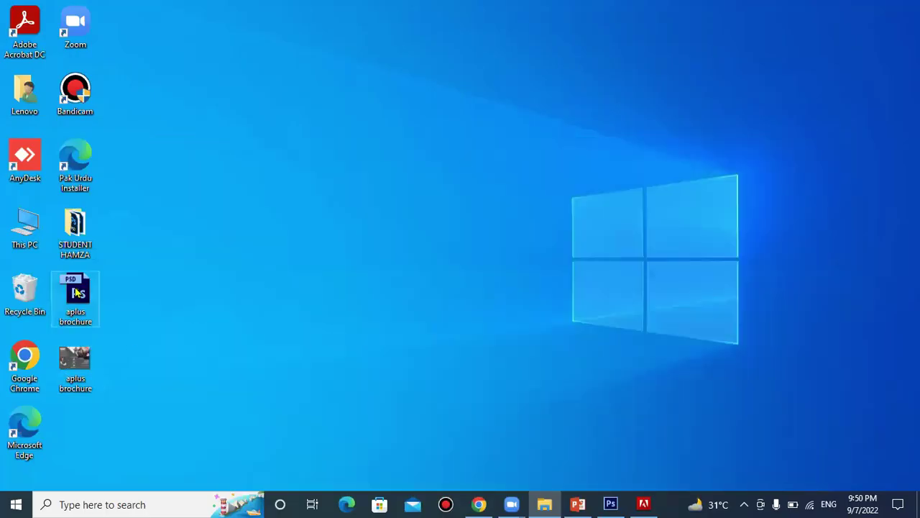
{"action": "left_click", "coordinate": [611, 504]}
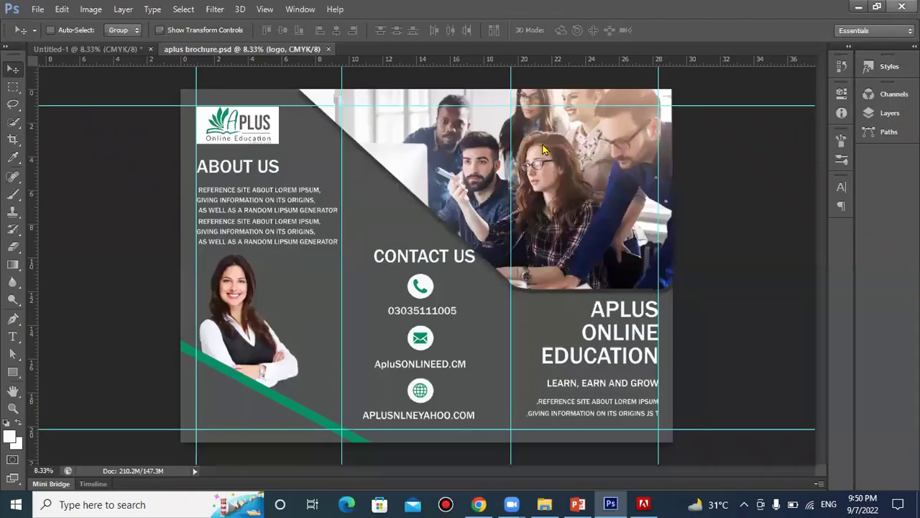
{"action": "left_click", "coordinate": [902, 6]}
{"action": "left_click", "coordinate": [468, 196]}
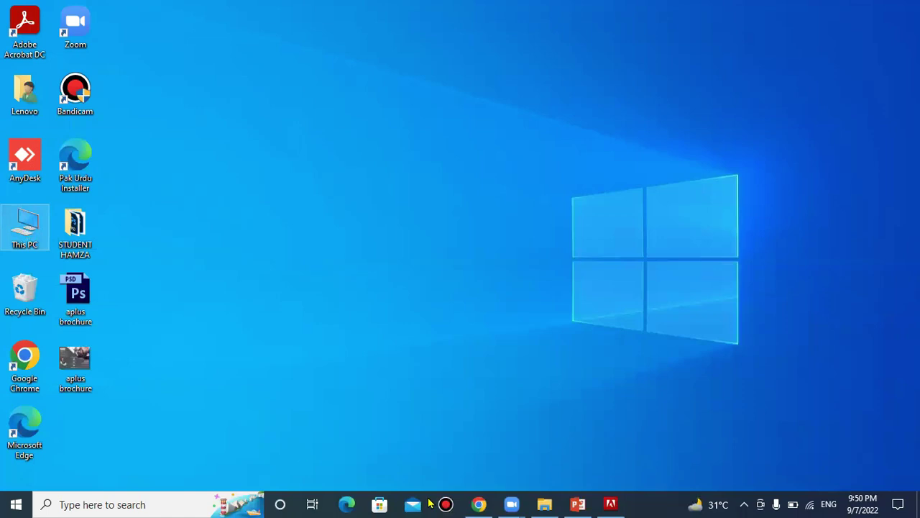
In File Explorer's Downloads folder, select the Folded-Brochure-Mockup archive
{"action": "left_click", "coordinate": [545, 504]}
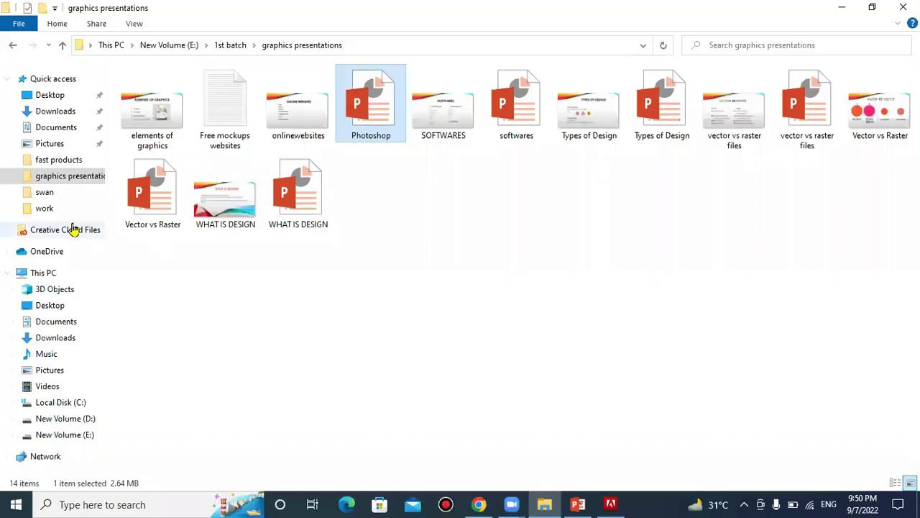
{"action": "left_click", "coordinate": [48, 113]}
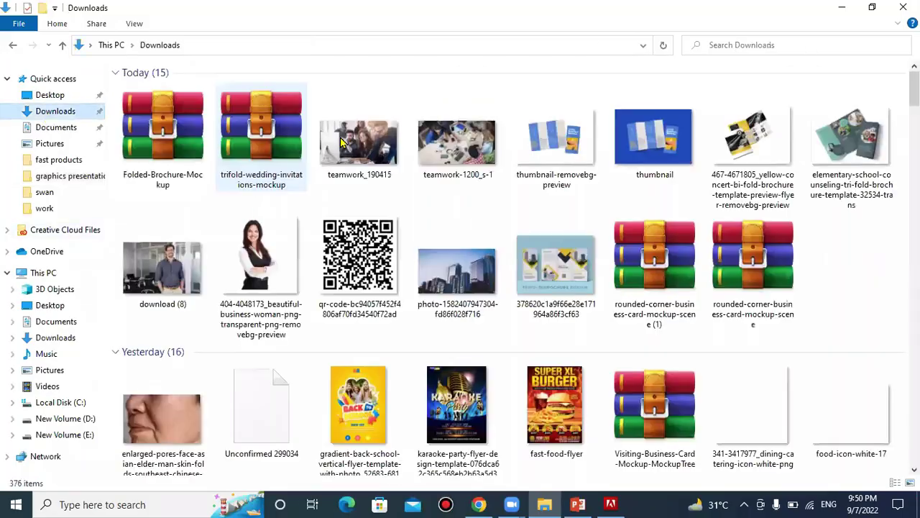
{"action": "left_click", "coordinate": [146, 148]}
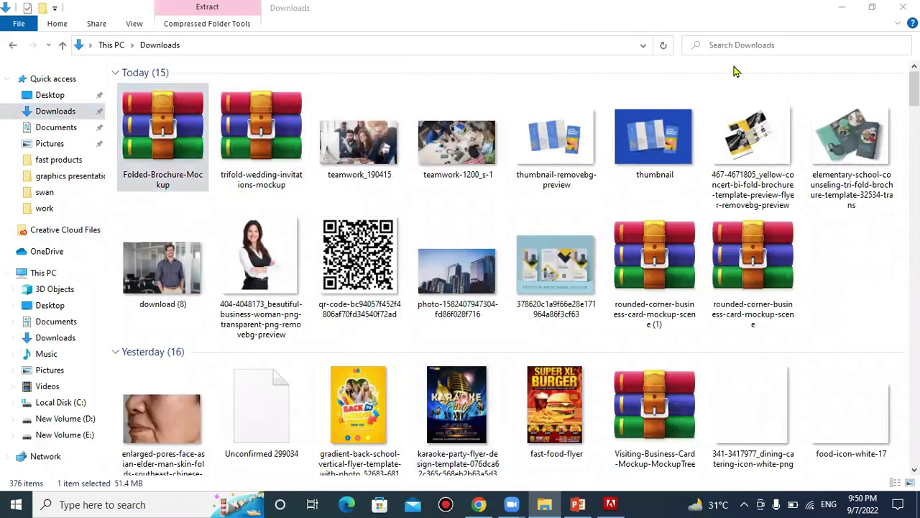
Open the Folded-Brochure-Mockup zip in WinRAR, enter its folder, and launch 3.psd
{"action": "double_click", "coordinate": [177, 127]}
{"action": "double_click", "coordinate": [177, 128]}
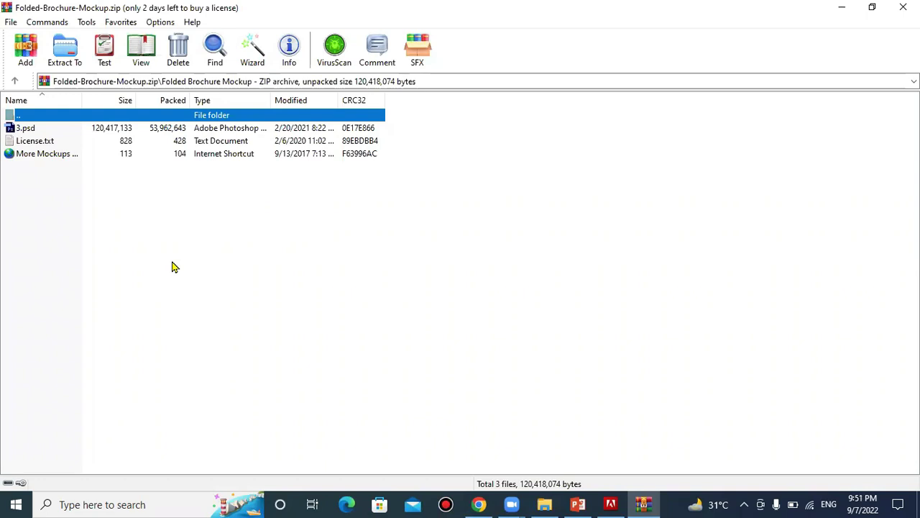
{"action": "double_click", "coordinate": [34, 131]}
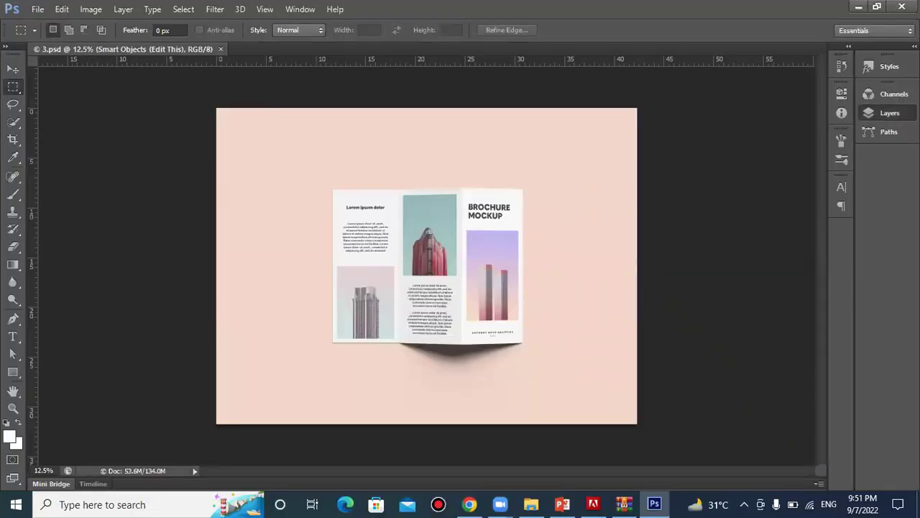
Inspect smart object 1's page contents, then place a vertical guide at about 11.79 cm on the brochure's left edge
{"action": "left_click", "coordinate": [890, 113]}
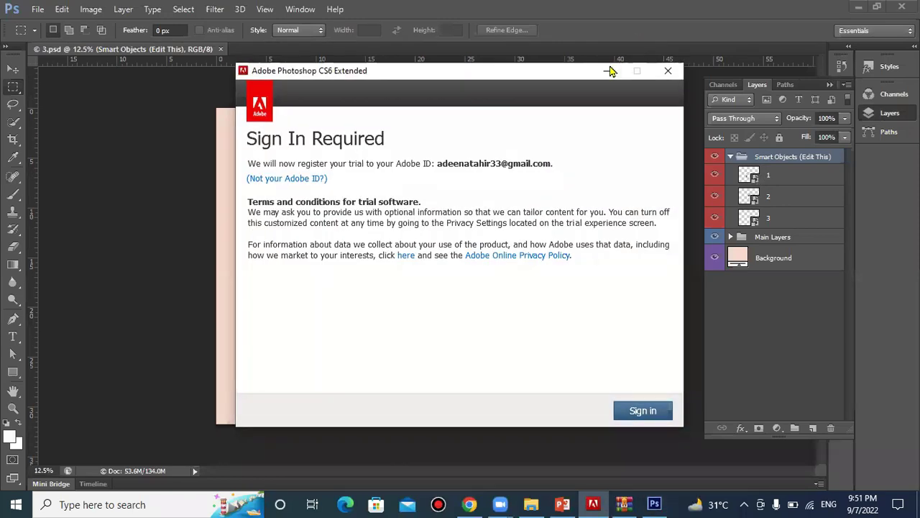
{"action": "left_click", "coordinate": [605, 71]}
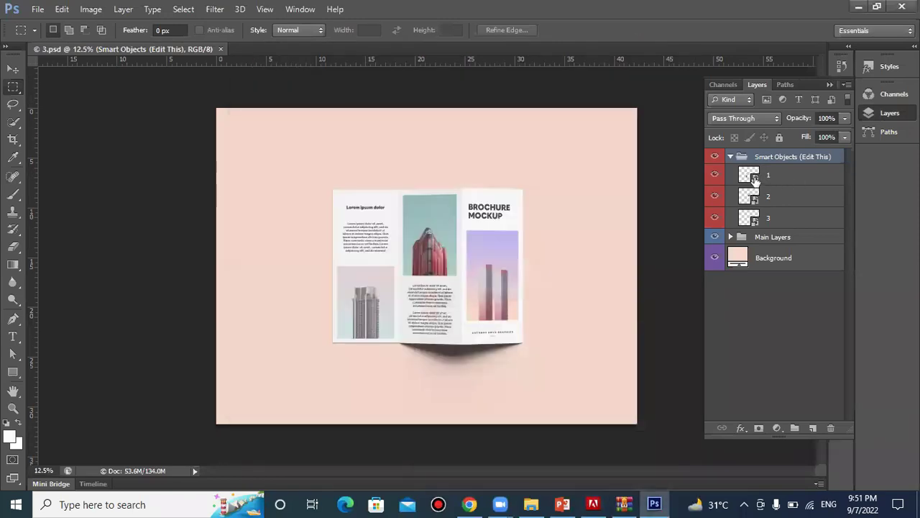
{"action": "double_click", "coordinate": [753, 178]}
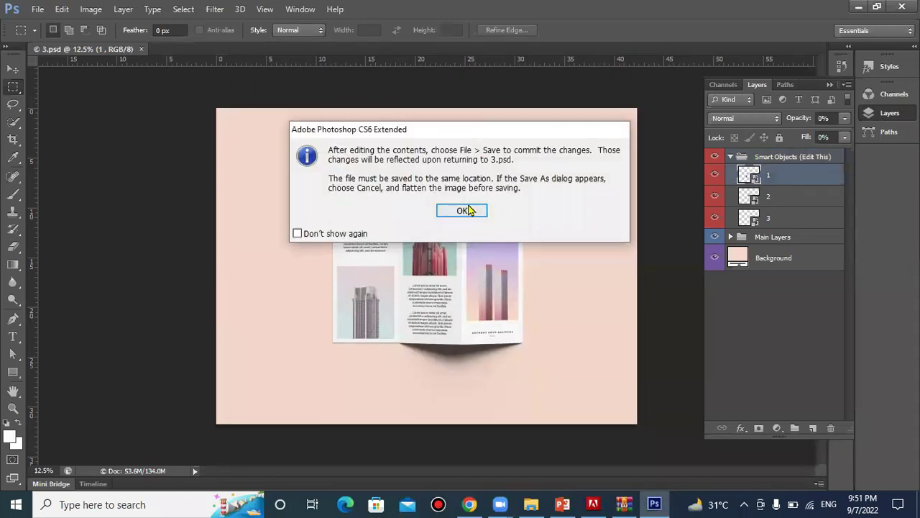
{"action": "left_click", "coordinate": [463, 213]}
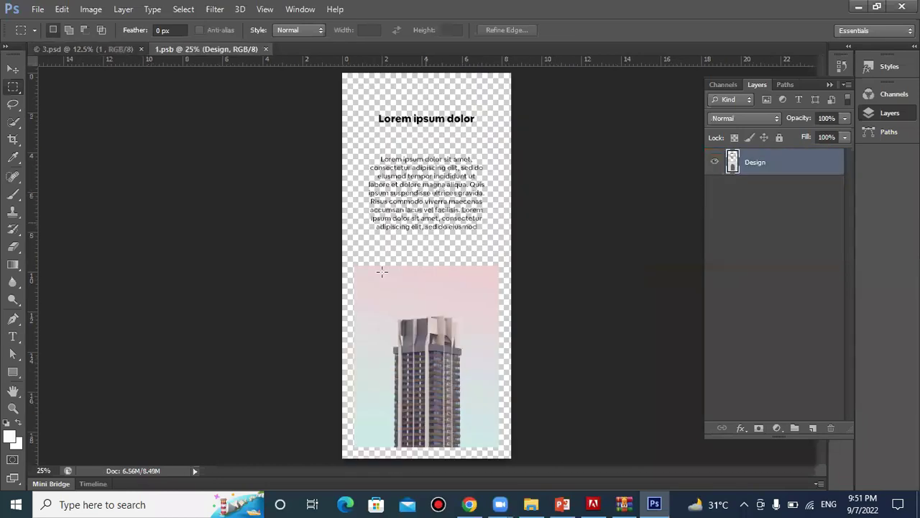
{"action": "left_click", "coordinate": [829, 83]}
{"action": "key", "text": "ctrl+w"}
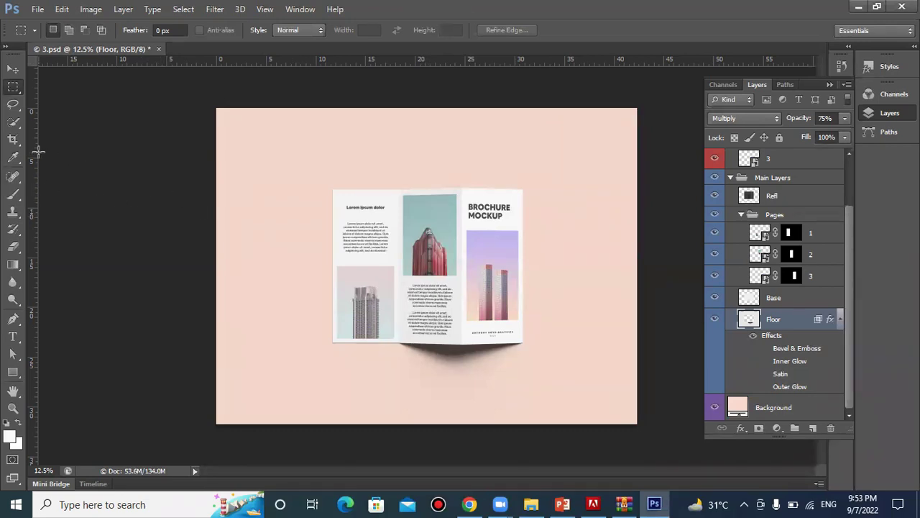
{"action": "left_click", "coordinate": [14, 70]}
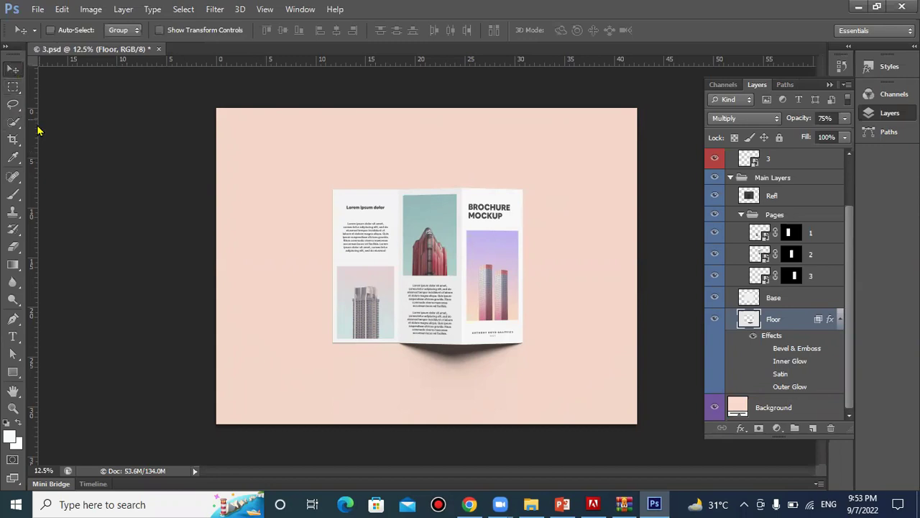
{"action": "left_click_drag", "start_coordinate": [37, 137], "coordinate": [336, 186]}
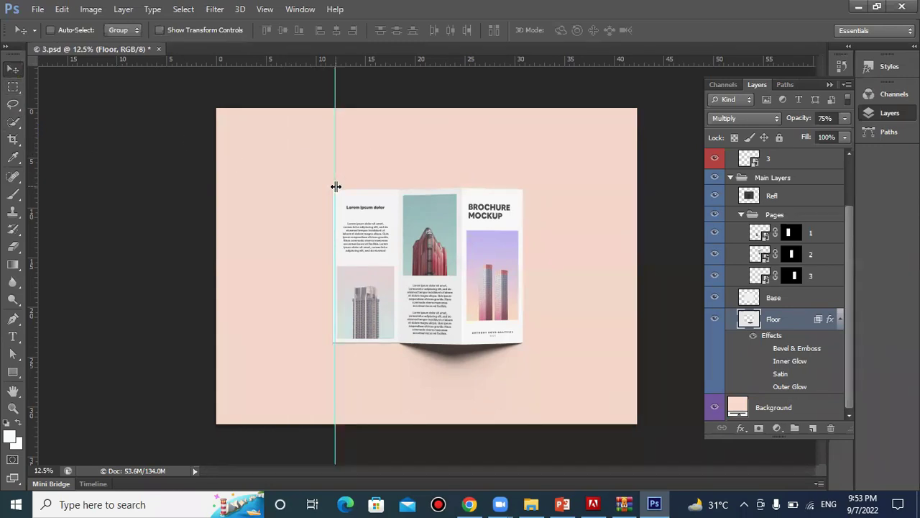